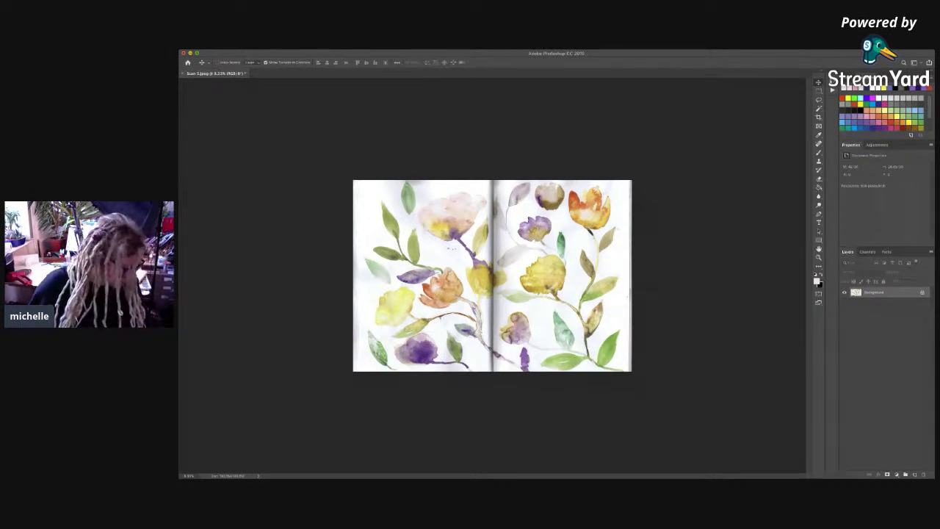
Step: Increase the watercolour scan's contrast until the grey-tinted paper background turns clean white
{"action": "key", "text": "super+minus"}
{"action": "key", "text": "super+plus"}
{"action": "key", "text": "super+plus"}
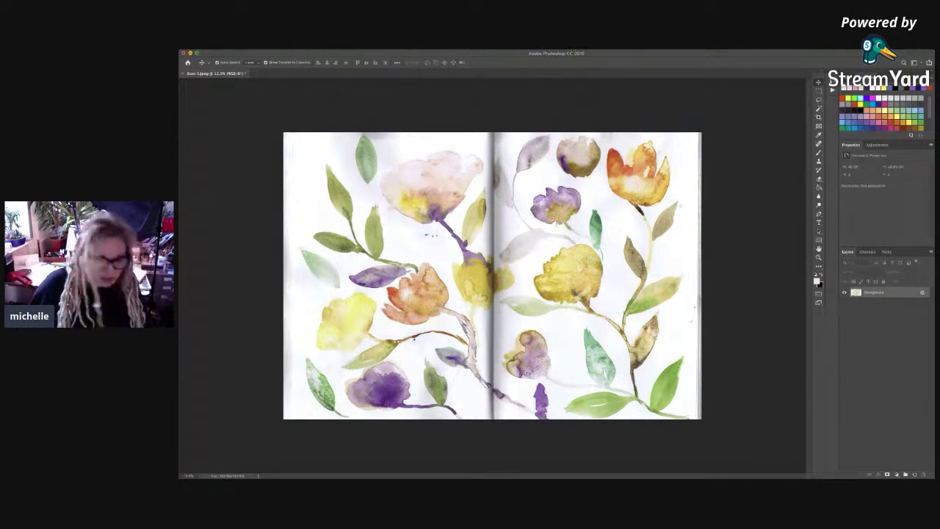
{"action": "key", "text": "super+plus"}
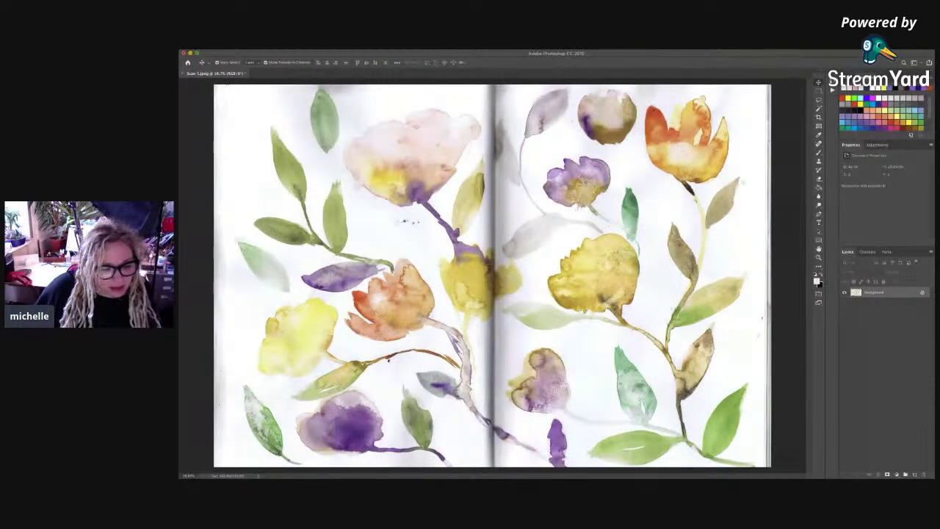
{"action": "key", "text": "i"}
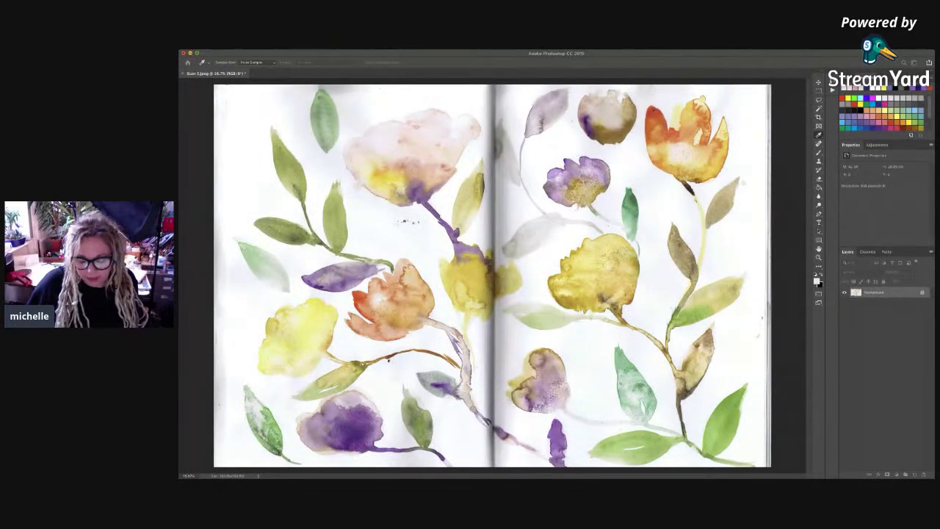
{"action": "key", "text": "alt"}
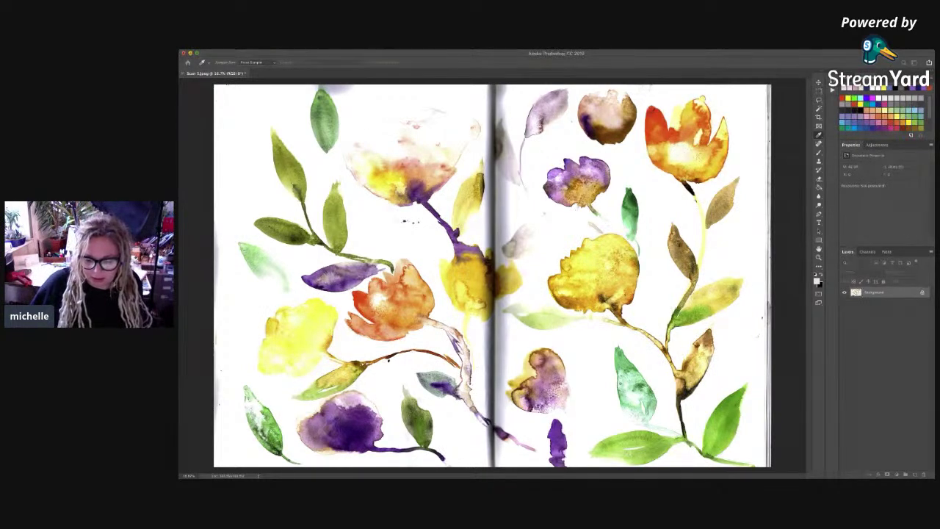
Step: Unlock the Background layer and paint white over the dark page edge along the scan's right side
{"action": "key", "text": "v"}
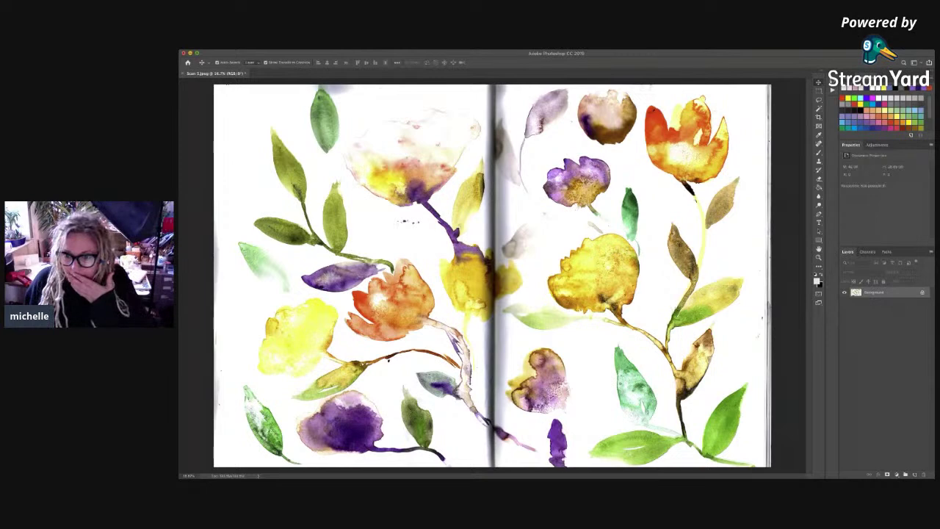
{"action": "left_click", "coordinate": [923, 293]}
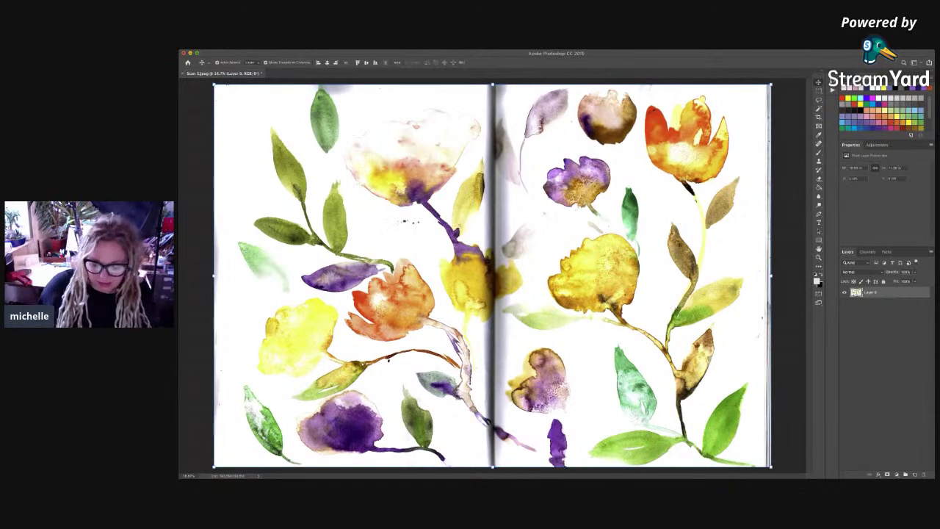
{"action": "key", "text": "b"}
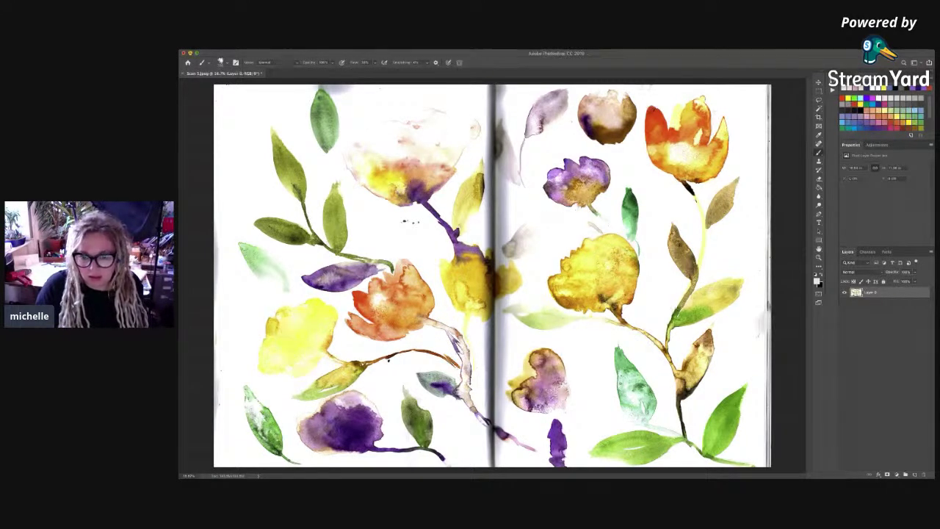
{"action": "key", "text": "i"}
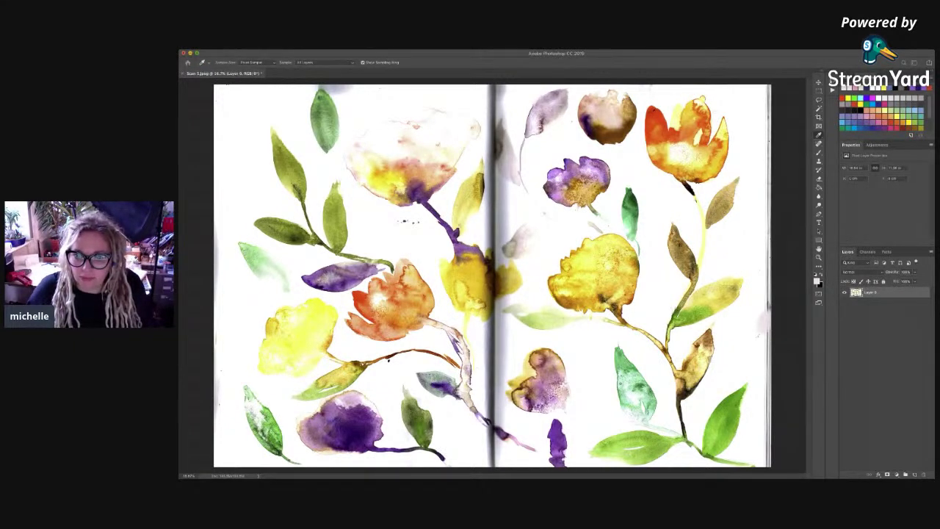
{"action": "key", "text": "b"}
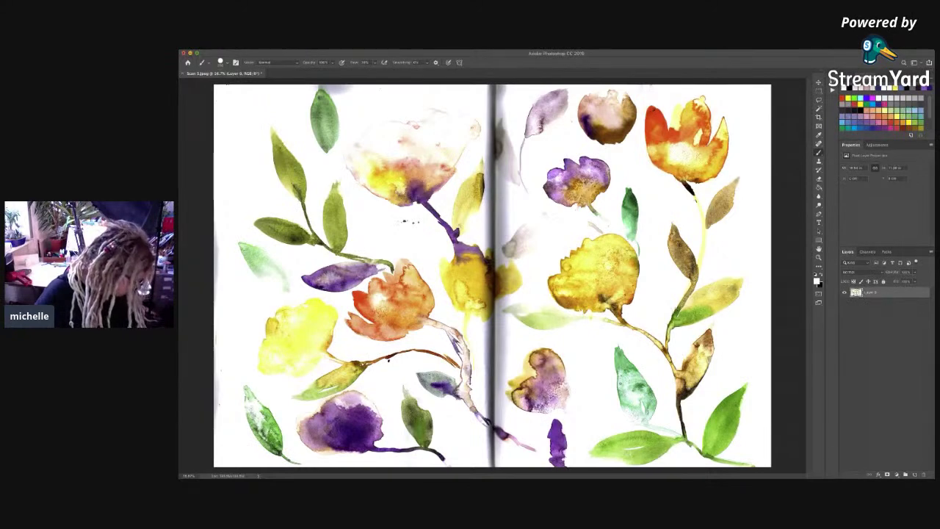
Step: Inspect the spine shadow and the flowers and leaves on the right page at close range
{"action": "key", "text": "ctrl+plus"}
{"action": "key", "text": "ctrl+plus"}
{"action": "key", "text": "ctrl+plus"}
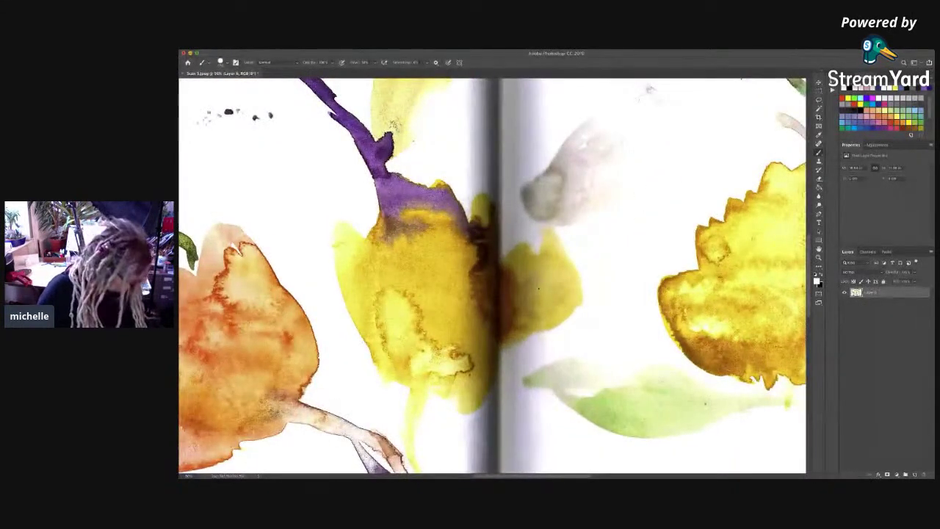
{"action": "scroll", "coordinate": [492, 276], "scroll_direction": "right", "scroll_amount": 6}
{"action": "scroll", "coordinate": [492, 276], "scroll_direction": "up", "scroll_amount": 1}
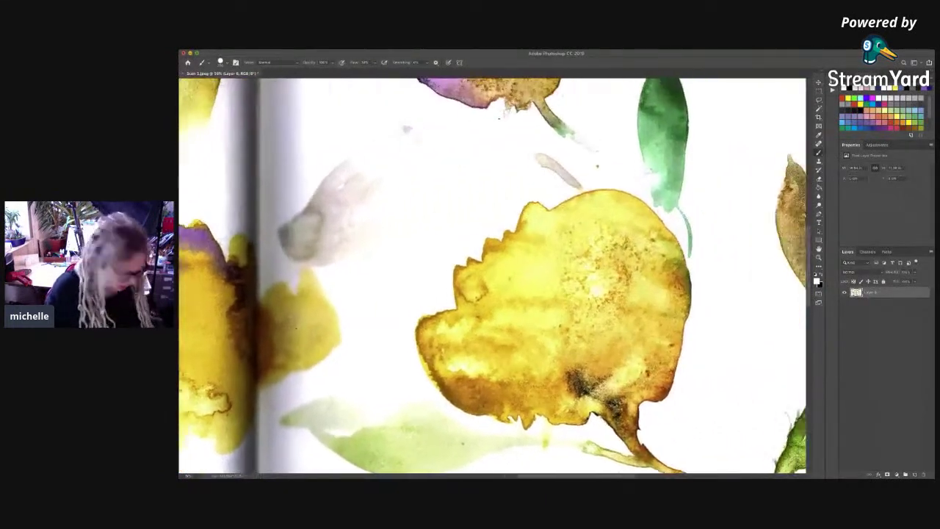
{"action": "scroll", "coordinate": [492, 275], "scroll_direction": "up", "scroll_amount": 5}
{"action": "scroll", "coordinate": [492, 275], "scroll_direction": "right", "scroll_amount": 5}
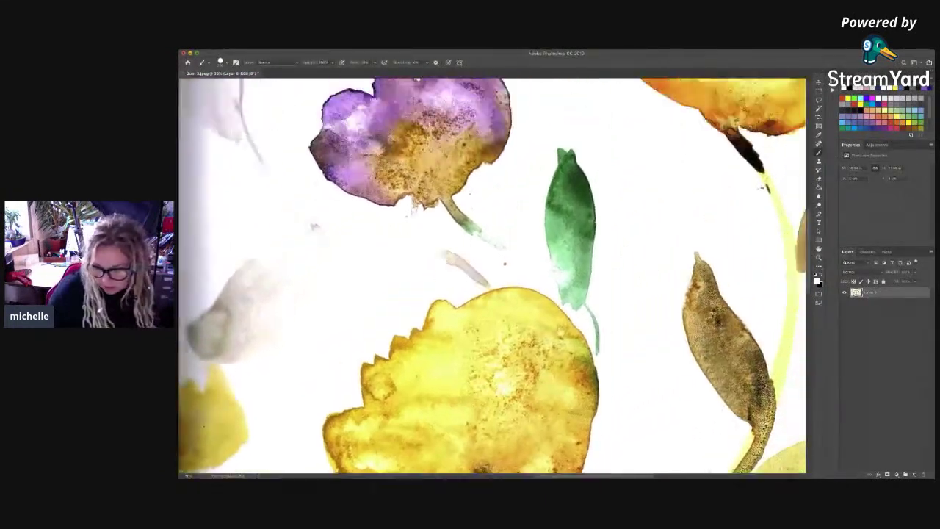
{"action": "scroll", "coordinate": [492, 276], "scroll_direction": "right", "scroll_amount": 1}
{"action": "scroll", "coordinate": [492, 276], "scroll_direction": "up", "scroll_amount": 1}
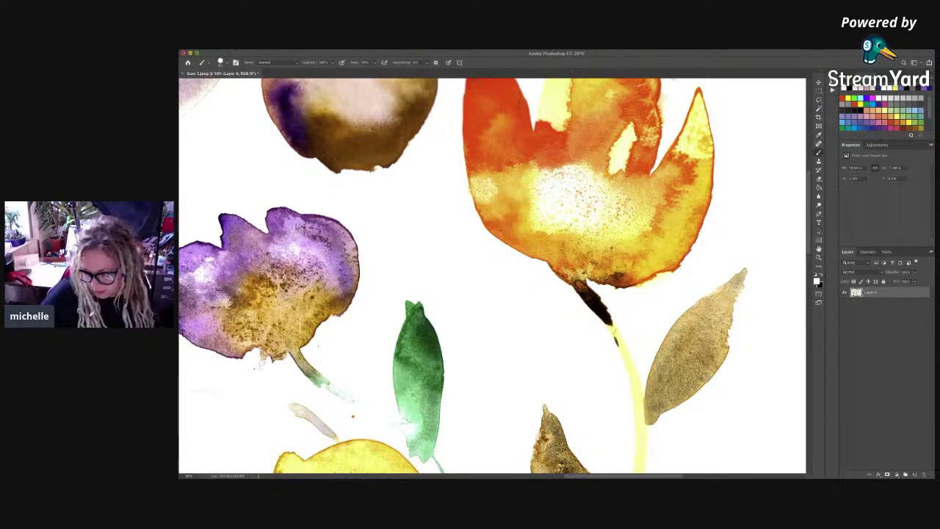
{"action": "scroll", "coordinate": [492, 276], "scroll_direction": "up", "scroll_amount": 5}
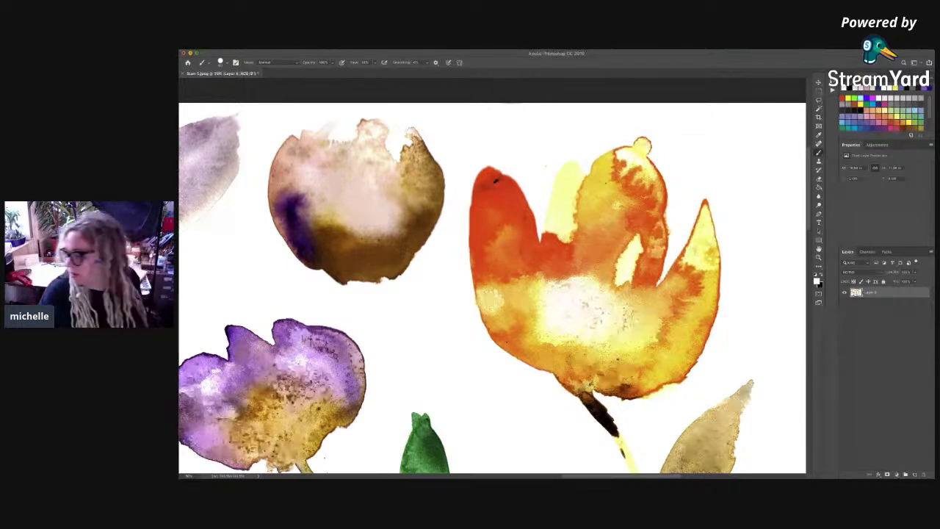
Step: Paint white over the spine shadow from the page's upper edge down, following the outlines of the grey leaf and the yellow-green leaf
{"action": "scroll", "coordinate": [492, 288], "scroll_direction": "left", "scroll_amount": 10}
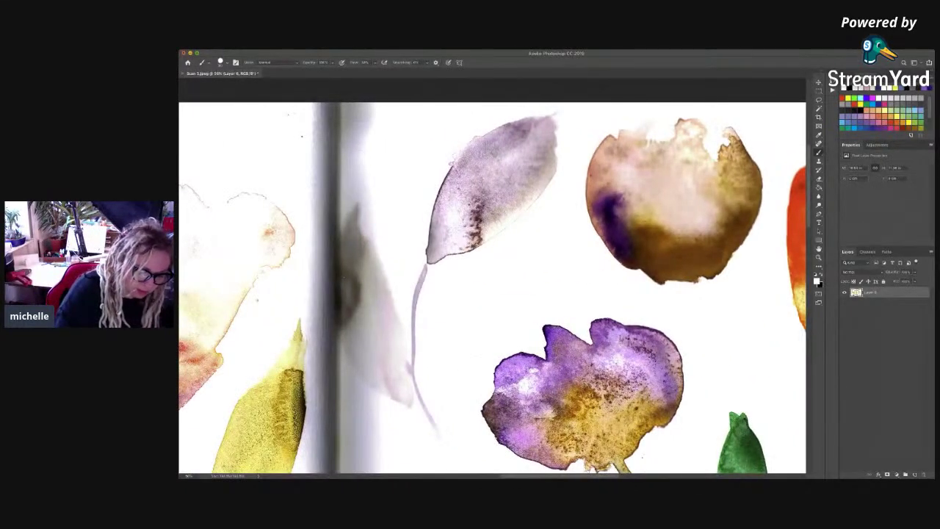
{"action": "mouse_move", "coordinate": [370, 121]}
{"action": "left_mouse_down"}
{"action": "mouse_move", "coordinate": [303, 125]}
{"action": "mouse_move", "coordinate": [306, 162]}
{"action": "mouse_move", "coordinate": [362, 167]}
{"action": "mouse_move", "coordinate": [392, 275]}
{"action": "mouse_move", "coordinate": [392, 316]}
{"action": "left_mouse_up"}
{"action": "mouse_move", "coordinate": [367, 235]}
{"action": "left_mouse_down"}
{"action": "mouse_move", "coordinate": [347, 187]}
{"action": "mouse_move", "coordinate": [327, 294]}
{"action": "mouse_move", "coordinate": [374, 409]}
{"action": "mouse_move", "coordinate": [366, 429]}
{"action": "mouse_move", "coordinate": [316, 249]}
{"action": "mouse_move", "coordinate": [308, 360]}
{"action": "mouse_move", "coordinate": [314, 406]}
{"action": "mouse_move", "coordinate": [316, 220]}
{"action": "mouse_move", "coordinate": [340, 183]}
{"action": "mouse_move", "coordinate": [331, 257]}
{"action": "left_mouse_up"}
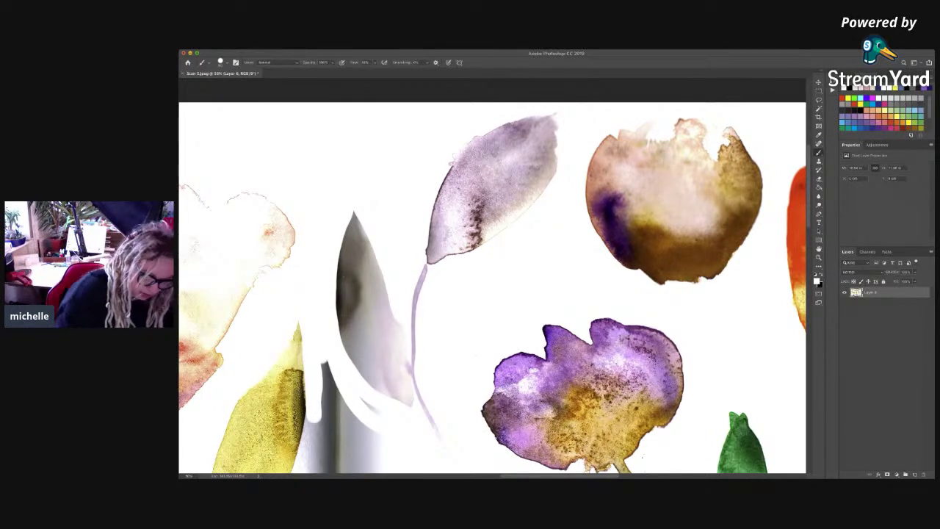
{"action": "mouse_move", "coordinate": [327, 368]}
{"action": "left_mouse_down"}
{"action": "mouse_move", "coordinate": [373, 197]}
{"action": "mouse_move", "coordinate": [392, 271]}
{"action": "left_mouse_up"}
{"action": "left_click_drag", "start_coordinate": [393, 235], "coordinate": [400, 311]}
{"action": "mouse_move", "coordinate": [407, 254]}
{"action": "left_mouse_down"}
{"action": "mouse_move", "coordinate": [423, 315]}
{"action": "mouse_move", "coordinate": [404, 332]}
{"action": "mouse_move", "coordinate": [371, 432]}
{"action": "mouse_move", "coordinate": [353, 435]}
{"action": "mouse_move", "coordinate": [363, 254]}
{"action": "mouse_move", "coordinate": [350, 338]}
{"action": "left_mouse_up"}
{"action": "mouse_move", "coordinate": [351, 286]}
{"action": "left_mouse_down"}
{"action": "mouse_move", "coordinate": [368, 215]}
{"action": "mouse_move", "coordinate": [376, 314]}
{"action": "mouse_move", "coordinate": [395, 324]}
{"action": "mouse_move", "coordinate": [371, 360]}
{"action": "mouse_move", "coordinate": [369, 352]}
{"action": "mouse_move", "coordinate": [382, 374]}
{"action": "mouse_move", "coordinate": [364, 408]}
{"action": "mouse_move", "coordinate": [367, 354]}
{"action": "left_mouse_up"}
{"action": "mouse_move", "coordinate": [397, 401]}
{"action": "left_mouse_down"}
{"action": "mouse_move", "coordinate": [397, 376]}
{"action": "mouse_move", "coordinate": [420, 329]}
{"action": "left_mouse_up"}
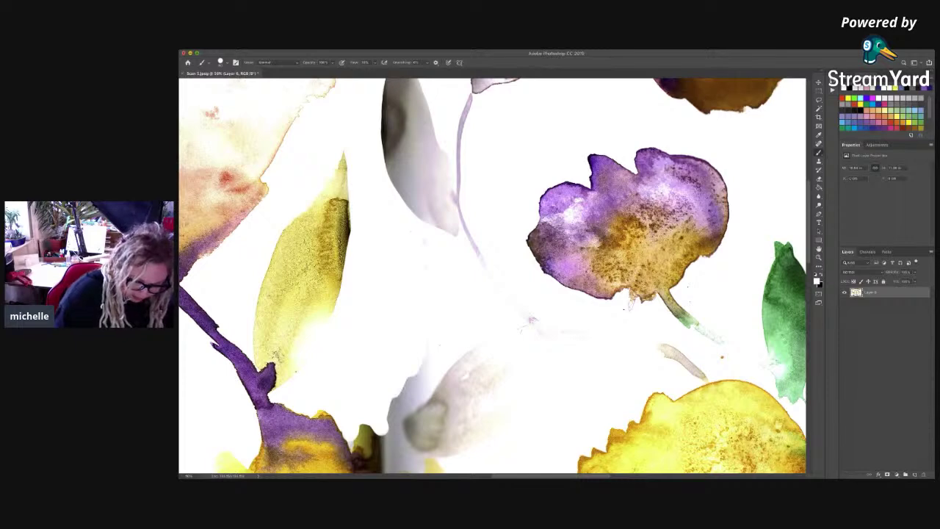
Step: Paint white over the spine shadow around the pale grey leaf and above the yellow flower that crosses the fold
{"action": "mouse_move", "coordinate": [434, 374]}
{"action": "left_mouse_down"}
{"action": "mouse_move", "coordinate": [398, 415]}
{"action": "mouse_move", "coordinate": [414, 364]}
{"action": "left_mouse_up"}
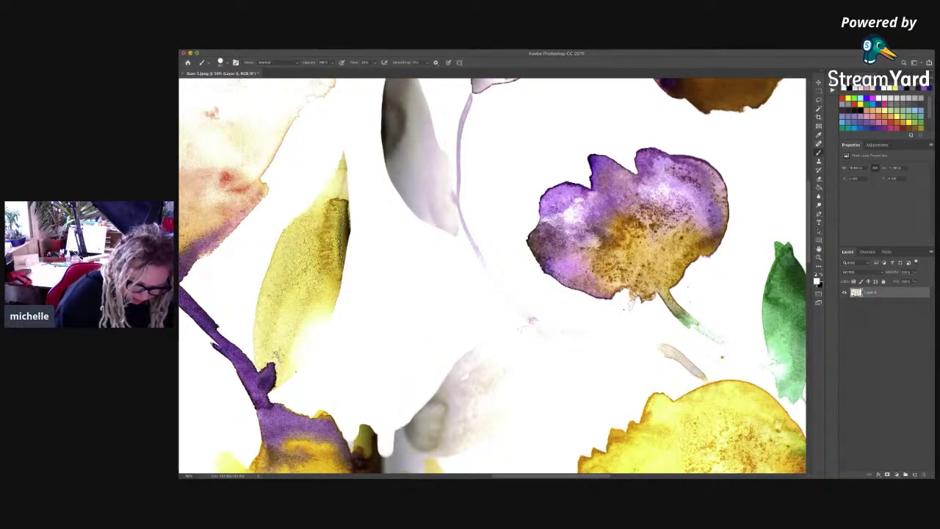
{"action": "scroll", "coordinate": [313, 264], "scroll_direction": "down", "scroll_amount": 5}
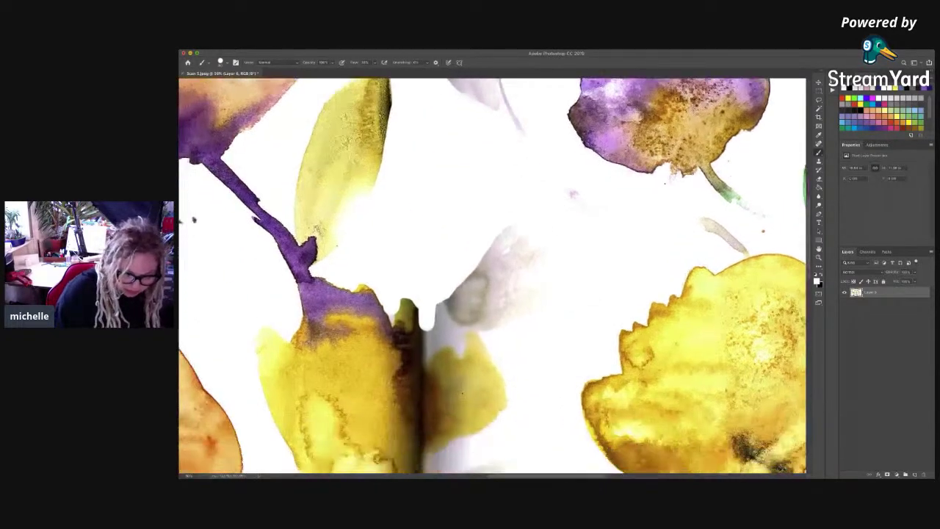
{"action": "scroll", "coordinate": [492, 275], "scroll_direction": "down", "scroll_amount": 1}
{"action": "mouse_move", "coordinate": [433, 309]}
{"action": "left_mouse_down"}
{"action": "mouse_move", "coordinate": [434, 321]}
{"action": "mouse_move", "coordinate": [411, 286]}
{"action": "mouse_move", "coordinate": [402, 296]}
{"action": "mouse_move", "coordinate": [439, 326]}
{"action": "mouse_move", "coordinate": [493, 321]}
{"action": "mouse_move", "coordinate": [445, 293]}
{"action": "mouse_move", "coordinate": [467, 311]}
{"action": "mouse_move", "coordinate": [512, 302]}
{"action": "left_mouse_up"}
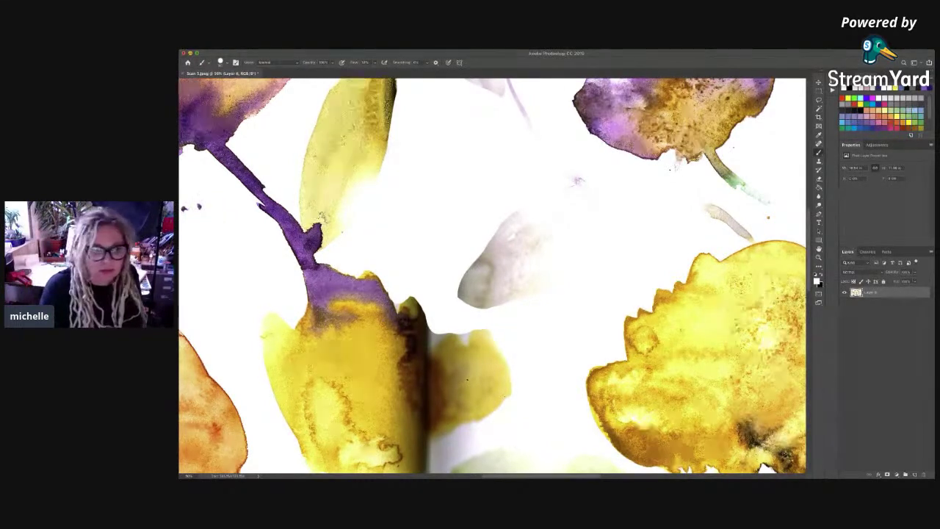
Step: Paint out the spine shadow beneath the yellow flower on the fold and around the tip of the pale green leaf
{"action": "scroll", "coordinate": [493, 275], "scroll_direction": "down", "scroll_amount": 5}
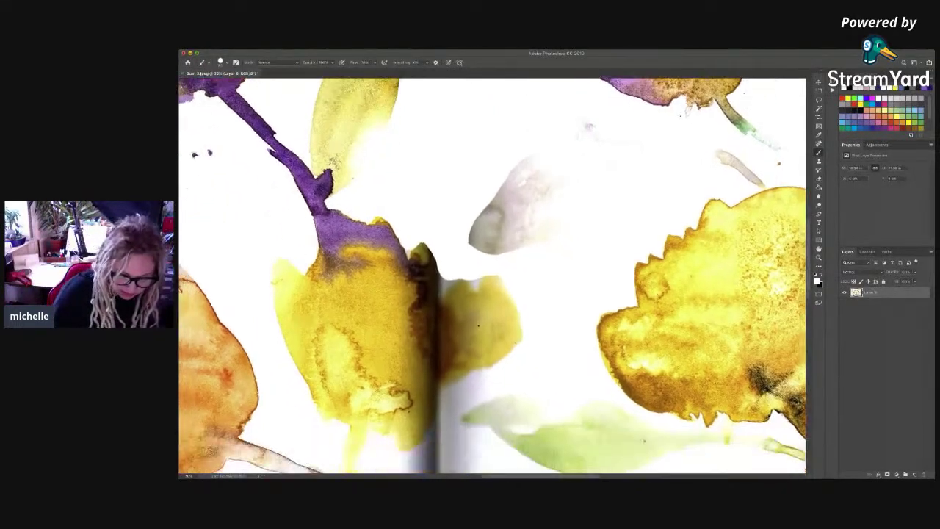
{"action": "mouse_move", "coordinate": [456, 313]}
{"action": "left_mouse_down"}
{"action": "mouse_move", "coordinate": [426, 400]}
{"action": "mouse_move", "coordinate": [466, 426]}
{"action": "mouse_move", "coordinate": [481, 385]}
{"action": "mouse_move", "coordinate": [463, 352]}
{"action": "mouse_move", "coordinate": [482, 362]}
{"action": "left_mouse_up"}
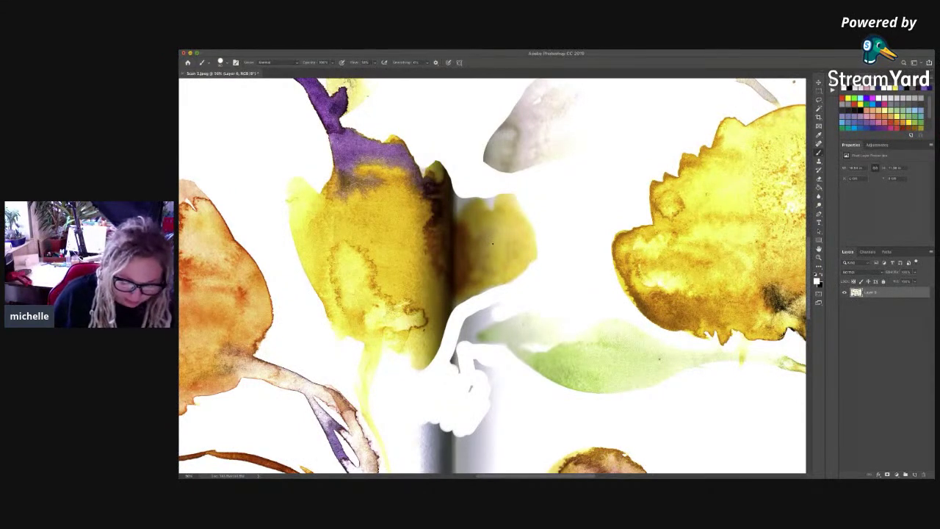
{"action": "mouse_move", "coordinate": [503, 305]}
{"action": "left_mouse_down"}
{"action": "mouse_move", "coordinate": [465, 341]}
{"action": "mouse_move", "coordinate": [510, 351]}
{"action": "mouse_move", "coordinate": [475, 360]}
{"action": "mouse_move", "coordinate": [470, 389]}
{"action": "mouse_move", "coordinate": [473, 320]}
{"action": "mouse_move", "coordinate": [487, 311]}
{"action": "left_mouse_up"}
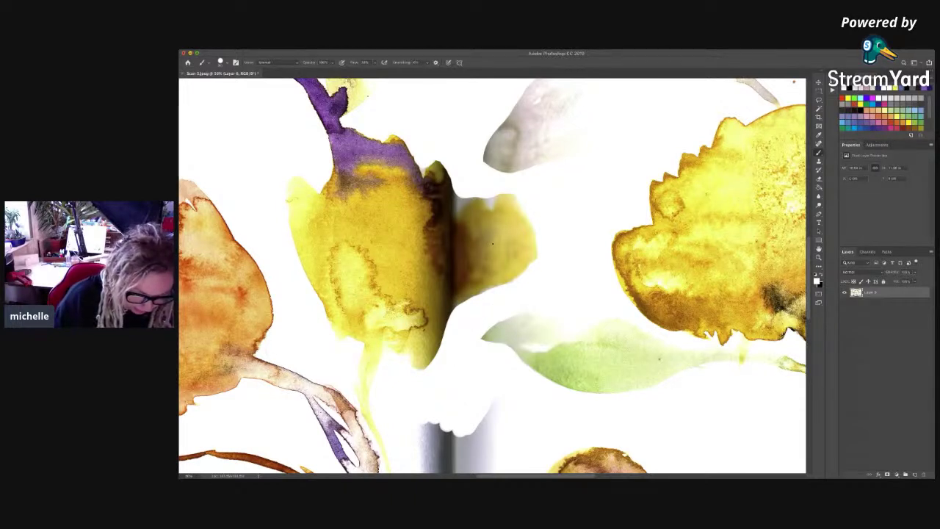
{"action": "mouse_move", "coordinate": [430, 426]}
{"action": "left_mouse_down"}
{"action": "mouse_move", "coordinate": [438, 448]}
{"action": "mouse_move", "coordinate": [474, 455]}
{"action": "mouse_move", "coordinate": [485, 441]}
{"action": "mouse_move", "coordinate": [490, 457]}
{"action": "mouse_move", "coordinate": [470, 456]}
{"action": "left_mouse_up"}
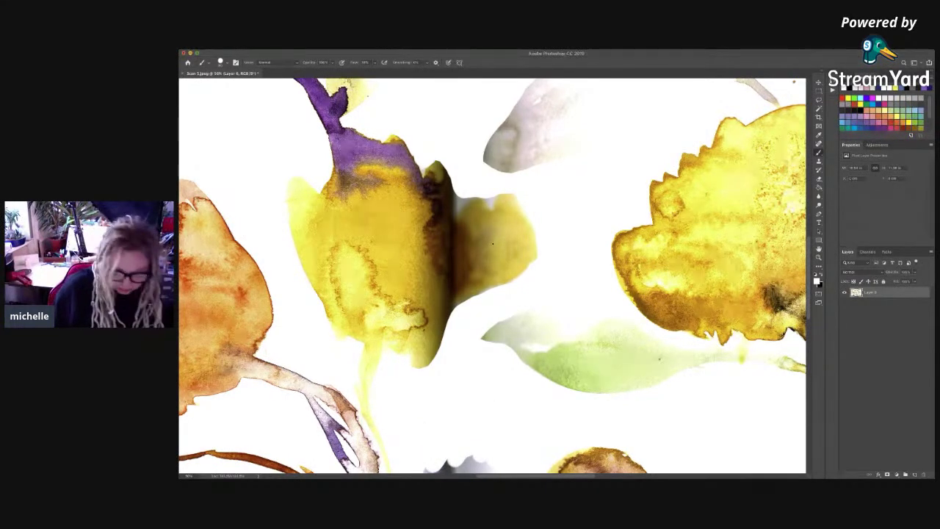
Step: Paint white over the spine shadow between the branching stem and the heart-shaped purple flower
{"action": "scroll", "coordinate": [493, 244], "scroll_direction": "down", "scroll_amount": 5}
{"action": "mouse_move", "coordinate": [526, 265]}
{"action": "left_mouse_down"}
{"action": "mouse_move", "coordinate": [528, 381]}
{"action": "mouse_move", "coordinate": [578, 309]}
{"action": "mouse_move", "coordinate": [577, 409]}
{"action": "left_mouse_up"}
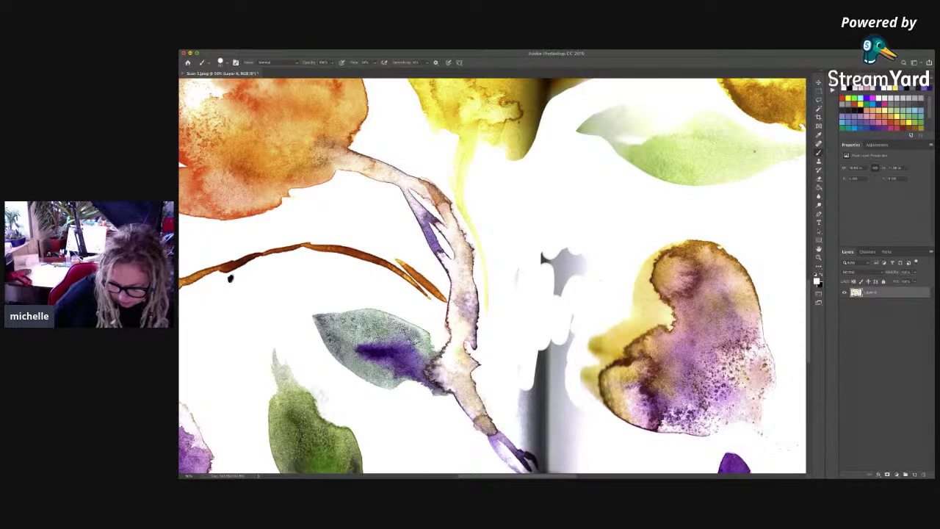
{"action": "left_click_drag", "start_coordinate": [584, 260], "coordinate": [570, 372]}
{"action": "left_click_drag", "start_coordinate": [566, 294], "coordinate": [551, 251]}
{"action": "mouse_move", "coordinate": [529, 375]}
{"action": "left_mouse_down"}
{"action": "mouse_move", "coordinate": [524, 448]}
{"action": "mouse_move", "coordinate": [540, 463]}
{"action": "mouse_move", "coordinate": [536, 356]}
{"action": "mouse_move", "coordinate": [573, 433]}
{"action": "mouse_move", "coordinate": [565, 452]}
{"action": "mouse_move", "coordinate": [557, 429]}
{"action": "mouse_move", "coordinate": [551, 459]}
{"action": "left_mouse_up"}
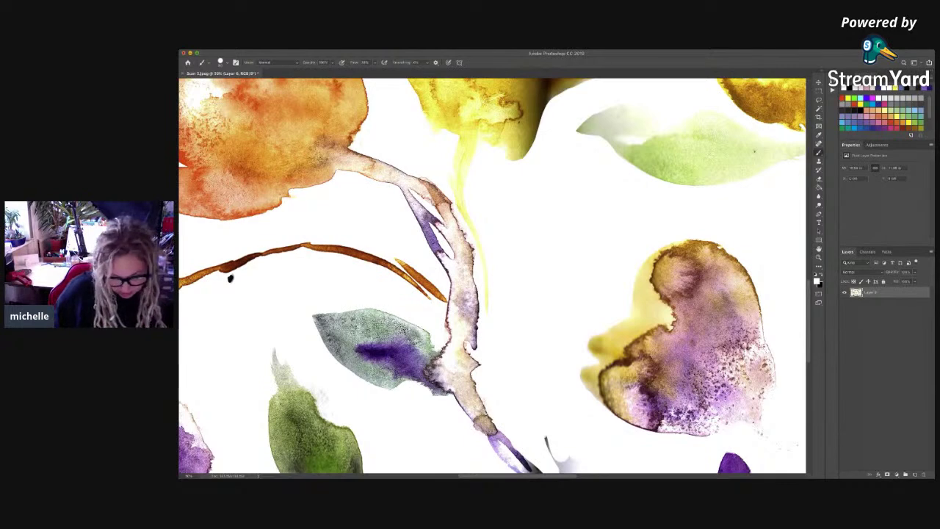
Step: Paint out the remaining spine shadow around the purple stem down to the page's lower edge
{"action": "scroll", "coordinate": [492, 276], "scroll_direction": "down", "scroll_amount": 5}
{"action": "mouse_move", "coordinate": [560, 288]}
{"action": "left_mouse_down"}
{"action": "mouse_move", "coordinate": [544, 295]}
{"action": "mouse_move", "coordinate": [590, 319]}
{"action": "left_mouse_up"}
{"action": "left_click_drag", "start_coordinate": [511, 301], "coordinate": [561, 350]}
{"action": "mouse_move", "coordinate": [519, 328]}
{"action": "left_mouse_down"}
{"action": "mouse_move", "coordinate": [550, 358]}
{"action": "mouse_move", "coordinate": [523, 351]}
{"action": "mouse_move", "coordinate": [535, 416]}
{"action": "mouse_move", "coordinate": [518, 376]}
{"action": "left_mouse_up"}
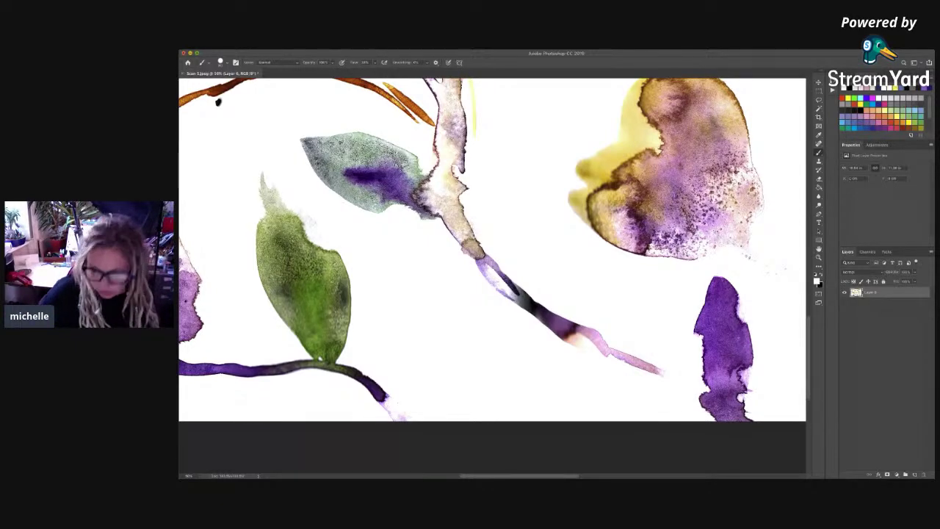
Step: Check the area around the heart-shaped flower, the green leaves and the large yellow flower's stem for leftover marks
{"action": "scroll", "coordinate": [649, 318], "scroll_direction": "up", "scroll_amount": 6}
{"action": "scroll", "coordinate": [649, 318], "scroll_direction": "right", "scroll_amount": 7}
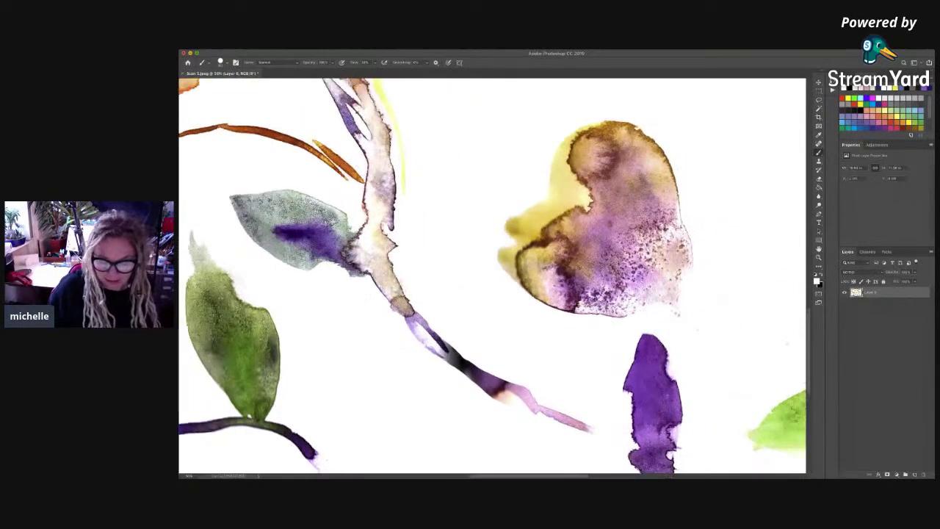
{"action": "scroll", "coordinate": [649, 318], "scroll_direction": "down", "scroll_amount": 2}
{"action": "scroll", "coordinate": [492, 275], "scroll_direction": "down", "scroll_amount": 3}
{"action": "scroll", "coordinate": [492, 276], "scroll_direction": "right", "scroll_amount": 1}
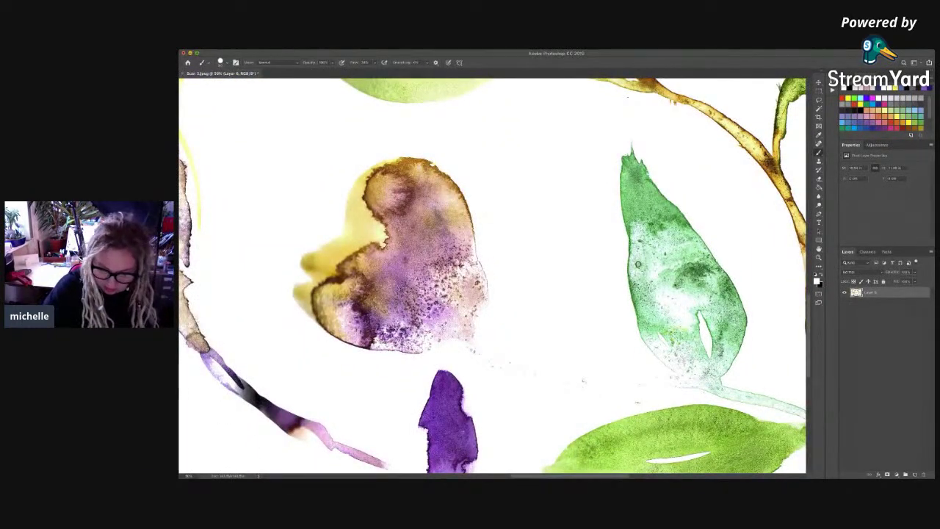
{"action": "scroll", "coordinate": [492, 276], "scroll_direction": "up", "scroll_amount": 8}
{"action": "scroll", "coordinate": [492, 276], "scroll_direction": "left", "scroll_amount": 2}
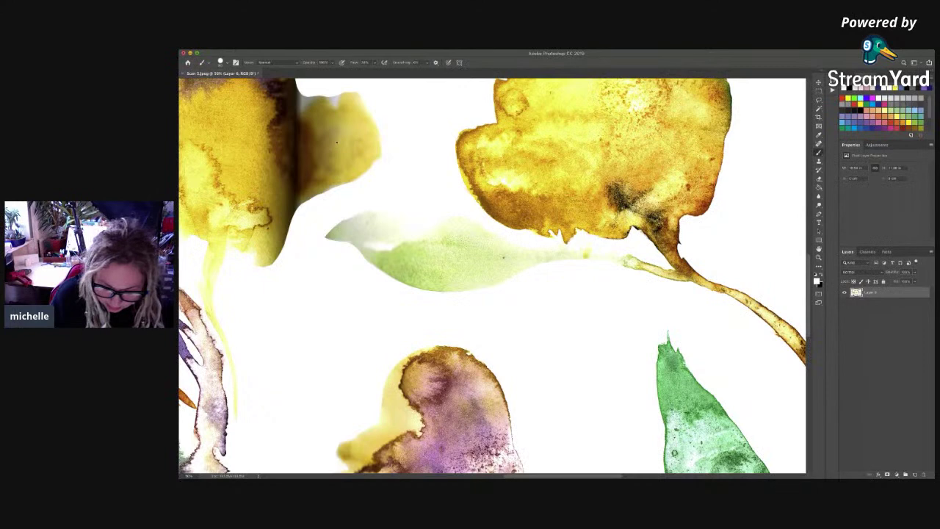
{"action": "left_click_drag", "start_coordinate": [610, 271], "coordinate": [399, 349]}
{"action": "left_click_drag", "start_coordinate": [629, 299], "coordinate": [619, 322]}
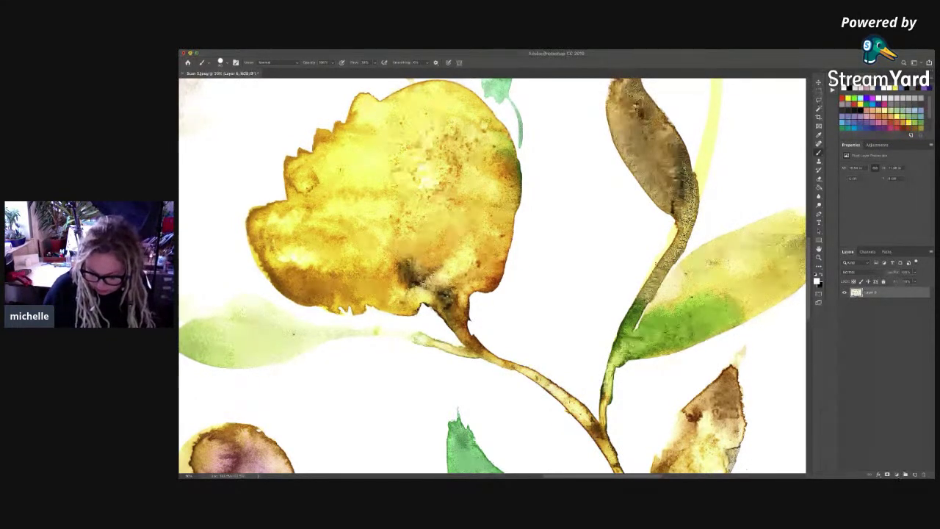
Step: Check the upper part of the right page, around the purple, brown and orange flowers, for leftover marks
{"action": "scroll", "coordinate": [493, 276], "scroll_direction": "up", "scroll_amount": 5}
{"action": "scroll", "coordinate": [493, 276], "scroll_direction": "right", "scroll_amount": 3}
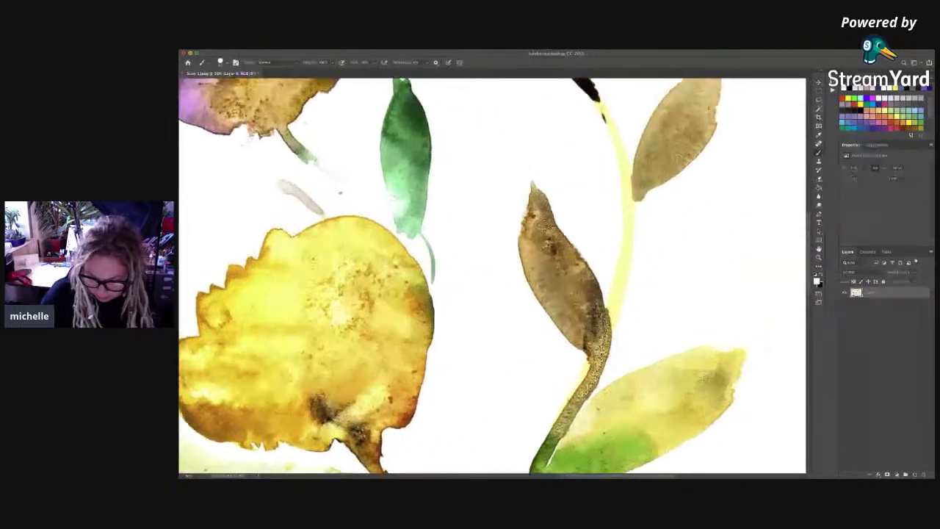
{"action": "scroll", "coordinate": [492, 276], "scroll_direction": "up", "scroll_amount": 6}
{"action": "scroll", "coordinate": [492, 276], "scroll_direction": "left", "scroll_amount": 5}
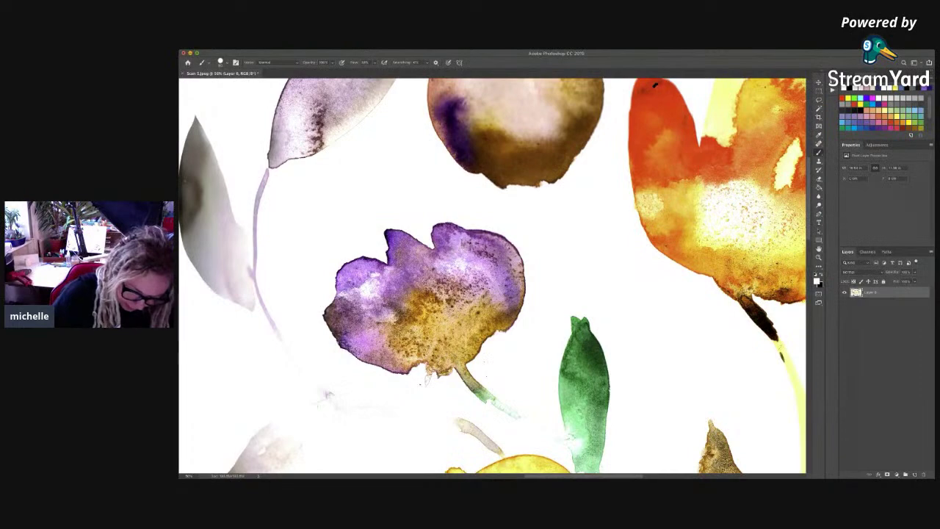
{"action": "scroll", "coordinate": [492, 277], "scroll_direction": "up", "scroll_amount": 5}
{"action": "scroll", "coordinate": [492, 276], "scroll_direction": "right", "scroll_amount": 3}
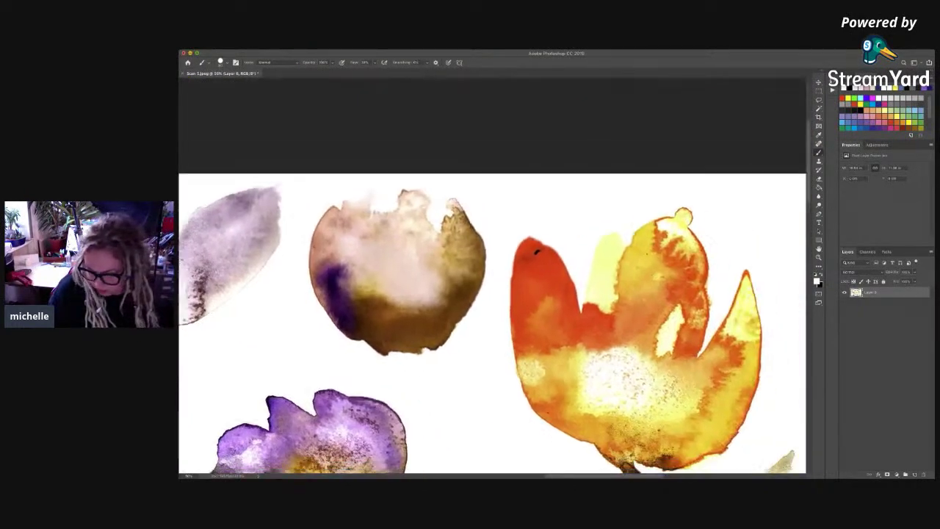
{"action": "scroll", "coordinate": [492, 276], "scroll_direction": "right", "scroll_amount": 3}
{"action": "scroll", "coordinate": [492, 276], "scroll_direction": "down", "scroll_amount": 10}
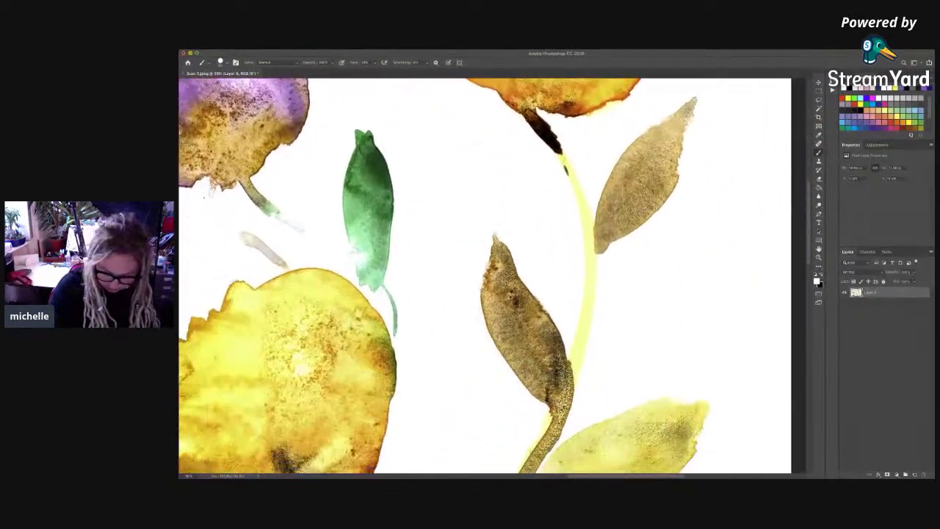
Step: Check the lower part of the spread, from the green leaves across to the left page's yellow and purple flowers, for leftover marks
{"action": "scroll", "coordinate": [492, 276], "scroll_direction": "down", "scroll_amount": 15}
{"action": "scroll", "coordinate": [492, 276], "scroll_direction": "left", "scroll_amount": 4}
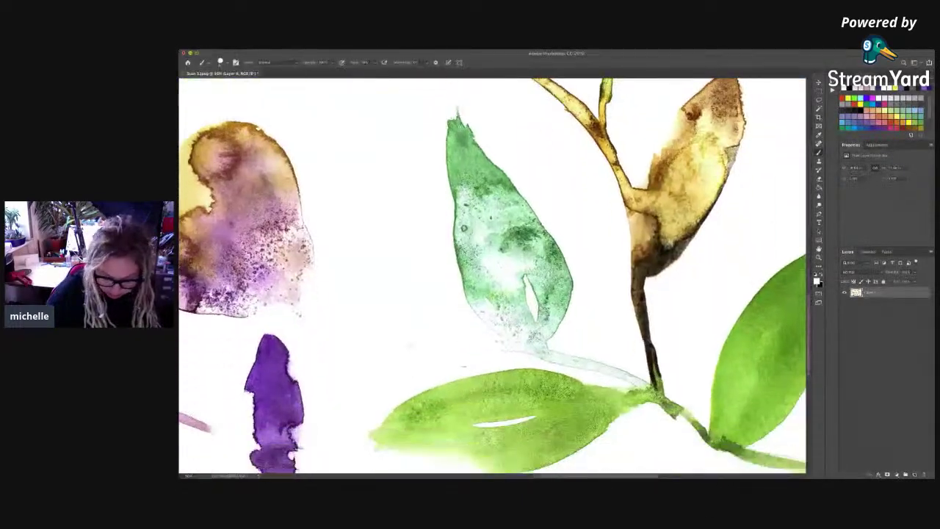
{"action": "scroll", "coordinate": [463, 367], "scroll_direction": "down", "scroll_amount": 3}
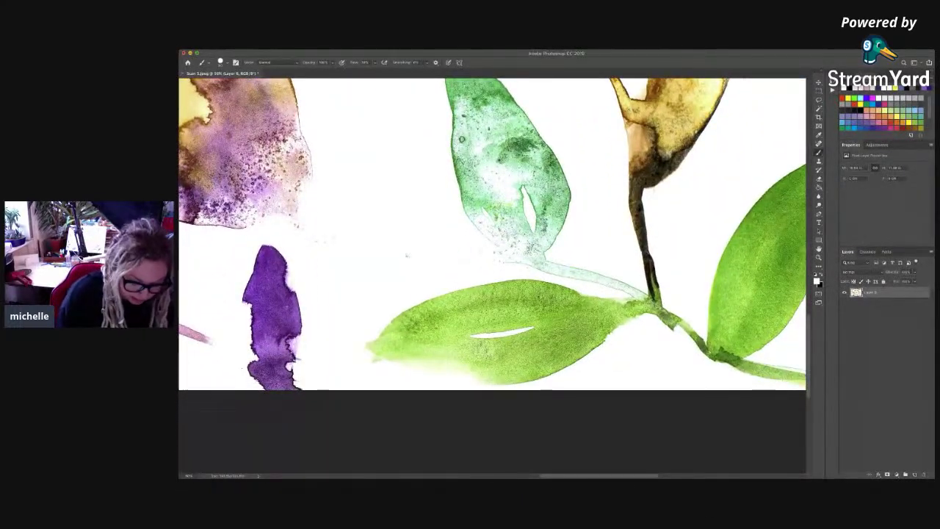
{"action": "scroll", "coordinate": [492, 238], "scroll_direction": "left", "scroll_amount": 1}
{"action": "scroll", "coordinate": [493, 238], "scroll_direction": "up", "scroll_amount": 1}
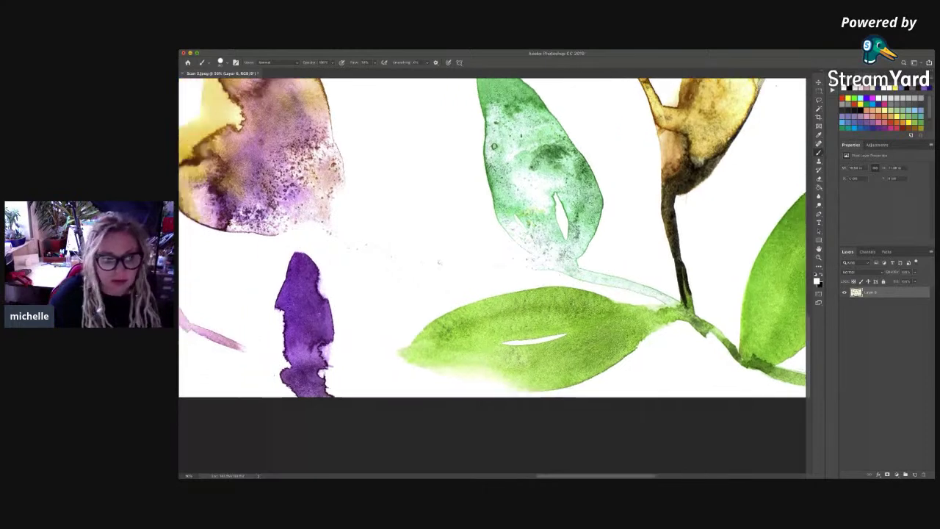
{"action": "scroll", "coordinate": [492, 239], "scroll_direction": "left", "scroll_amount": 12}
{"action": "scroll", "coordinate": [492, 238], "scroll_direction": "up", "scroll_amount": 1}
{"action": "left_click_drag", "start_coordinate": [235, 94], "coordinate": [610, 262]}
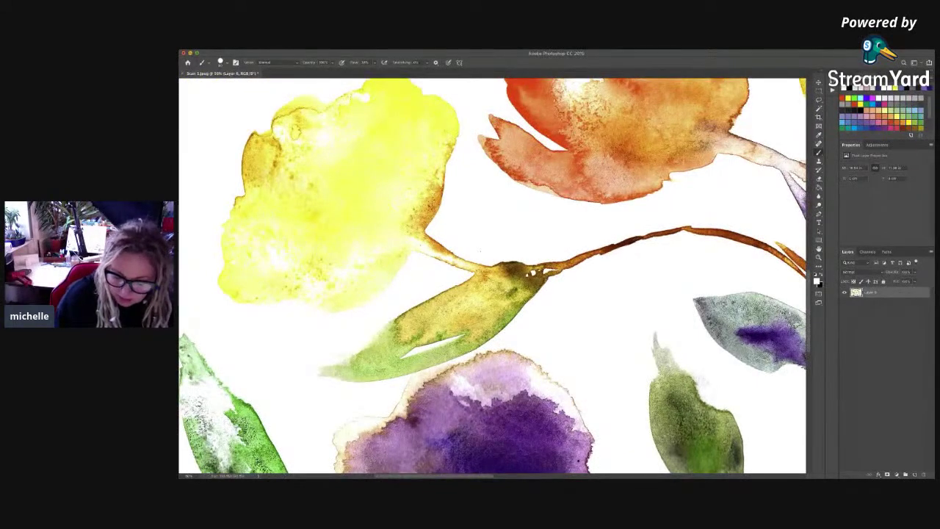
Step: Paint white over the grey shadow along the left page edge beside the lower green leaf and the bright yellow flower
{"action": "scroll", "coordinate": [237, 184], "scroll_direction": "left", "scroll_amount": 8}
{"action": "scroll", "coordinate": [237, 185], "scroll_direction": "down", "scroll_amount": 6}
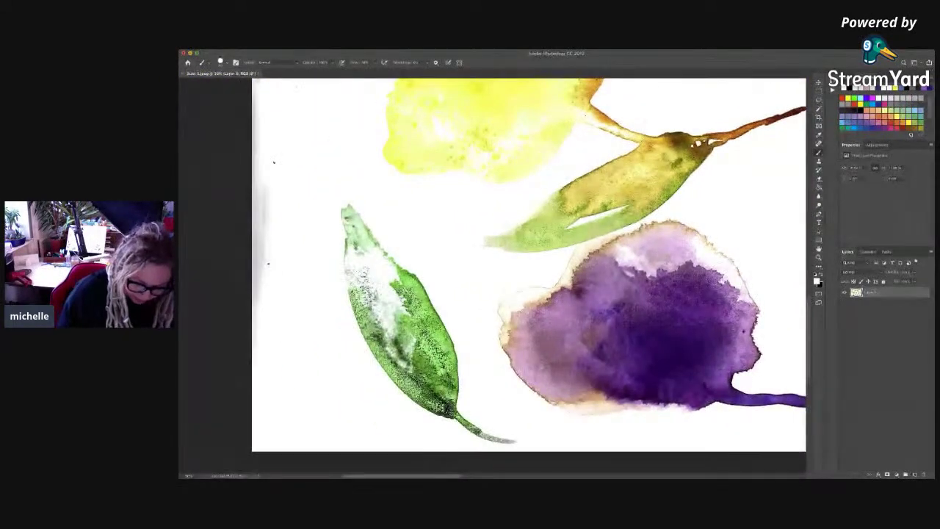
{"action": "mouse_move", "coordinate": [262, 226]}
{"action": "left_mouse_down"}
{"action": "mouse_move", "coordinate": [260, 180]}
{"action": "mouse_move", "coordinate": [257, 334]}
{"action": "left_mouse_up"}
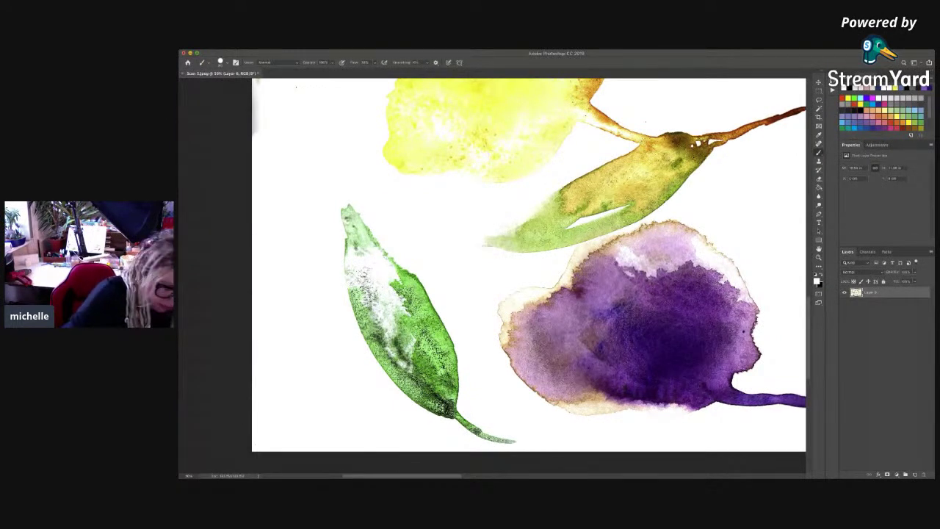
{"action": "scroll", "coordinate": [632, 332], "scroll_direction": "up", "scroll_amount": 10}
{"action": "scroll", "coordinate": [633, 331], "scroll_direction": "left", "scroll_amount": 2}
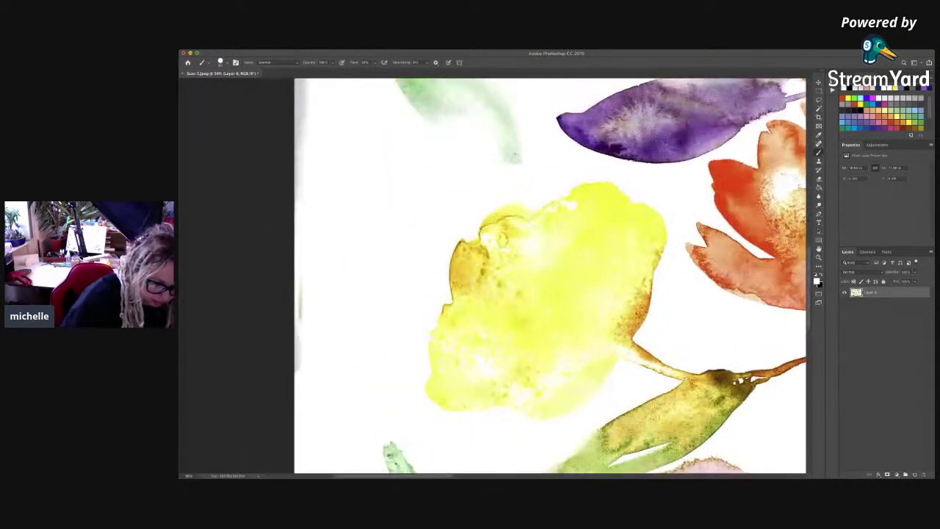
{"action": "left_click_drag", "start_coordinate": [299, 371], "coordinate": [301, 83]}
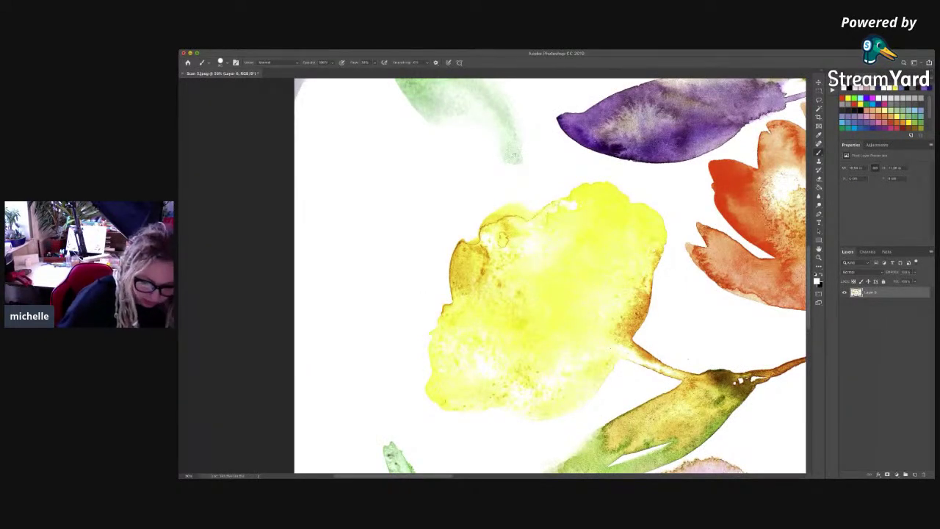
Step: Paint out the remaining left page-edge shadow beside the pale green leaf
{"action": "scroll", "coordinate": [551, 276], "scroll_direction": "up", "scroll_amount": 6}
{"action": "left_click_drag", "start_coordinate": [304, 246], "coordinate": [302, 82]}
{"action": "left_click_drag", "start_coordinate": [308, 223], "coordinate": [308, 166]}
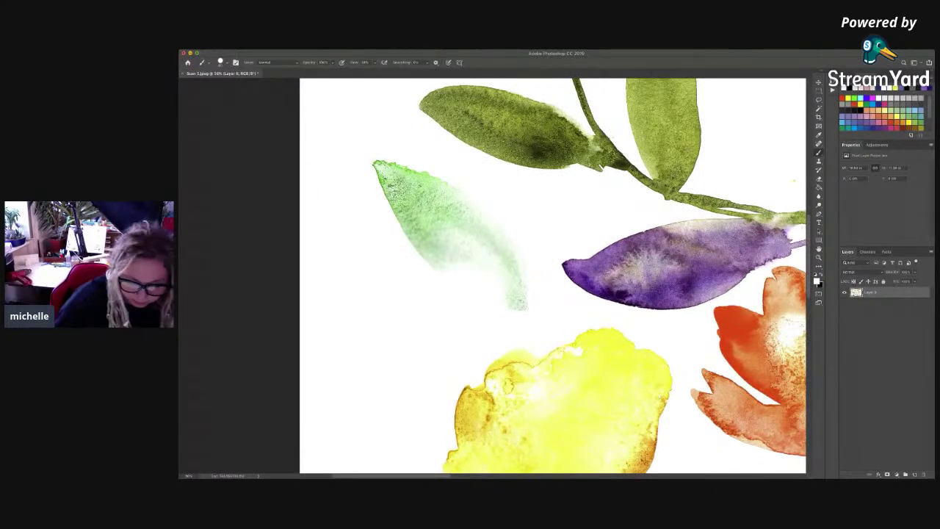
Step: Paint white over the shadow at the upper page edge around the green leaf's tip and the stray speck beside it
{"action": "scroll", "coordinate": [533, 276], "scroll_direction": "up", "scroll_amount": 7}
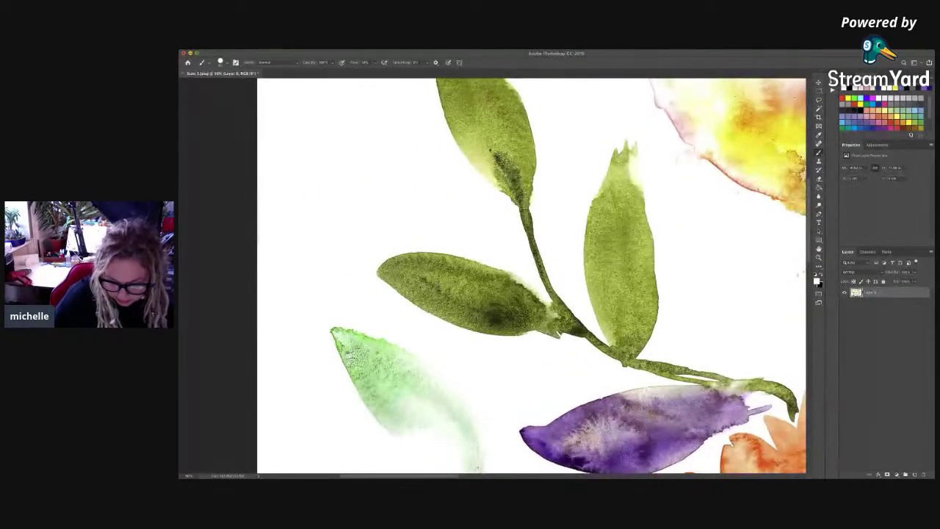
{"action": "scroll", "coordinate": [797, 276], "scroll_direction": "down", "scroll_amount": 2}
{"action": "scroll", "coordinate": [798, 276], "scroll_direction": "right", "scroll_amount": 2}
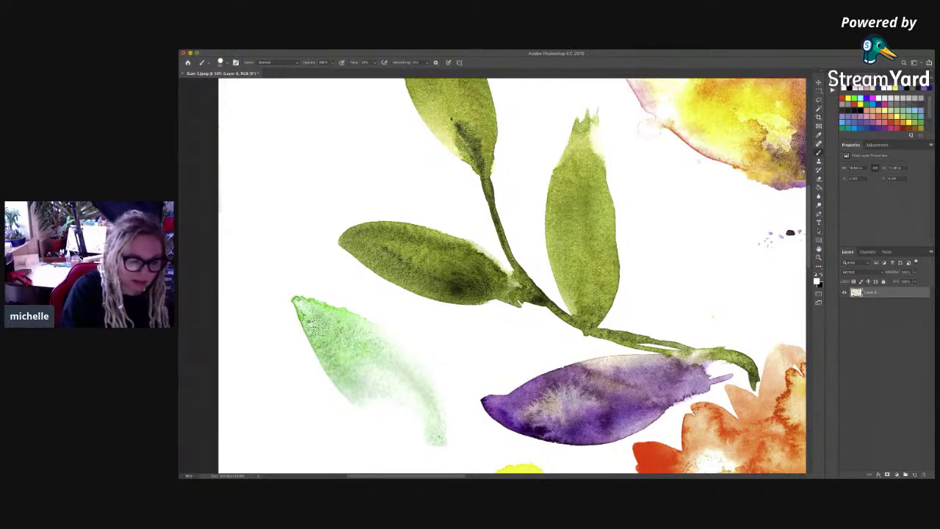
{"action": "scroll", "coordinate": [514, 275], "scroll_direction": "up", "scroll_amount": 8}
{"action": "scroll", "coordinate": [515, 275], "scroll_direction": "left", "scroll_amount": 2}
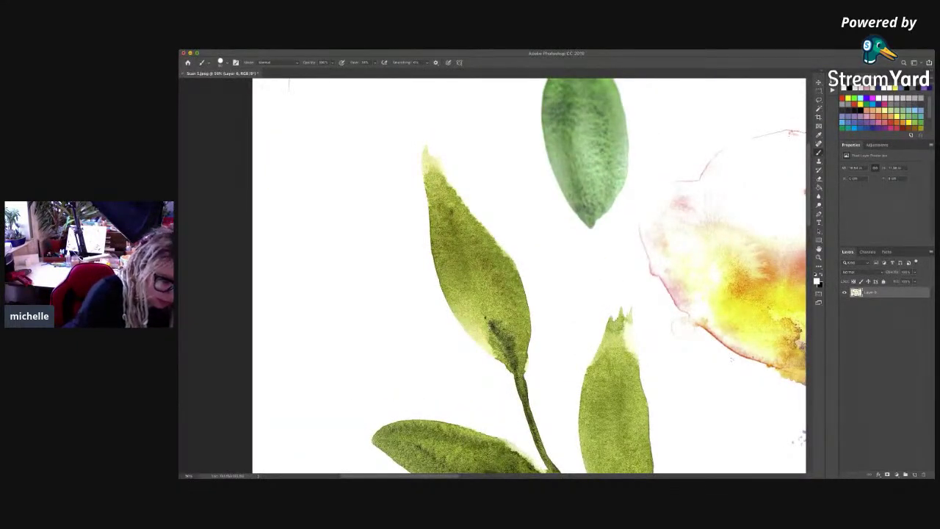
{"action": "scroll", "coordinate": [529, 276], "scroll_direction": "up", "scroll_amount": 6}
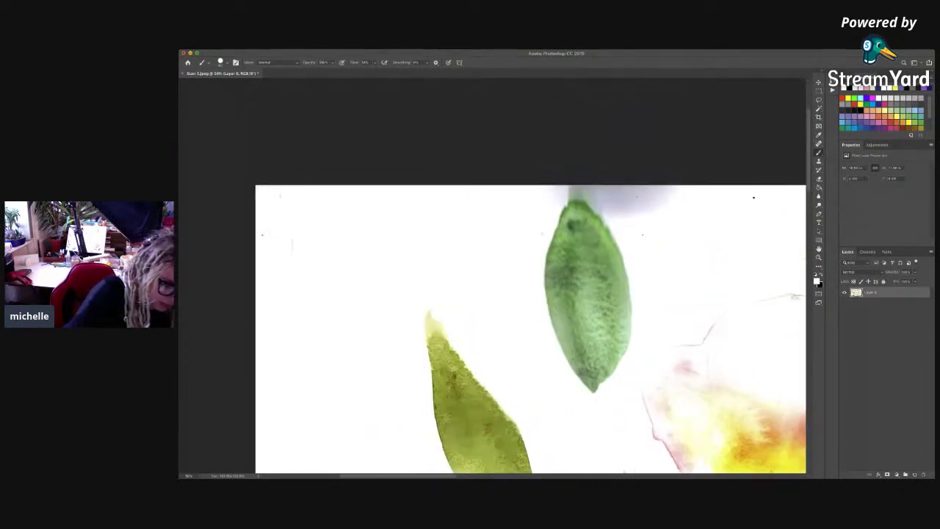
{"action": "mouse_move", "coordinate": [565, 193]}
{"action": "left_mouse_down"}
{"action": "mouse_move", "coordinate": [563, 207]}
{"action": "mouse_move", "coordinate": [614, 216]}
{"action": "mouse_move", "coordinate": [661, 194]}
{"action": "left_mouse_up"}
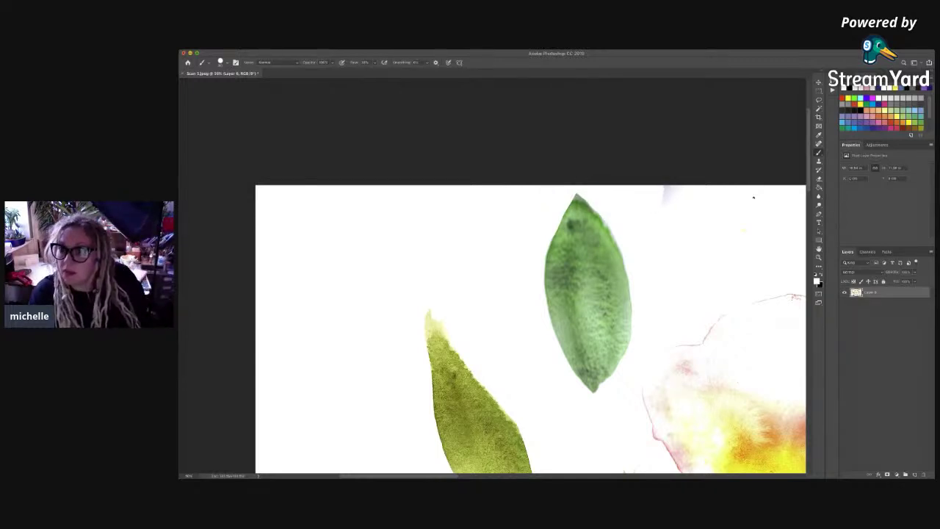
{"action": "left_click_drag", "start_coordinate": [753, 196], "coordinate": [653, 116]}
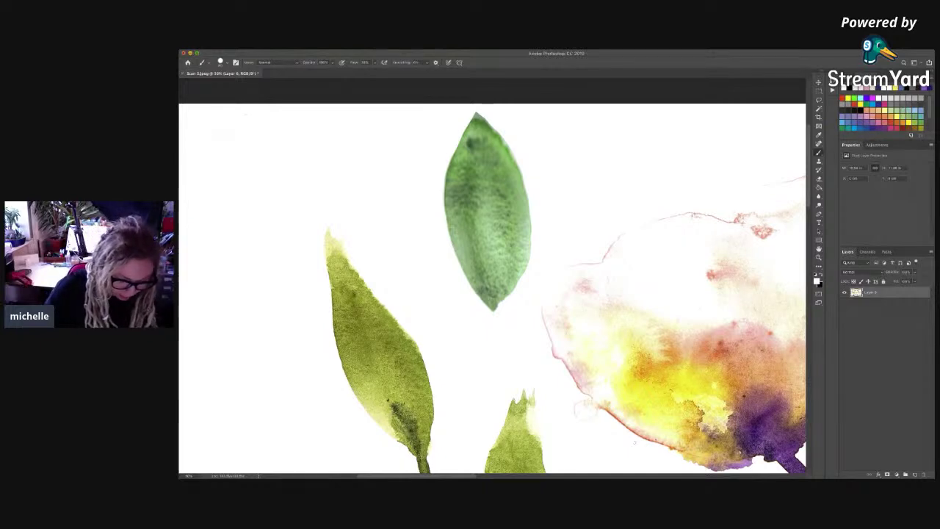
Step: Paint out the purple splatter and stray fringe beneath the yellow, pink and purple flower
{"action": "scroll", "coordinate": [493, 277], "scroll_direction": "down", "scroll_amount": 10}
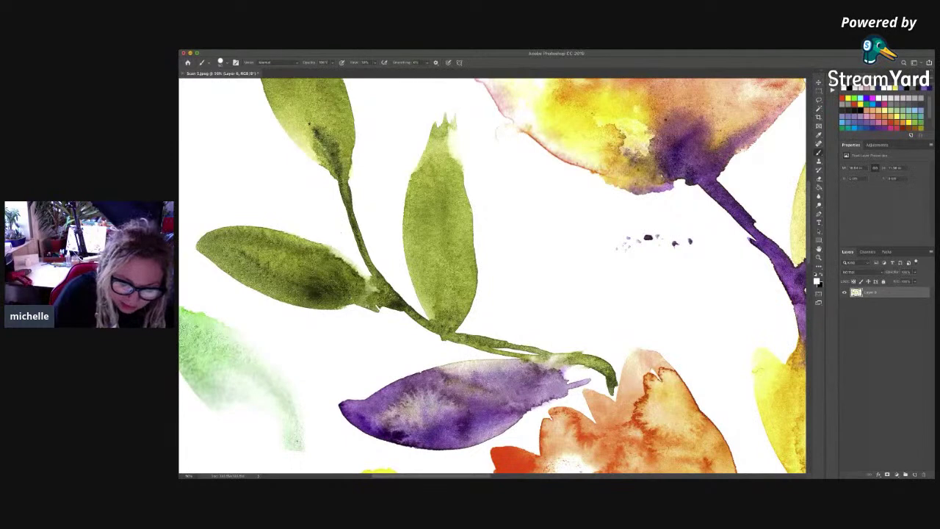
{"action": "left_click_drag", "start_coordinate": [630, 241], "coordinate": [648, 238]}
{"action": "left_click_drag", "start_coordinate": [612, 189], "coordinate": [670, 189]}
{"action": "left_click_drag", "start_coordinate": [656, 237], "coordinate": [675, 243]}
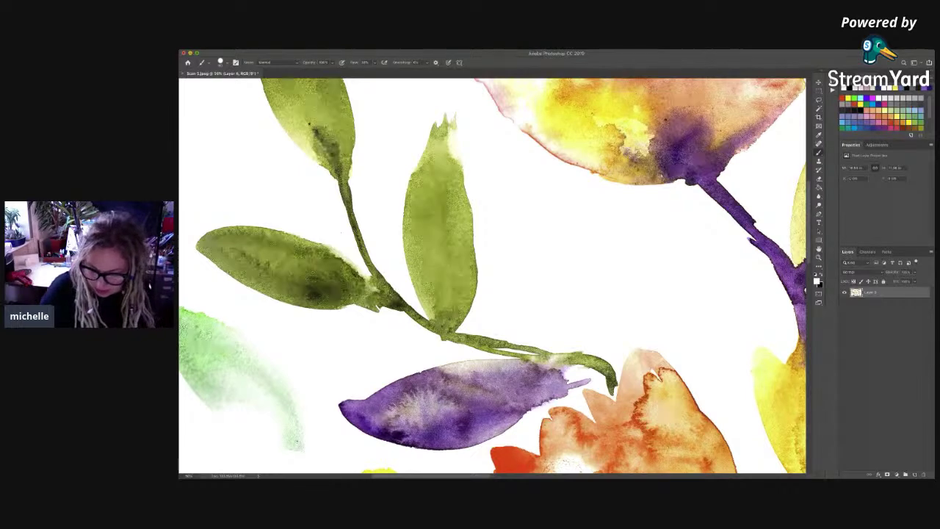
Step: Remove the hair on the yellow flower's pale petal with the Spot Healing Brush, and spot-heal the neighbouring orange flower
{"action": "scroll", "coordinate": [493, 275], "scroll_direction": "right", "scroll_amount": 10}
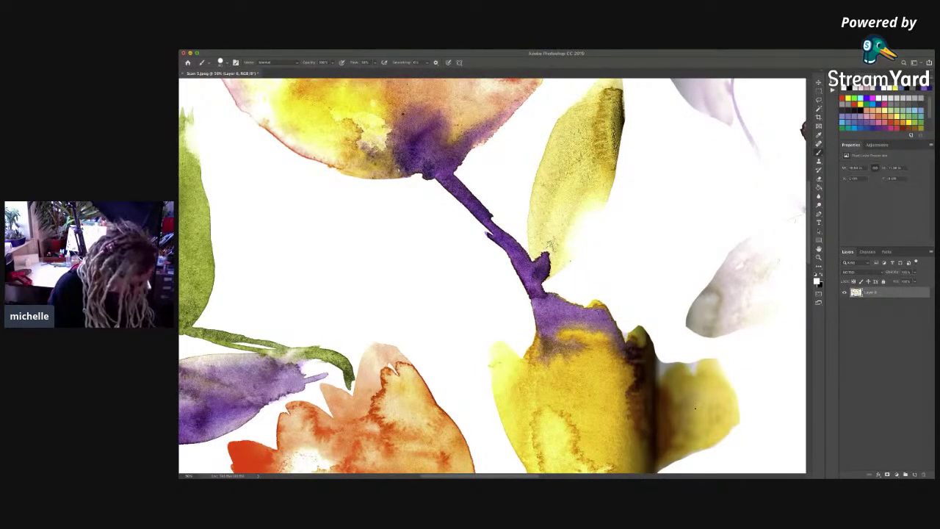
{"action": "scroll", "coordinate": [497, 274], "scroll_direction": "up", "scroll_amount": 4}
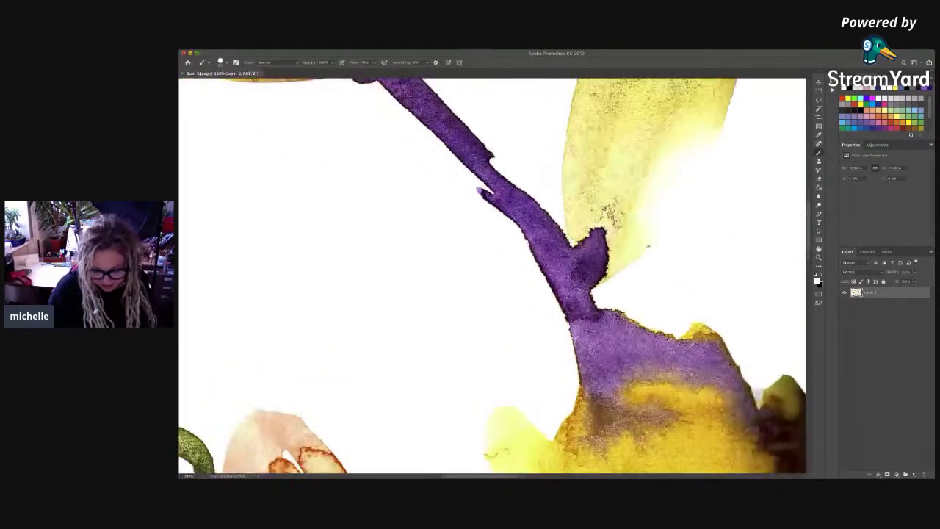
{"action": "scroll", "coordinate": [492, 276], "scroll_direction": "down", "scroll_amount": 5}
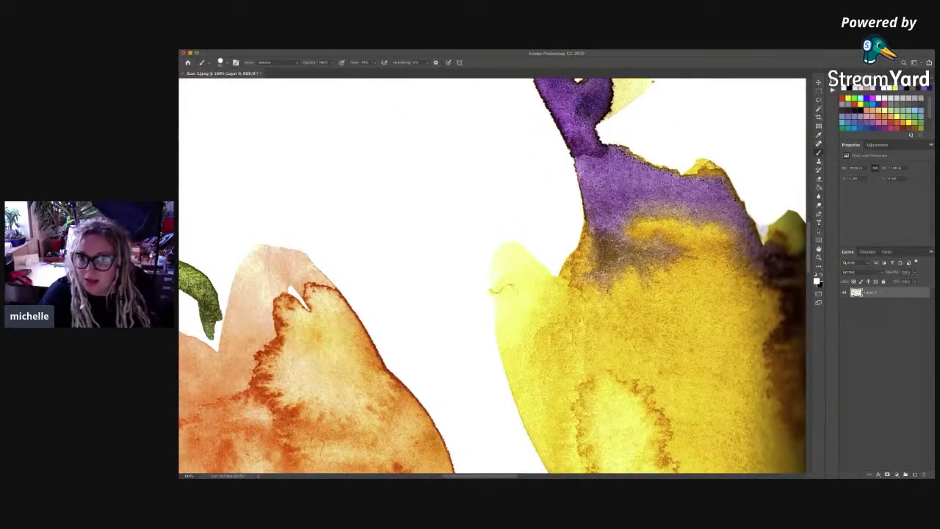
{"action": "key", "text": "j"}
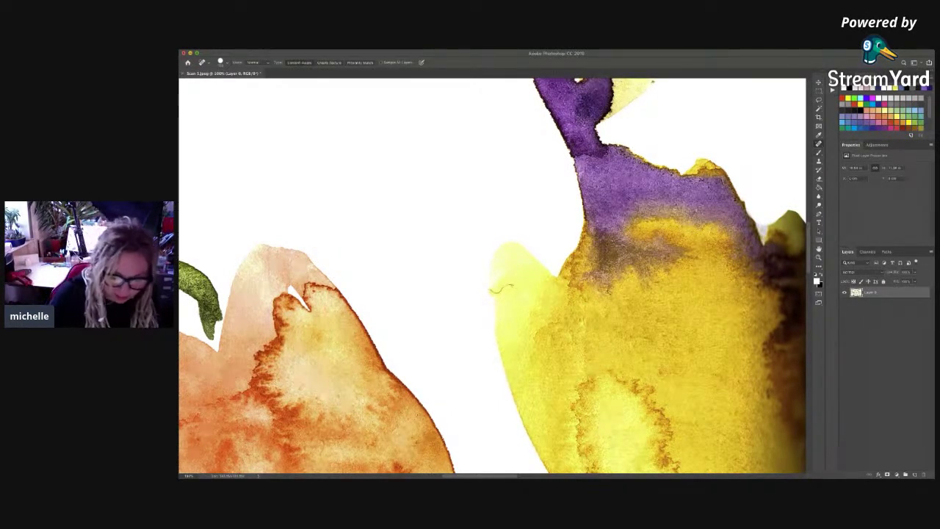
{"action": "left_click_drag", "start_coordinate": [507, 288], "coordinate": [491, 292]}
{"action": "left_click", "coordinate": [492, 289]}
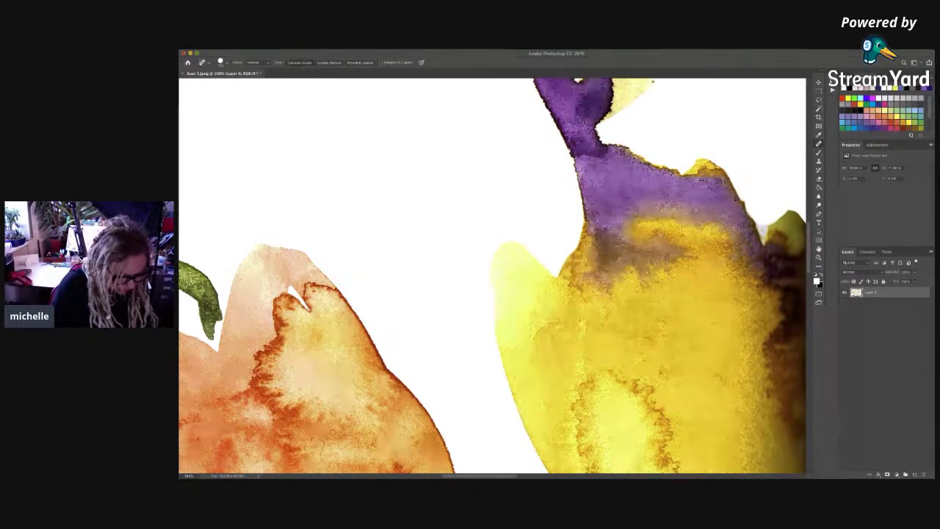
{"action": "left_click", "coordinate": [325, 445]}
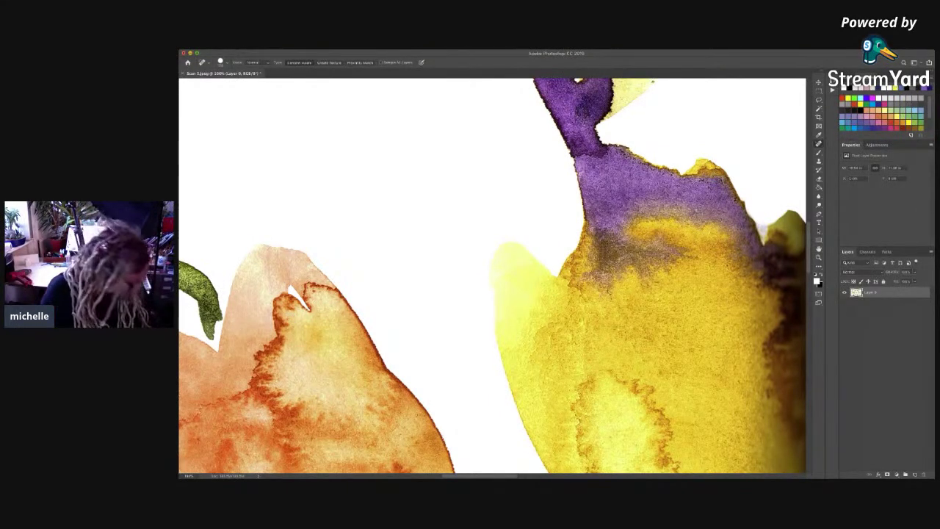
Step: Spot-heal the yellow flower's outline beside the dark spine shadow and the dark speck on its part across the spine
{"action": "scroll", "coordinate": [492, 276], "scroll_direction": "down", "scroll_amount": 5}
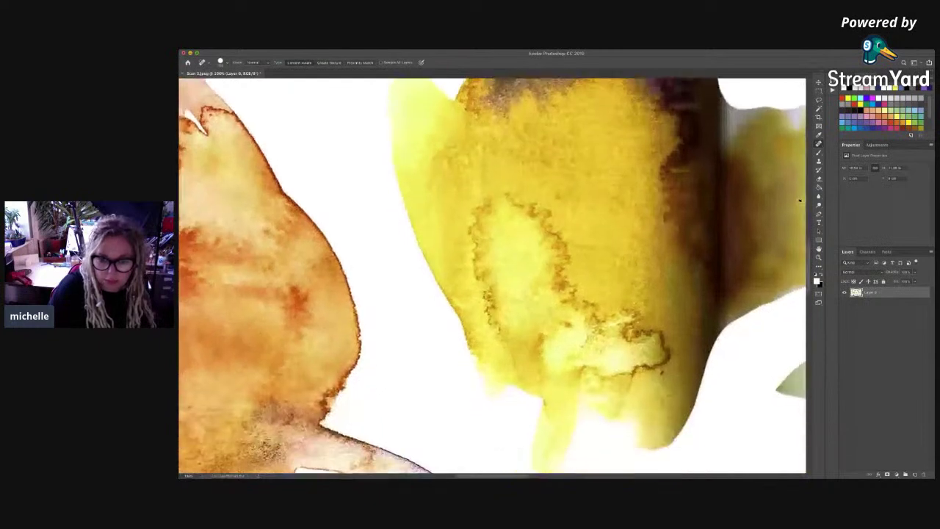
{"action": "left_click", "coordinate": [661, 364]}
{"action": "scroll", "coordinate": [661, 364], "scroll_direction": "up", "scroll_amount": 3}
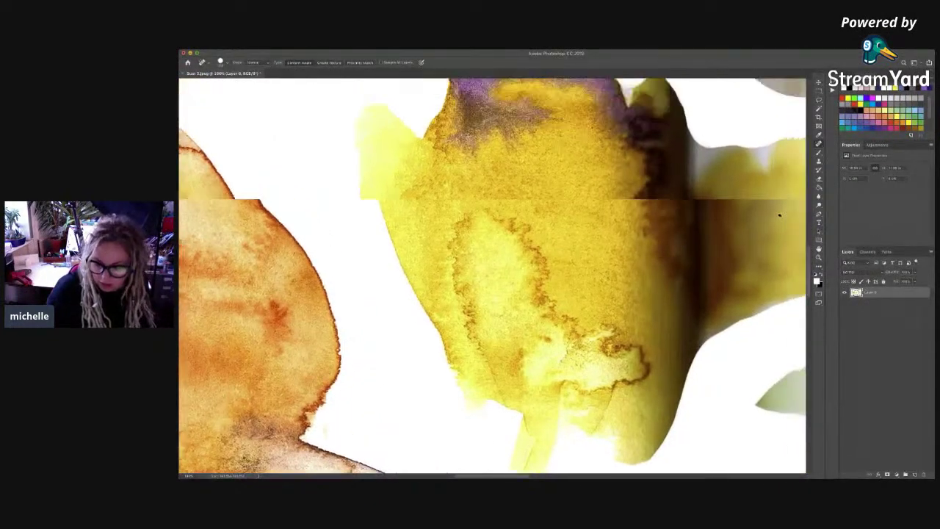
{"action": "scroll", "coordinate": [654, 277], "scroll_direction": "up", "scroll_amount": 3}
{"action": "mouse_move", "coordinate": [655, 277]}
{"action": "left_mouse_down"}
{"action": "mouse_move", "coordinate": [666, 261]}
{"action": "mouse_move", "coordinate": [657, 266]}
{"action": "mouse_move", "coordinate": [672, 277]}
{"action": "left_mouse_up"}
{"action": "left_click", "coordinate": [675, 263]}
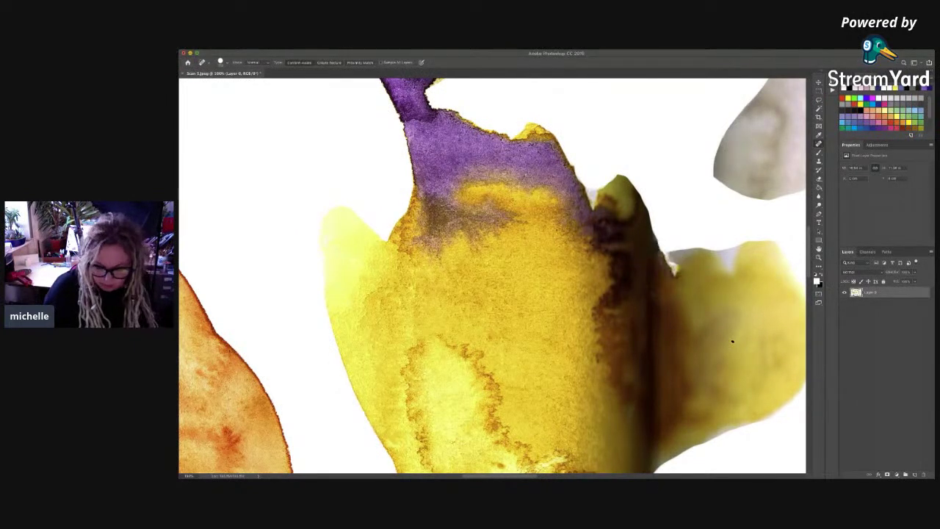
{"action": "left_click", "coordinate": [730, 341]}
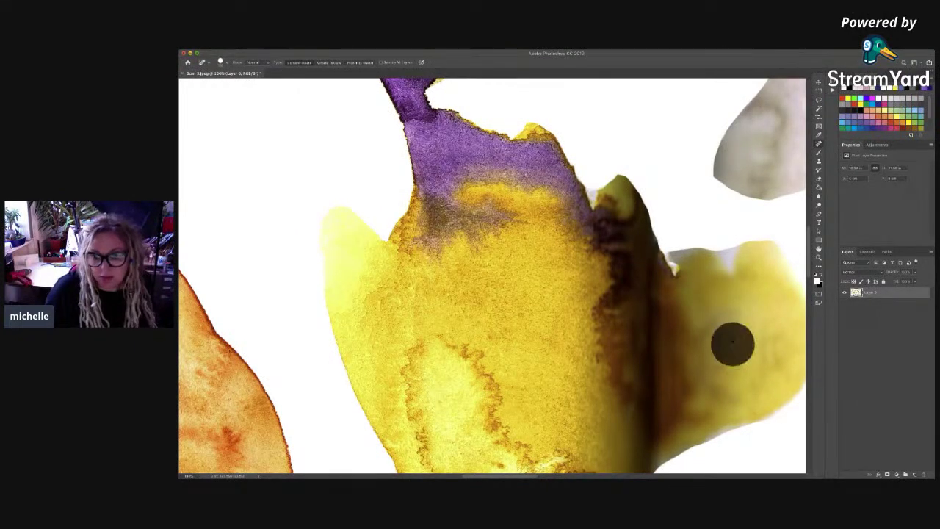
Step: Spot-heal the specks on the pale grey leaf above the yellow flower's part across the spine
{"action": "scroll", "coordinate": [730, 342], "scroll_direction": "right", "scroll_amount": 2}
{"action": "scroll", "coordinate": [730, 342], "scroll_direction": "right", "scroll_amount": 5}
{"action": "left_click", "coordinate": [594, 130]}
{"action": "left_click", "coordinate": [705, 126]}
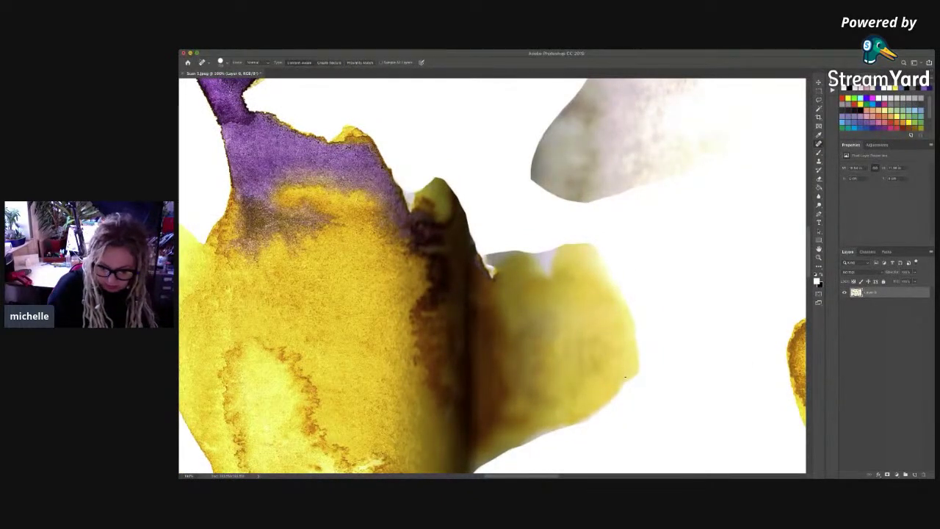
Step: Spot-heal the blemishes on the pale green leaf and on the large yellow flower above it
{"action": "scroll", "coordinate": [622, 169], "scroll_direction": "down", "scroll_amount": 10}
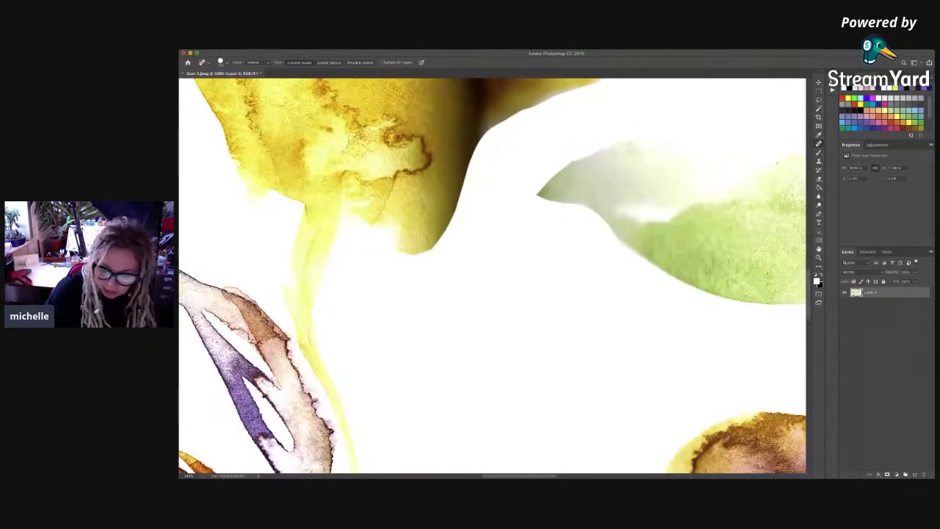
{"action": "key", "text": "super+minus"}
{"action": "key", "text": "super+minus"}
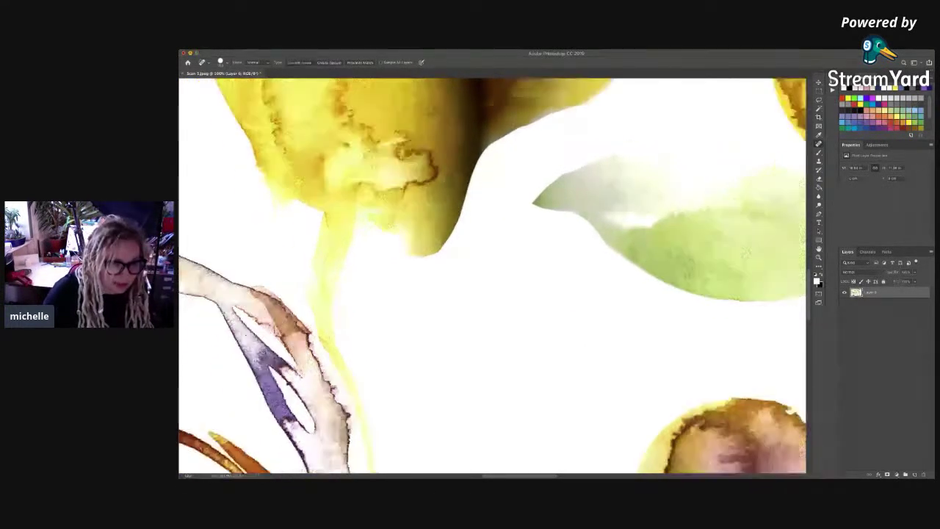
{"action": "left_click", "coordinate": [693, 256]}
{"action": "left_click", "coordinate": [633, 224]}
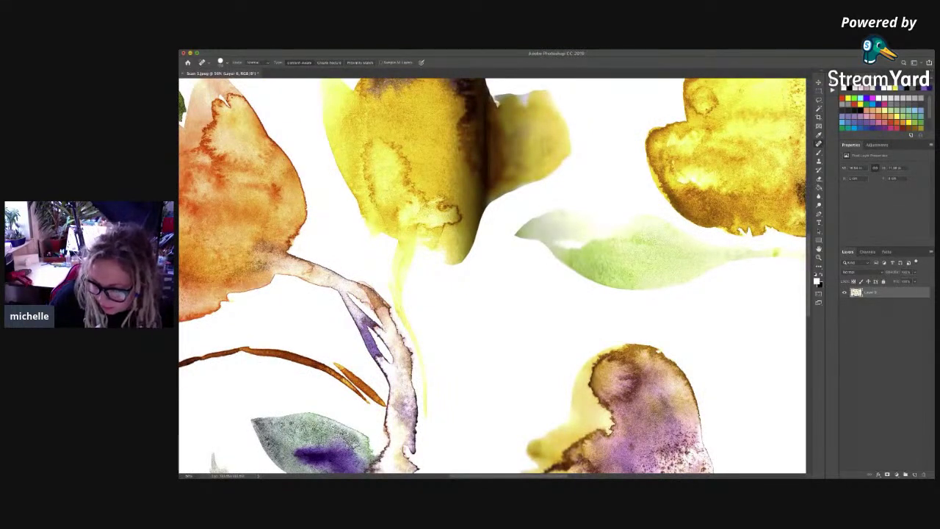
{"action": "left_click", "coordinate": [788, 139]}
{"action": "left_click", "coordinate": [743, 90]}
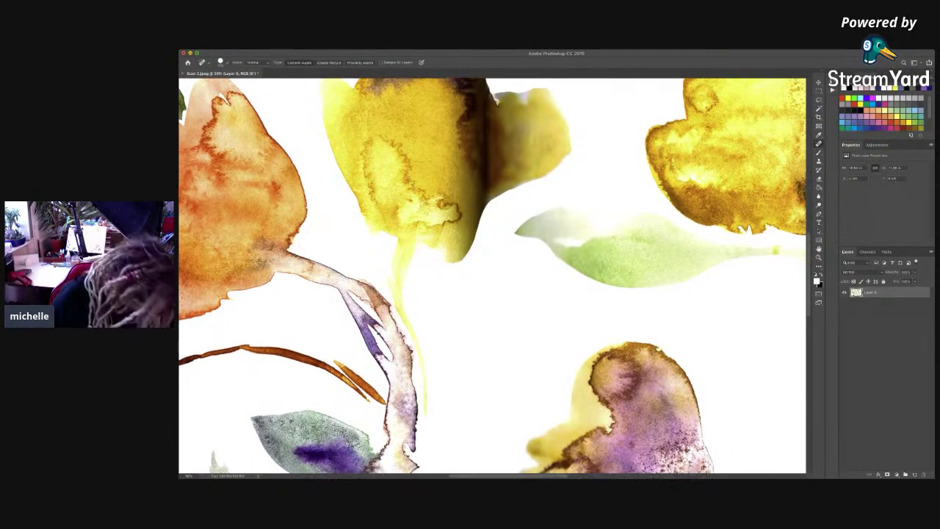
Step: Examine the branch, mauve flower, mint-green leaf and brown leaf on the lower and outer parts of the spread for remaining specks
{"action": "scroll", "coordinate": [492, 275], "scroll_direction": "down", "scroll_amount": 5}
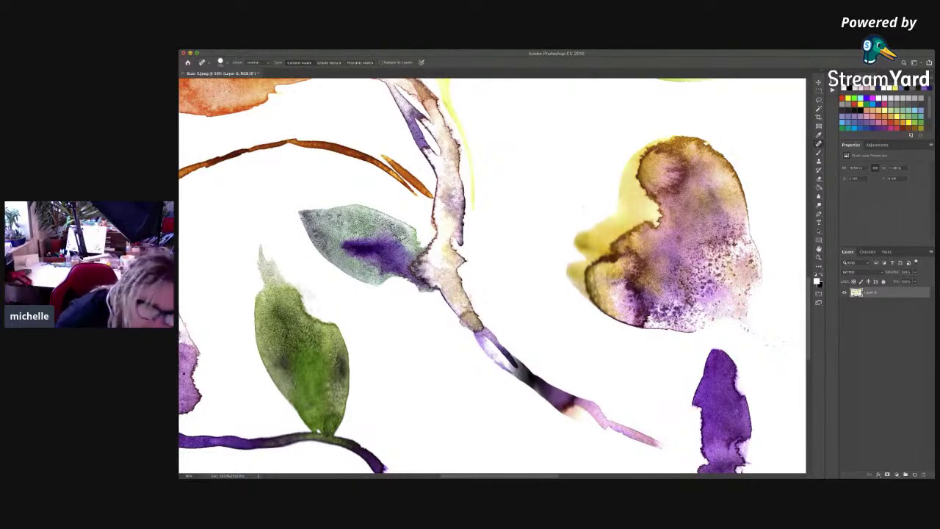
{"action": "scroll", "coordinate": [492, 275], "scroll_direction": "down", "scroll_amount": 5}
{"action": "scroll", "coordinate": [493, 275], "scroll_direction": "right", "scroll_amount": 5}
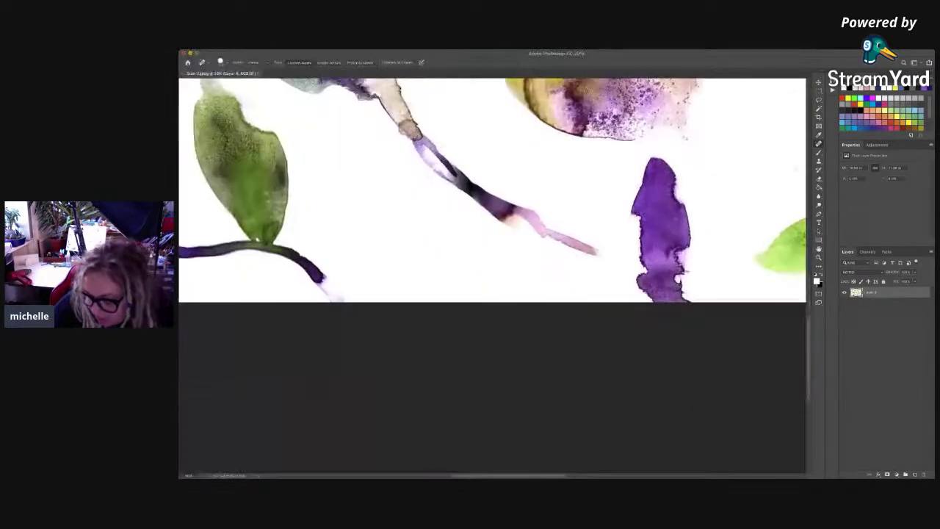
{"action": "scroll", "coordinate": [492, 276], "scroll_direction": "up", "scroll_amount": 5}
{"action": "scroll", "coordinate": [493, 275], "scroll_direction": "right", "scroll_amount": 6}
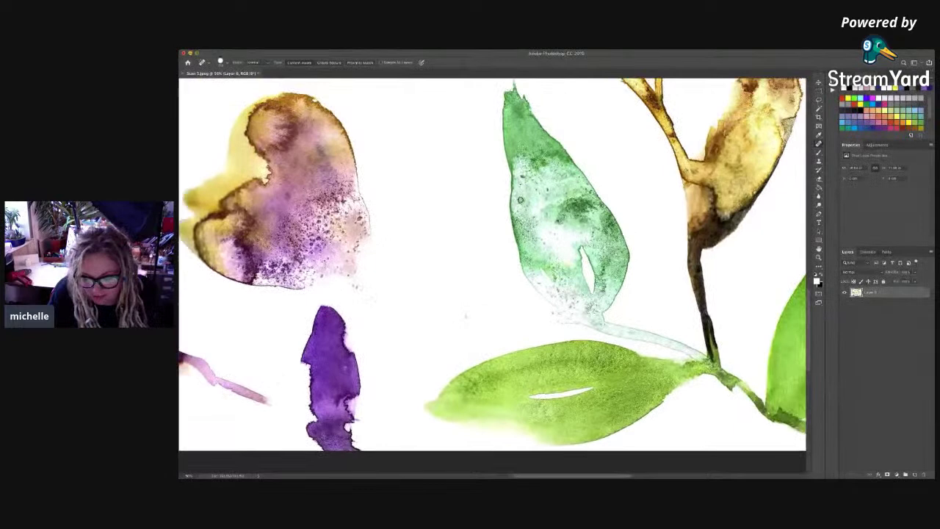
{"action": "scroll", "coordinate": [492, 275], "scroll_direction": "right", "scroll_amount": 2}
{"action": "scroll", "coordinate": [492, 276], "scroll_direction": "up", "scroll_amount": 1}
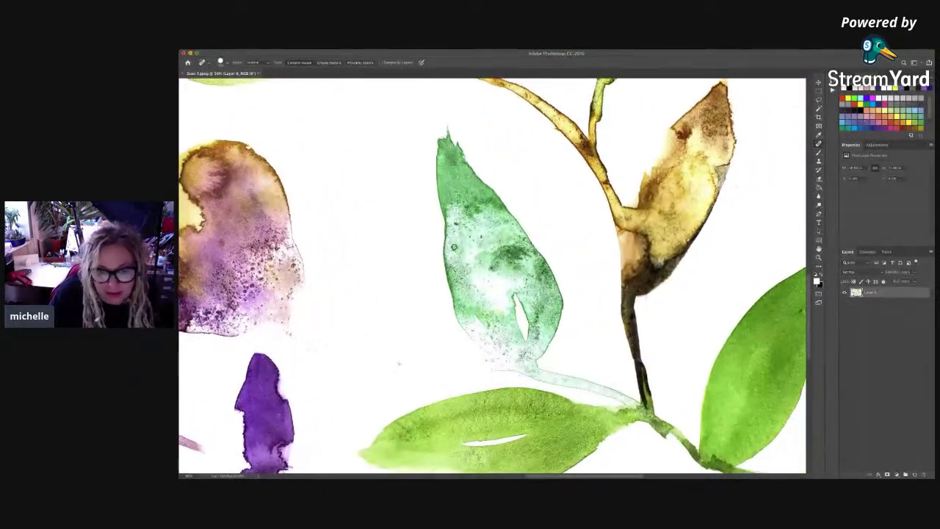
{"action": "scroll", "coordinate": [493, 276], "scroll_direction": "right", "scroll_amount": 4}
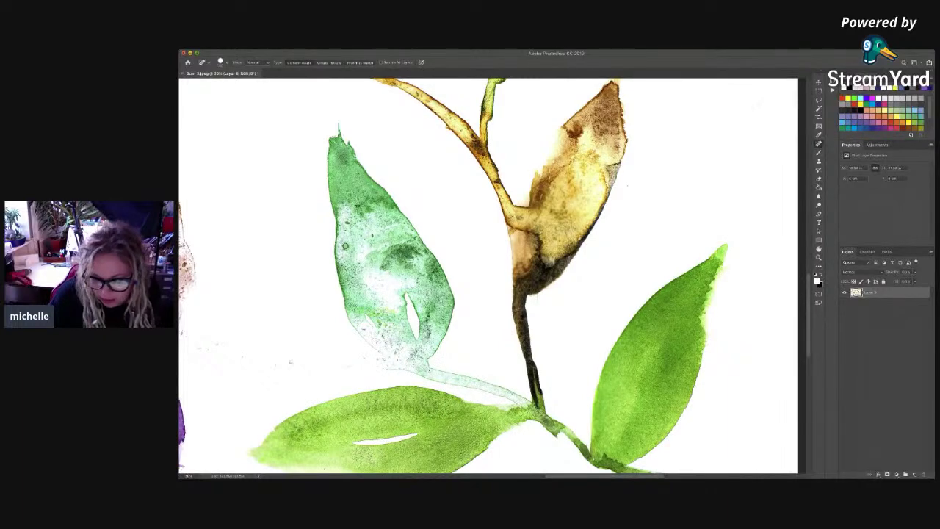
{"action": "scroll", "coordinate": [492, 275], "scroll_direction": "left", "scroll_amount": 1}
{"action": "scroll", "coordinate": [492, 275], "scroll_direction": "up", "scroll_amount": 3}
{"action": "scroll", "coordinate": [492, 275], "scroll_direction": "right", "scroll_amount": 2}
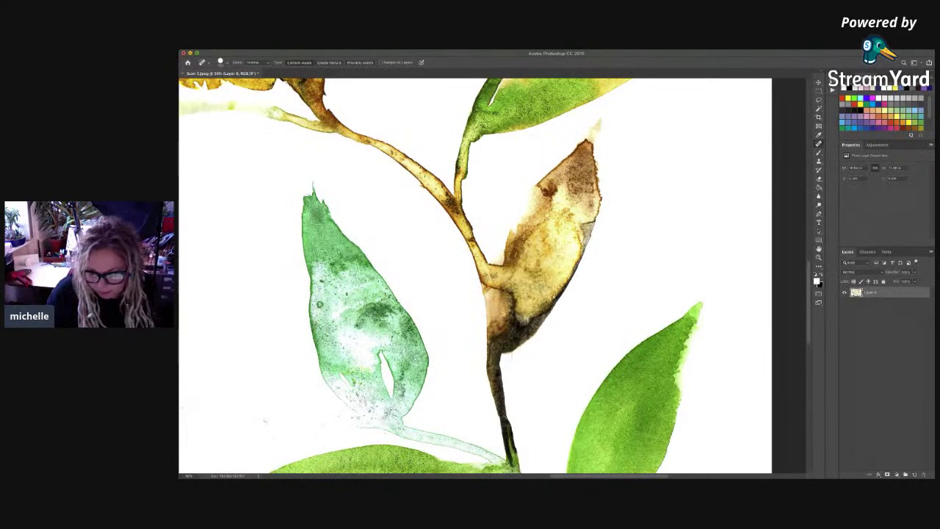
Step: Examine the purple flower, bright yellow flower and green leaves on the opposite page for remaining hairs and specks
{"action": "scroll", "coordinate": [492, 275], "scroll_direction": "down", "scroll_amount": 4}
{"action": "scroll", "coordinate": [492, 276], "scroll_direction": "left", "scroll_amount": 5}
{"action": "scroll", "coordinate": [492, 257], "scroll_direction": "left", "scroll_amount": 11}
{"action": "scroll", "coordinate": [493, 257], "scroll_direction": "down", "scroll_amount": 1}
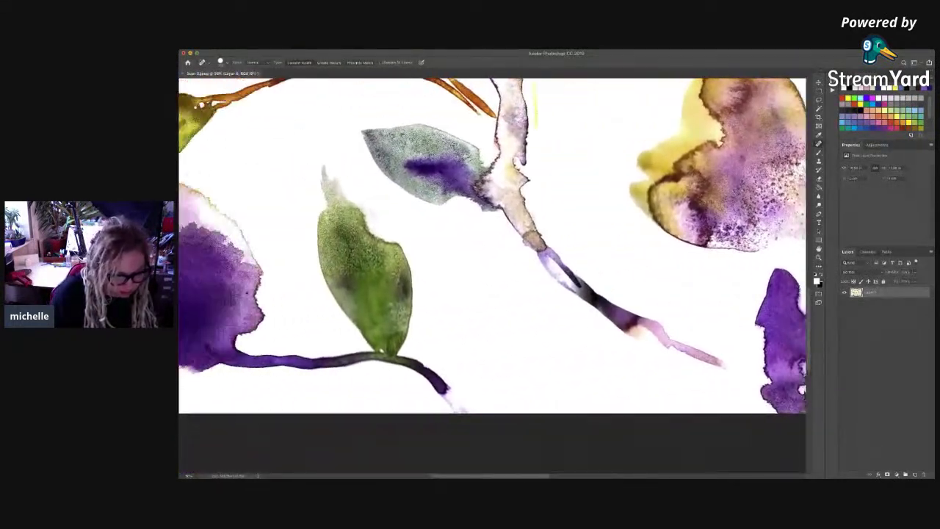
{"action": "scroll", "coordinate": [492, 246], "scroll_direction": "left", "scroll_amount": 3}
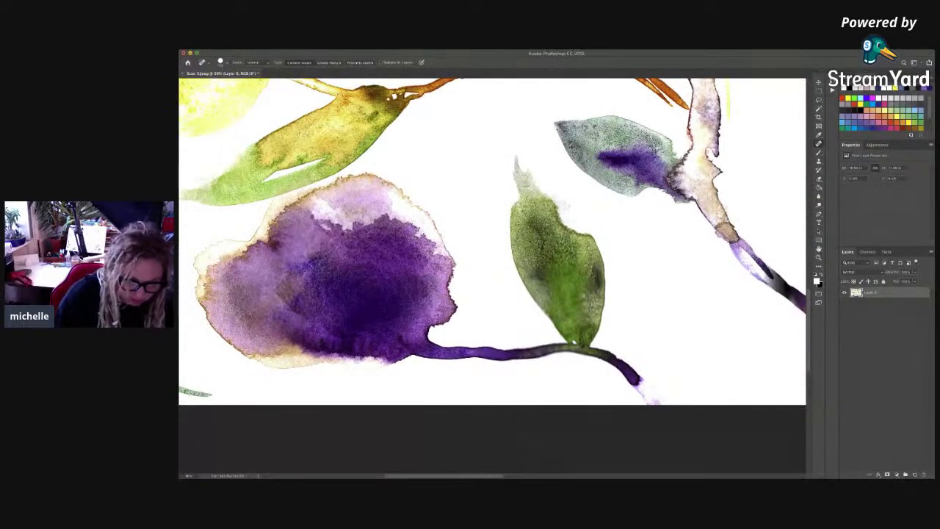
{"action": "scroll", "coordinate": [492, 243], "scroll_direction": "left", "scroll_amount": 7}
{"action": "scroll", "coordinate": [492, 242], "scroll_direction": "up", "scroll_amount": 2}
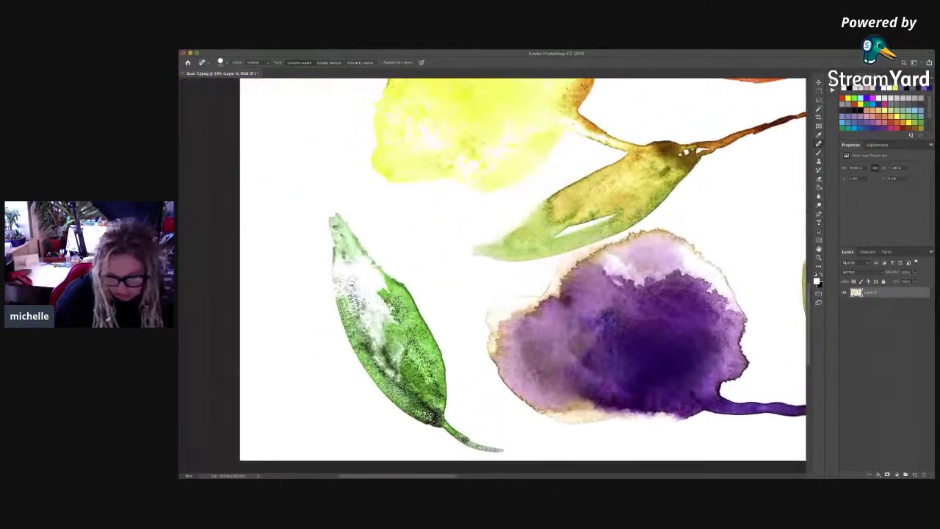
{"action": "scroll", "coordinate": [492, 242], "scroll_direction": "up", "scroll_amount": 5}
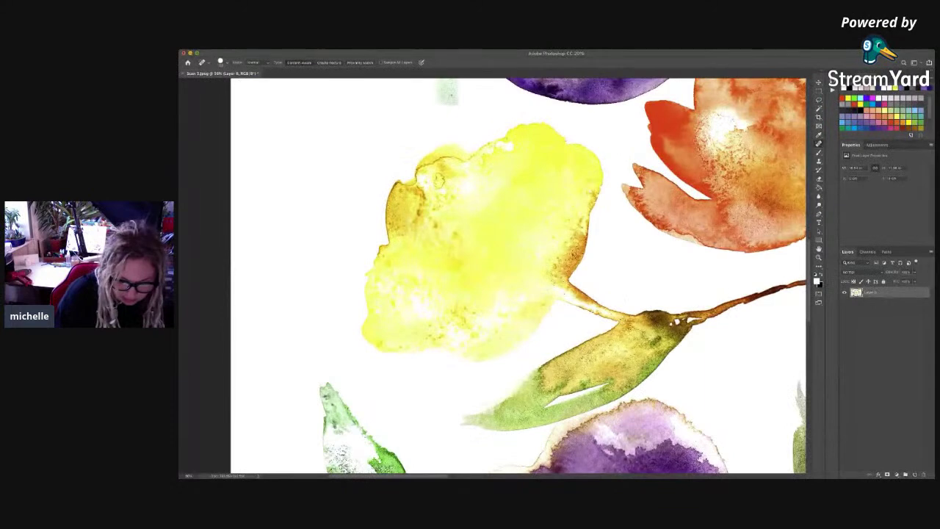
{"action": "scroll", "coordinate": [379, 235], "scroll_direction": "up", "scroll_amount": 4}
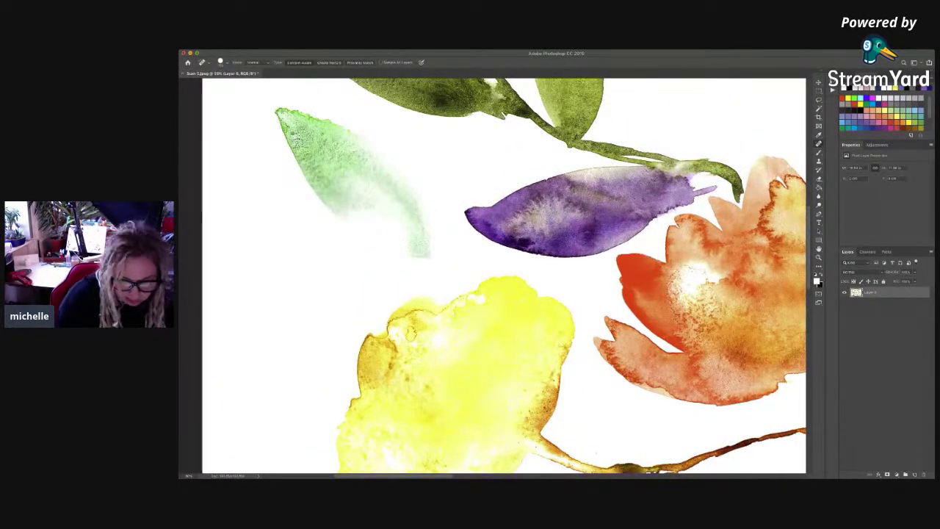
Step: Spot-heal the blemishes on the large pale flower, above its purple base and on its whitish upper petals
{"action": "scroll", "coordinate": [492, 276], "scroll_direction": "up", "scroll_amount": 6}
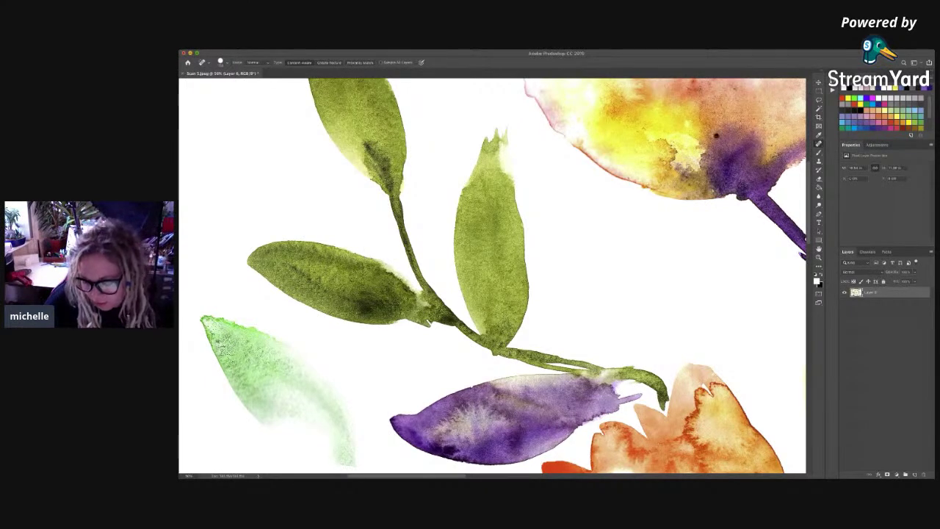
{"action": "scroll", "coordinate": [716, 186], "scroll_direction": "up", "scroll_amount": 3}
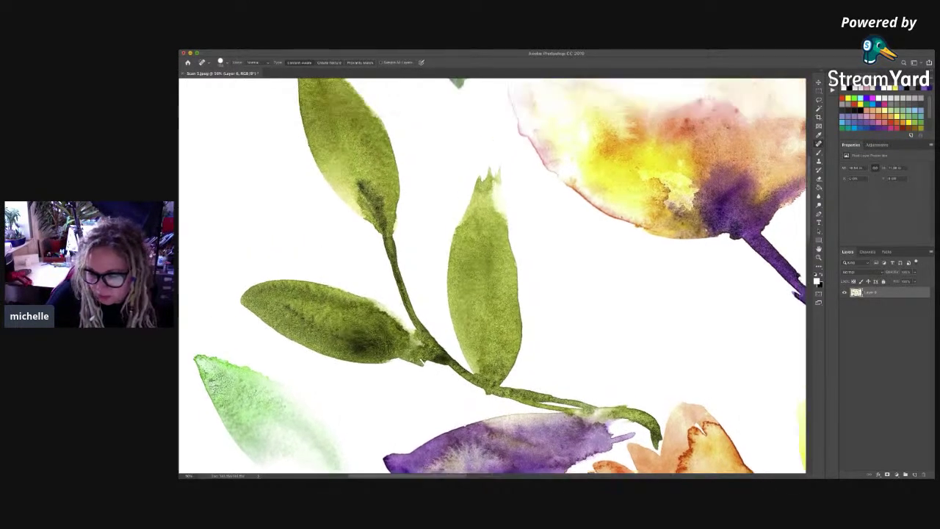
{"action": "left_click", "coordinate": [717, 186]}
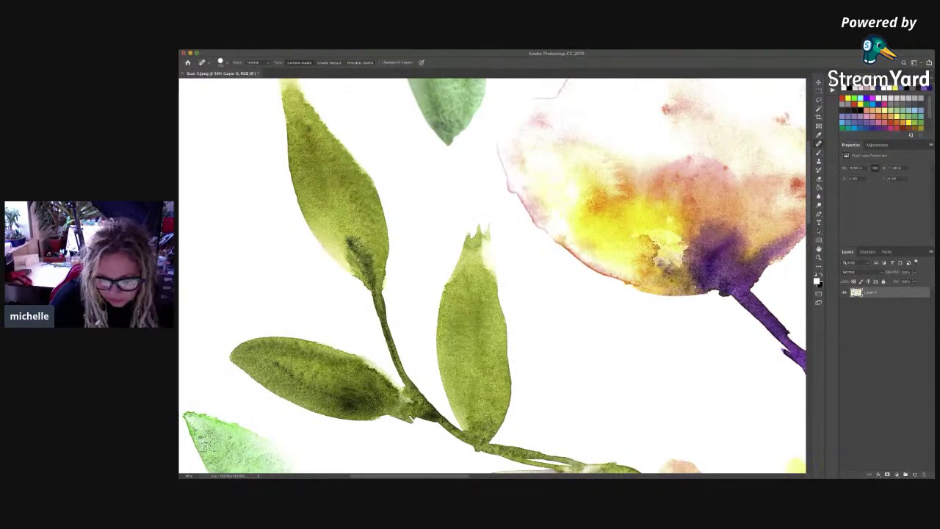
{"action": "scroll", "coordinate": [492, 276], "scroll_direction": "up", "scroll_amount": 3}
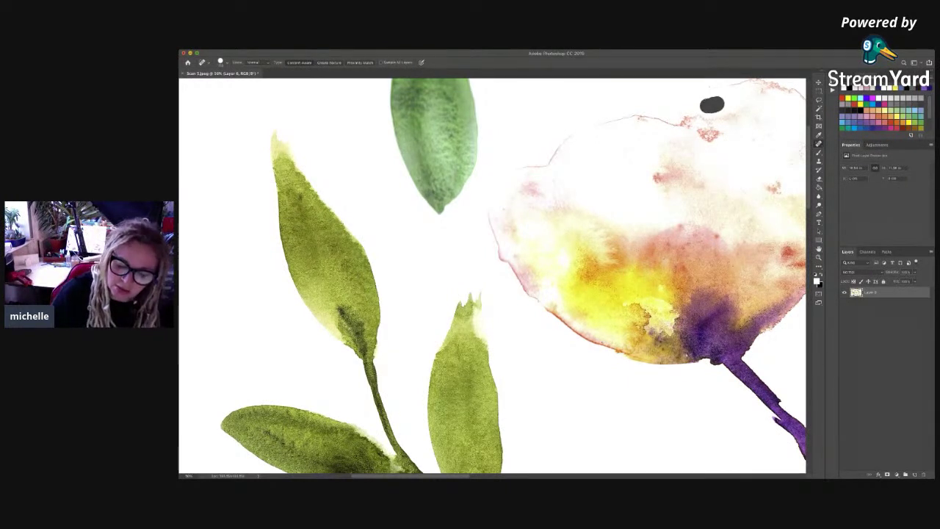
{"action": "scroll", "coordinate": [492, 275], "scroll_direction": "up", "scroll_amount": 5}
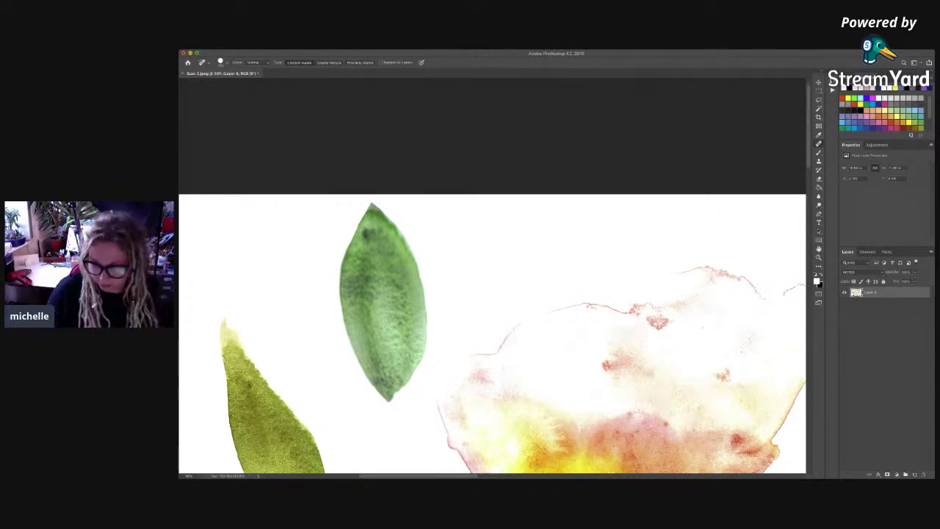
{"action": "scroll", "coordinate": [492, 330], "scroll_direction": "down", "scroll_amount": 8}
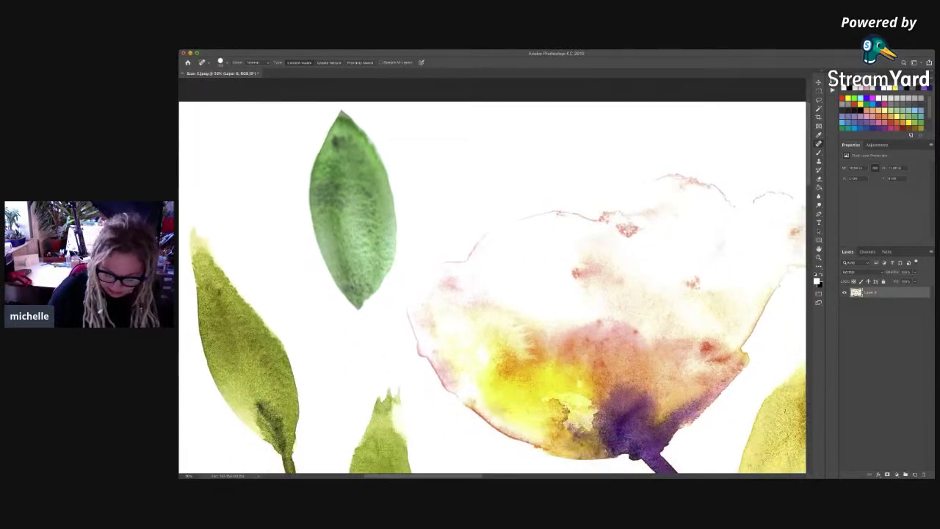
Step: Spot-heal the small specks across the coloured lower petals of the large pale flower
{"action": "scroll", "coordinate": [492, 276], "scroll_direction": "down", "scroll_amount": 1}
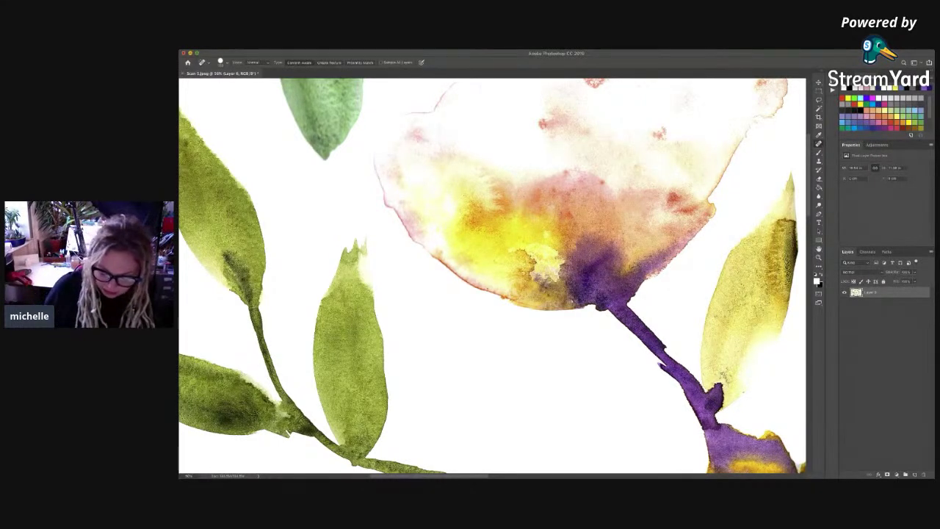
{"action": "scroll", "coordinate": [509, 213], "scroll_direction": "down", "scroll_amount": 1}
{"action": "left_click", "coordinate": [509, 205]}
{"action": "left_click", "coordinate": [591, 224]}
{"action": "left_click", "coordinate": [604, 214]}
{"action": "scroll", "coordinate": [493, 275], "scroll_direction": "right", "scroll_amount": 5}
{"action": "scroll", "coordinate": [492, 276], "scroll_direction": "up", "scroll_amount": 3}
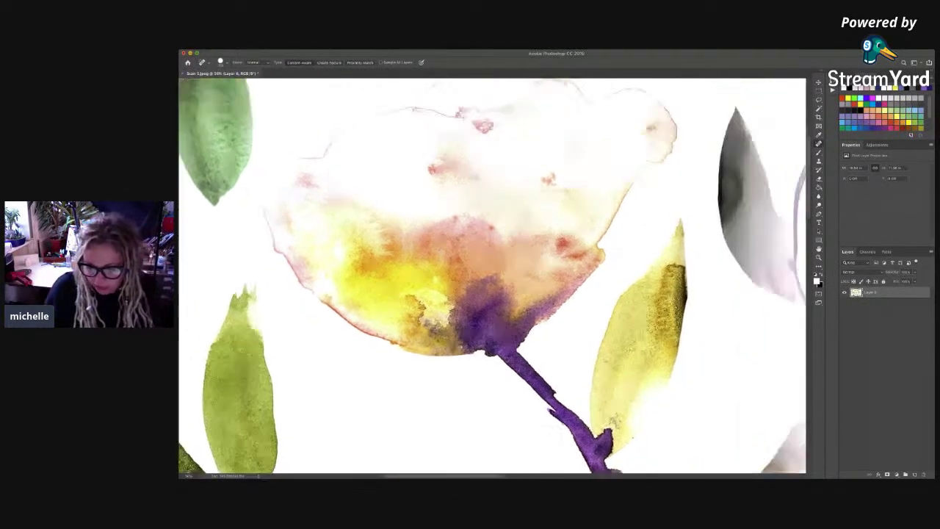
Step: Spot-heal the blemishes on the dark grey leaf and the speck near its thin lilac stem
{"action": "scroll", "coordinate": [492, 276], "scroll_direction": "right", "scroll_amount": 4}
{"action": "scroll", "coordinate": [492, 275], "scroll_direction": "up", "scroll_amount": 2}
{"action": "left_click_drag", "start_coordinate": [605, 174], "coordinate": [620, 213]}
{"action": "scroll", "coordinate": [492, 276], "scroll_direction": "down", "scroll_amount": 2}
{"action": "scroll", "coordinate": [493, 275], "scroll_direction": "right", "scroll_amount": 1}
{"action": "left_click", "coordinate": [700, 298]}
{"action": "scroll", "coordinate": [493, 276], "scroll_direction": "down", "scroll_amount": 8}
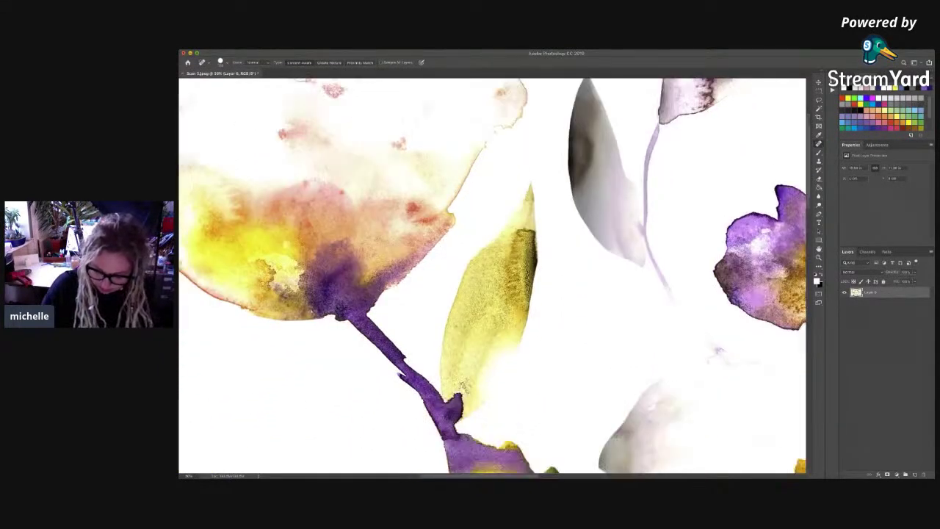
Step: Examine the yellow flower across the spine and the whole spread to judge the cleanup
{"action": "scroll", "coordinate": [492, 275], "scroll_direction": "left", "scroll_amount": 1}
{"action": "scroll", "coordinate": [492, 276], "scroll_direction": "down", "scroll_amount": 4}
{"action": "scroll", "coordinate": [492, 275], "scroll_direction": "left", "scroll_amount": 2}
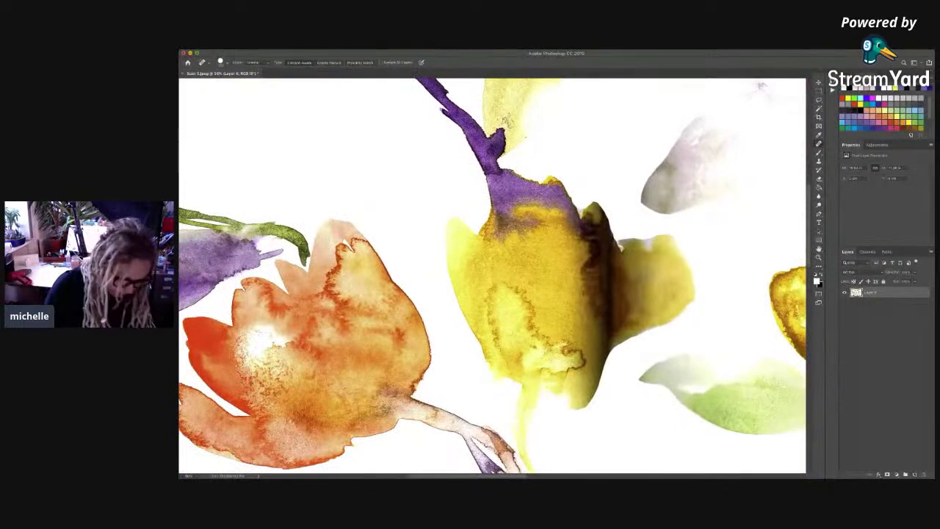
{"action": "key", "text": "b"}
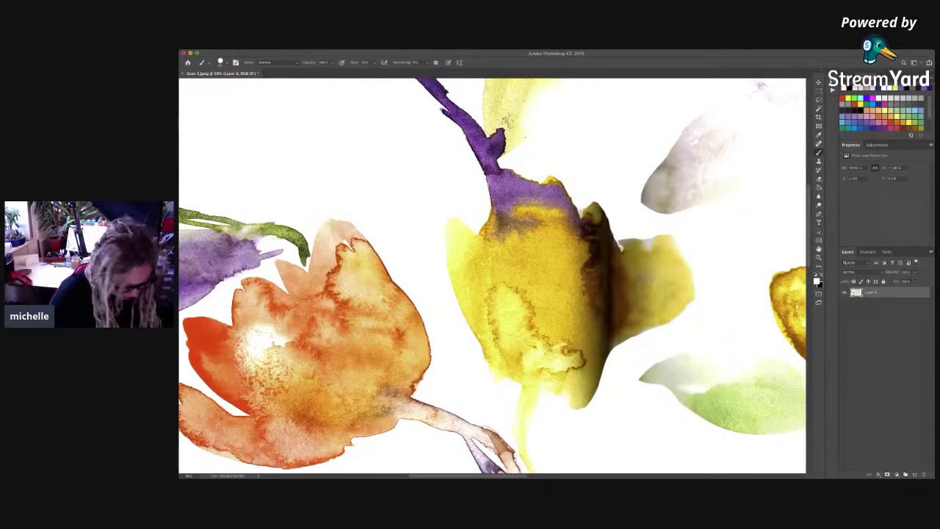
{"action": "key", "text": "super+minus"}
{"action": "key", "text": "super+minus"}
{"action": "key", "text": "super+minus"}
{"action": "key", "text": "super+minus"}
{"action": "key", "text": "super+minus"}
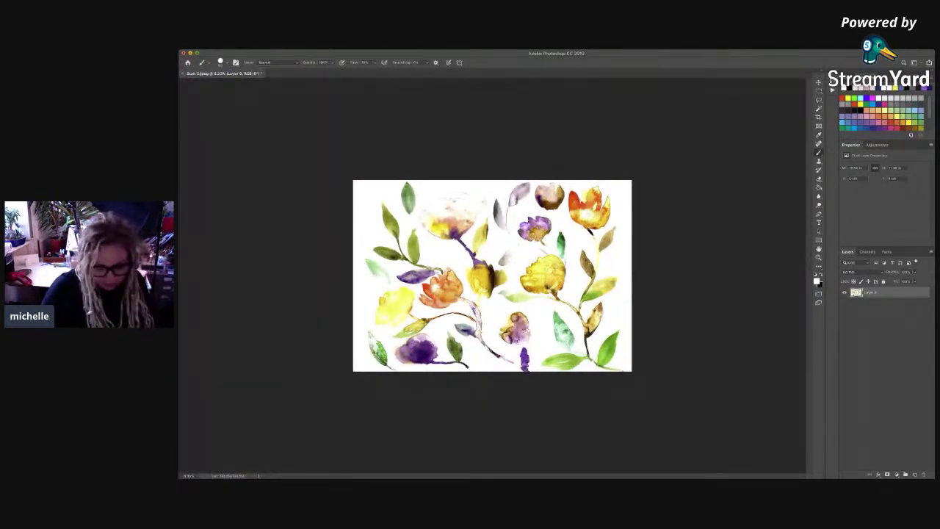
{"action": "key", "text": "super+plus"}
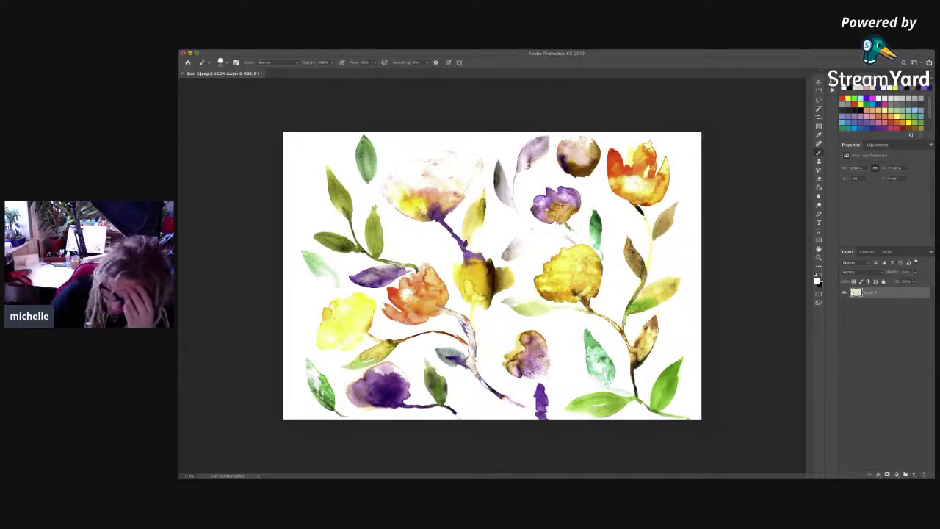
Step: Select all of the white background around the motifs with the Magic Wand
{"action": "key", "text": "m"}
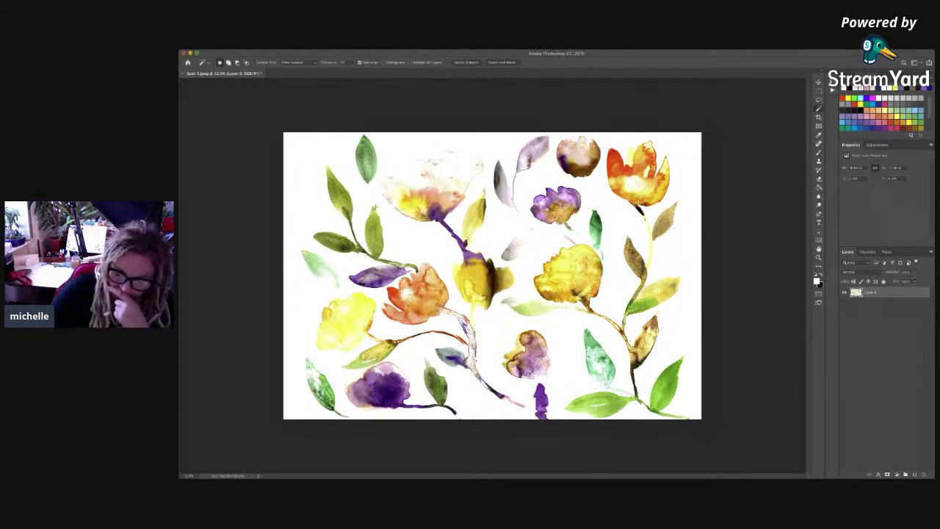
{"action": "left_click", "coordinate": [500, 323]}
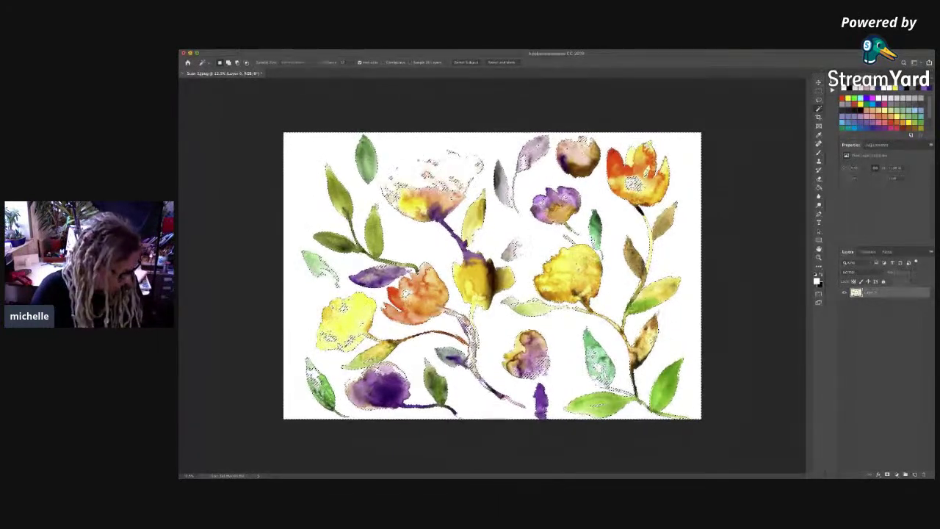
{"action": "key", "text": "super+plus"}
{"action": "key", "text": "super+plus"}
{"action": "key", "text": "super+plus"}
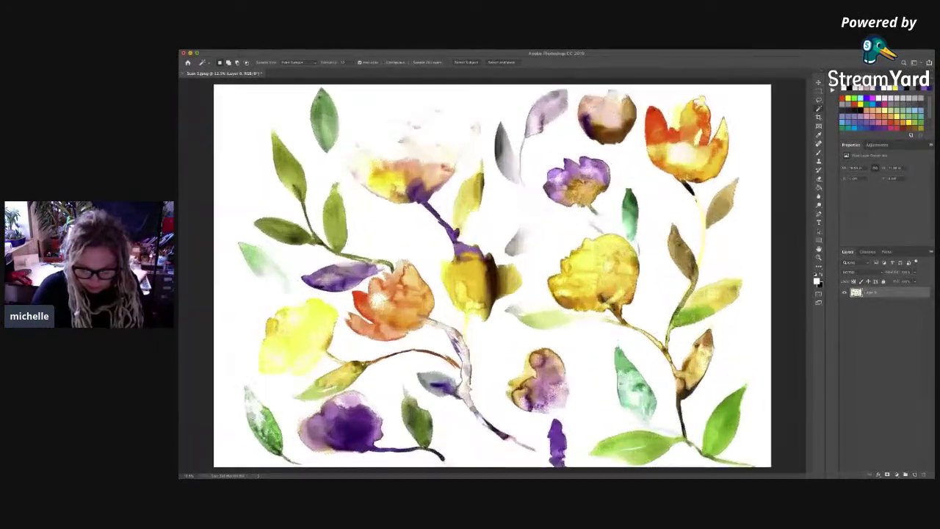
{"action": "key", "text": "super+plus"}
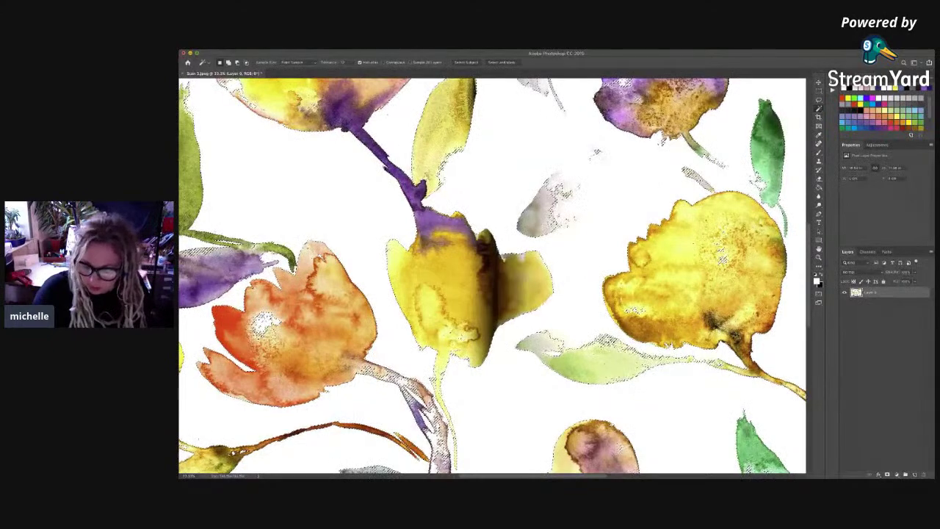
Step: Use the Lasso to subtract the large yellow flower's interior, the purple flower's faint stem, and the grey and pale green leaves from the selection
{"action": "scroll", "coordinate": [492, 275], "scroll_direction": "right", "scroll_amount": 5}
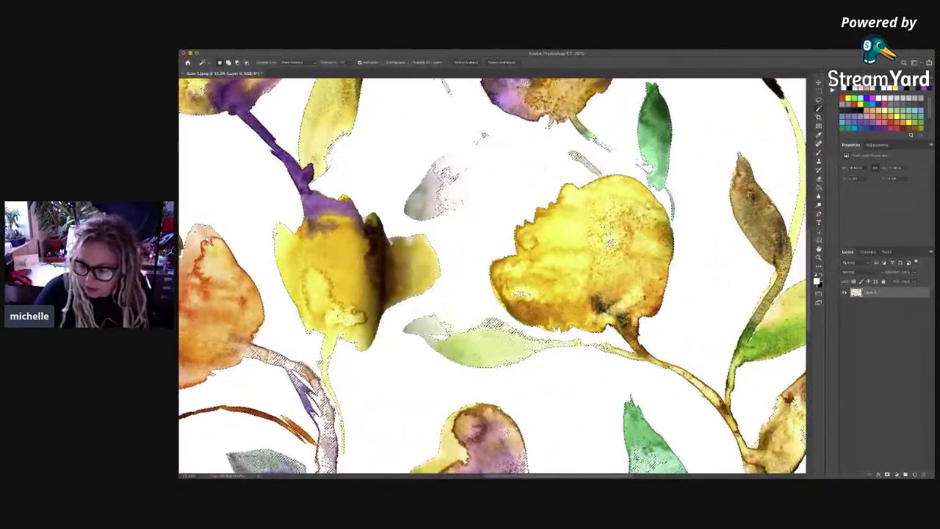
{"action": "key", "text": "l"}
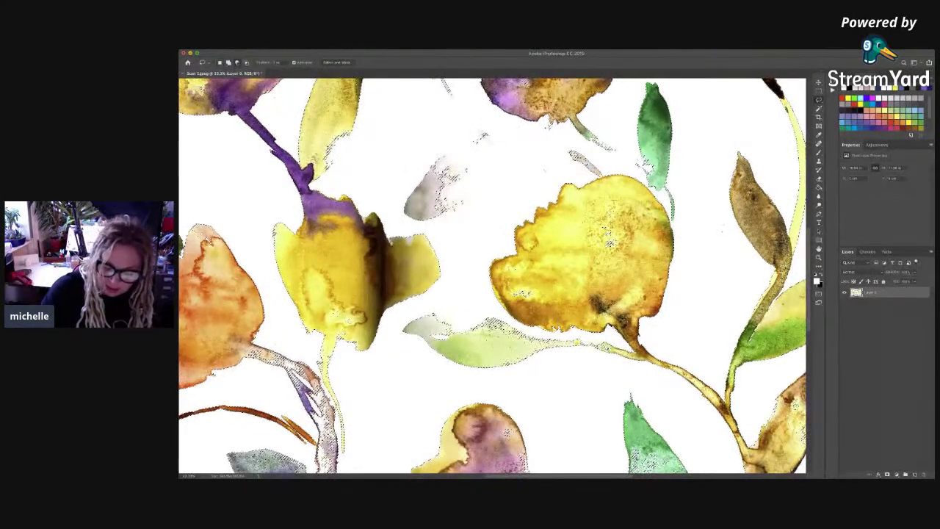
{"action": "key", "text": "ctrl+z"}
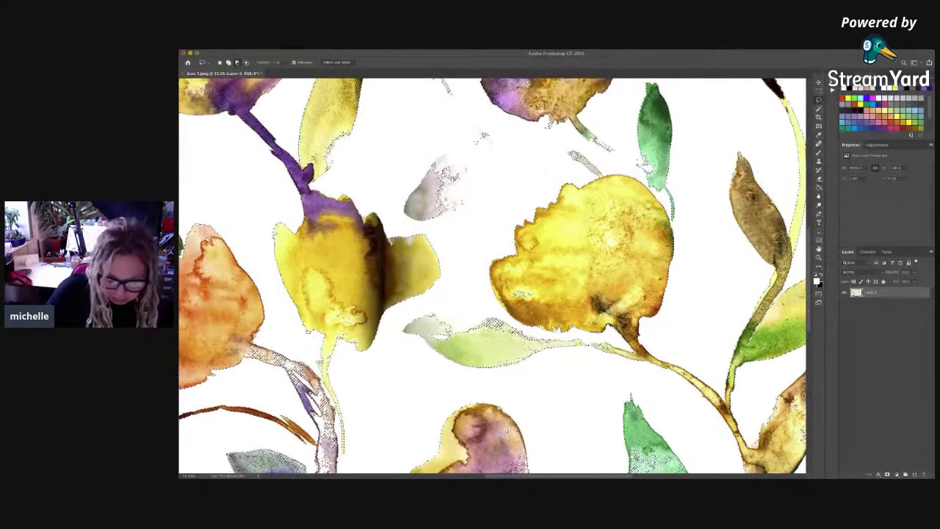
{"action": "key", "text": "ctrl+z"}
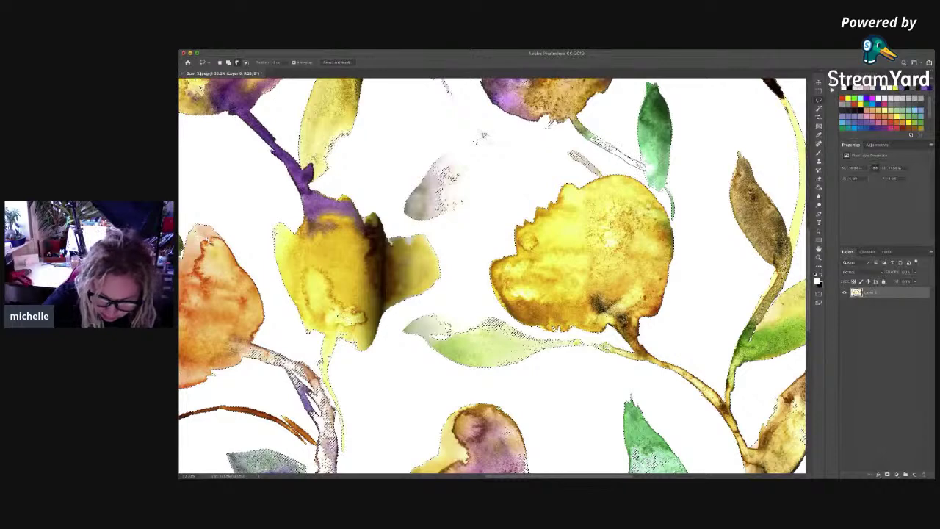
{"action": "mouse_move", "coordinate": [576, 156]}
{"action": "left_mouse_down"}
{"action": "mouse_move", "coordinate": [479, 134]}
{"action": "mouse_move", "coordinate": [424, 172]}
{"action": "mouse_move", "coordinate": [407, 217]}
{"action": "mouse_move", "coordinate": [424, 219]}
{"action": "mouse_move", "coordinate": [495, 178]}
{"action": "mouse_move", "coordinate": [510, 156]}
{"action": "mouse_move", "coordinate": [577, 156]}
{"action": "left_mouse_up"}
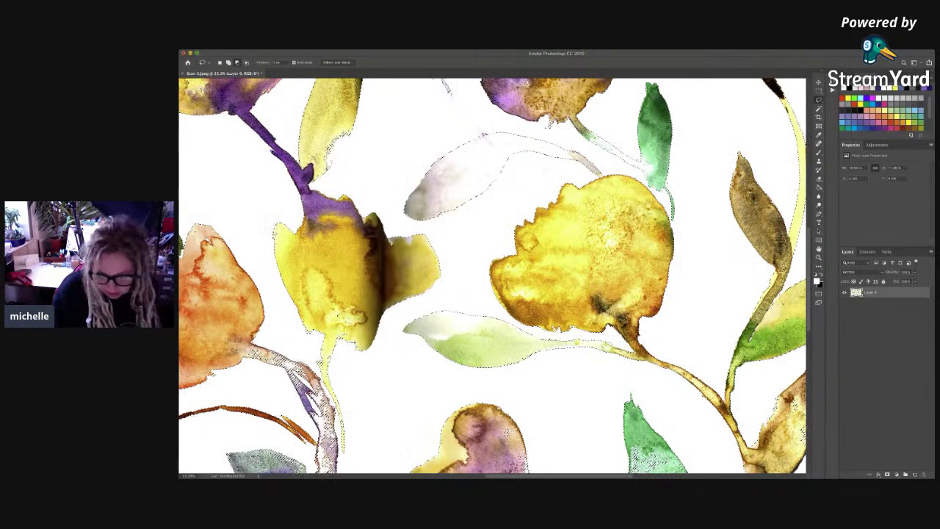
Step: Subtract the mauve flower, its faint stem and the mint-green leaf's interior from the background selection with the Lasso
{"action": "mouse_move", "coordinate": [651, 360]}
{"action": "left_mouse_down"}
{"action": "mouse_move", "coordinate": [753, 337]}
{"action": "mouse_move", "coordinate": [640, 367]}
{"action": "left_mouse_up"}
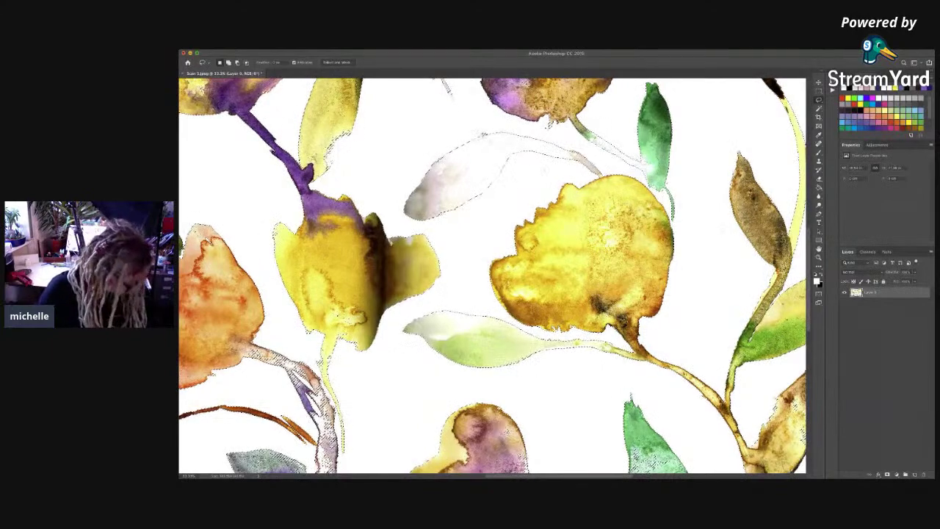
{"action": "key", "text": "super+d"}
{"action": "scroll", "coordinate": [492, 275], "scroll_direction": "down", "scroll_amount": 5}
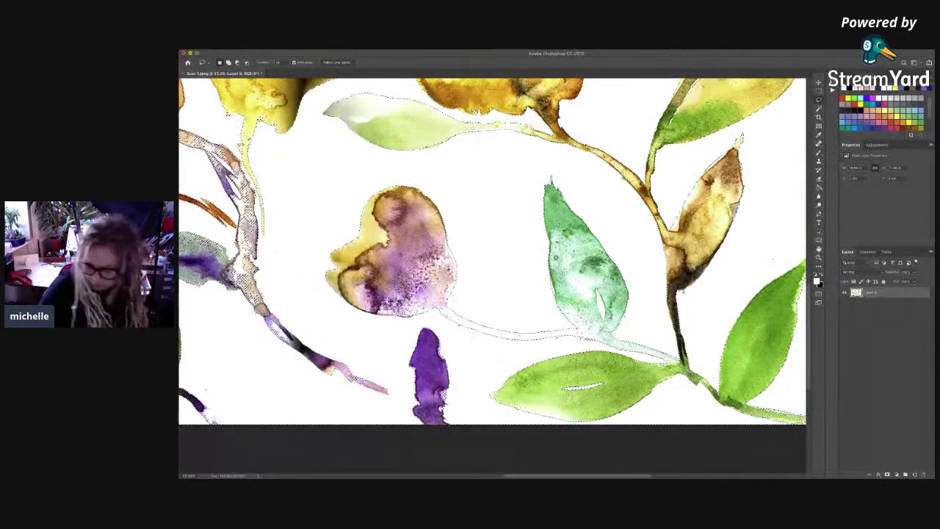
Step: Subtract the orange and yellow tulip's pale centre and light inner petal area from the background selection with the Lasso
{"action": "scroll", "coordinate": [492, 272], "scroll_direction": "up", "scroll_amount": 3}
{"action": "scroll", "coordinate": [493, 272], "scroll_direction": "right", "scroll_amount": 4}
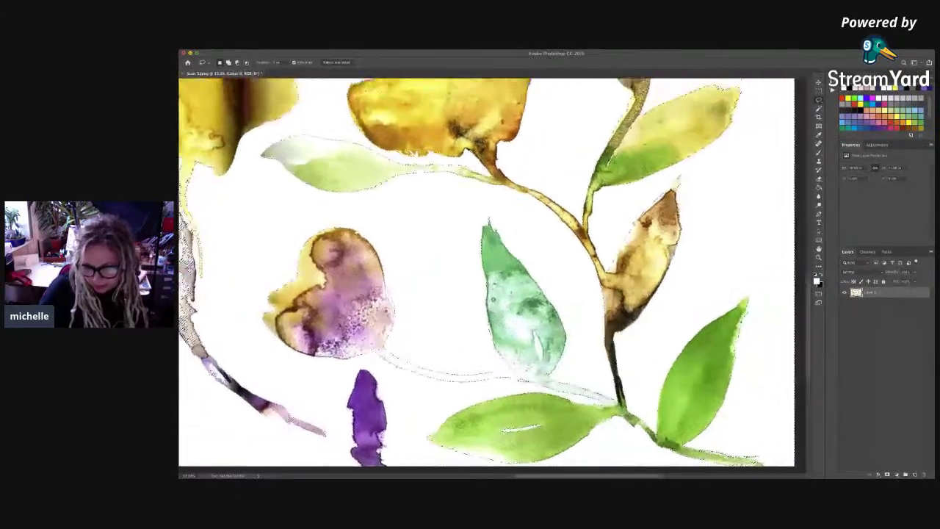
{"action": "scroll", "coordinate": [486, 272], "scroll_direction": "up", "scroll_amount": 5}
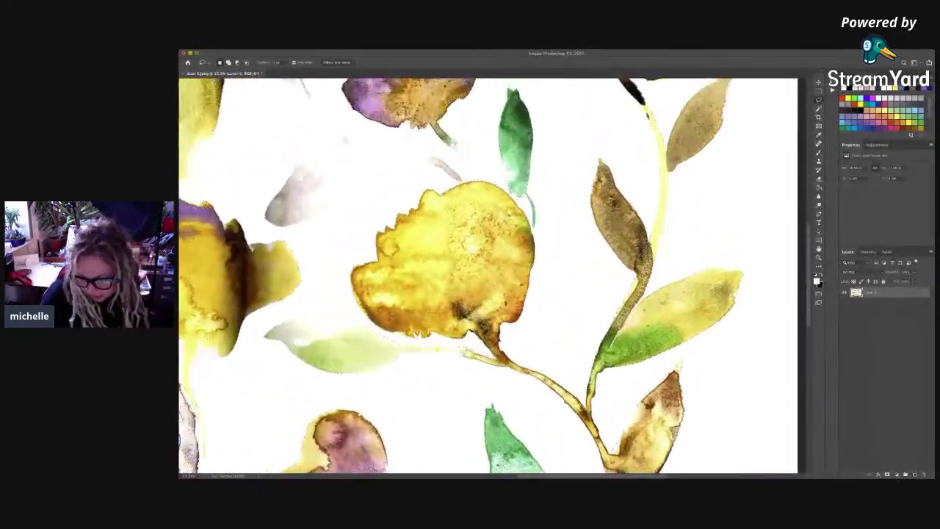
{"action": "scroll", "coordinate": [487, 272], "scroll_direction": "up", "scroll_amount": 2}
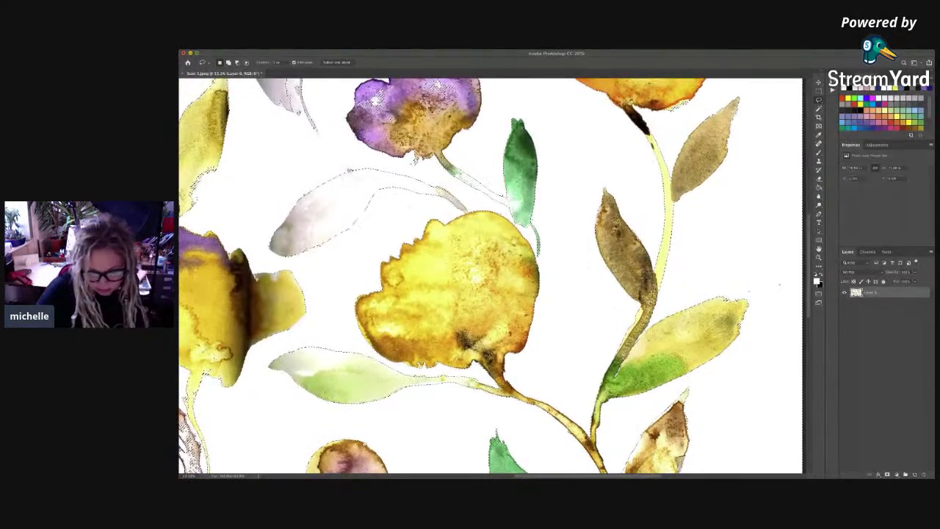
{"action": "scroll", "coordinate": [491, 276], "scroll_direction": "up", "scroll_amount": 5}
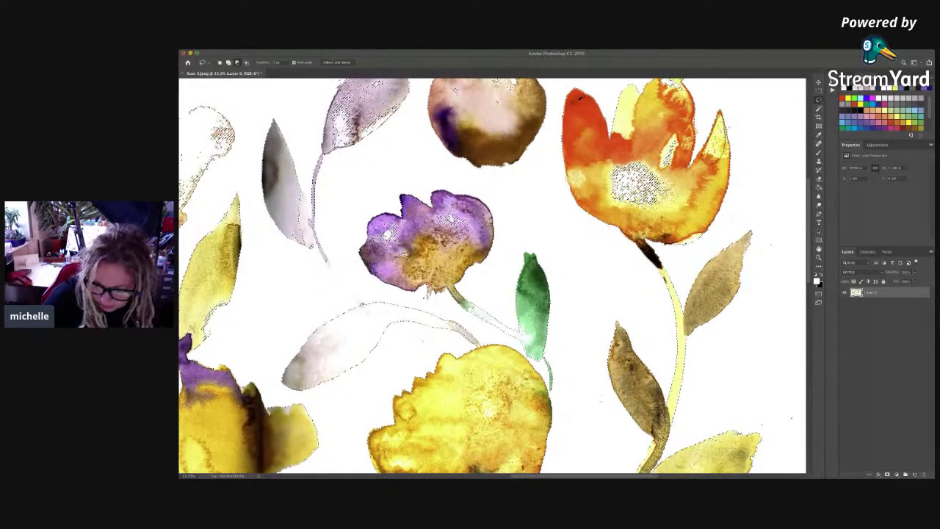
{"action": "left_click_drag", "start_coordinate": [706, 157], "coordinate": [704, 151]}
{"action": "left_click_drag", "start_coordinate": [676, 133], "coordinate": [654, 177]}
{"action": "left_click_drag", "start_coordinate": [682, 139], "coordinate": [675, 130]}
{"action": "mouse_move", "coordinate": [659, 151]}
{"action": "left_mouse_down"}
{"action": "mouse_move", "coordinate": [600, 160]}
{"action": "mouse_move", "coordinate": [684, 204]}
{"action": "mouse_move", "coordinate": [659, 152]}
{"action": "left_mouse_up"}
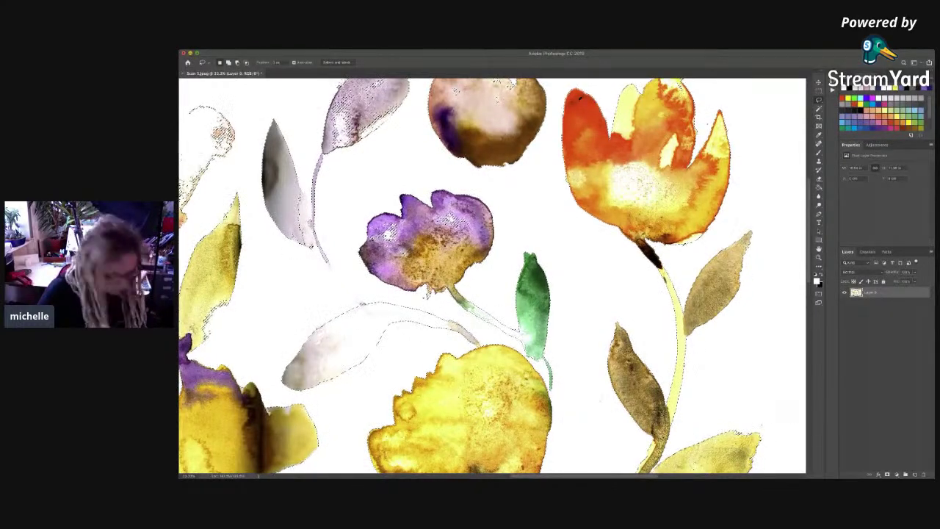
Step: Subtract the interiors of the brown round flower, lilac leaf and small purple flower, plus the faint grey stem, from the selection
{"action": "scroll", "coordinate": [492, 276], "scroll_direction": "up", "scroll_amount": 3}
{"action": "scroll", "coordinate": [493, 290], "scroll_direction": "up", "scroll_amount": 1}
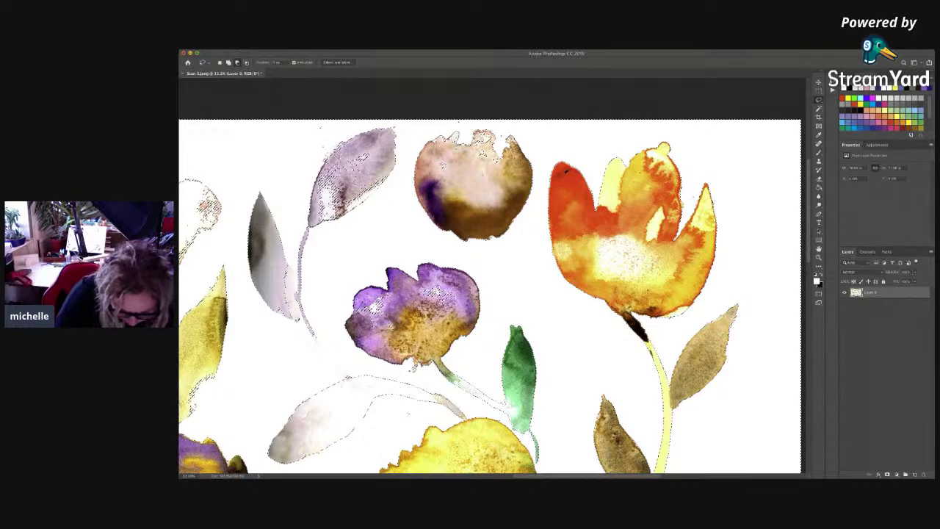
{"action": "mouse_move", "coordinate": [449, 187]}
{"action": "left_mouse_down"}
{"action": "mouse_move", "coordinate": [517, 159]}
{"action": "mouse_move", "coordinate": [441, 139]}
{"action": "left_mouse_up"}
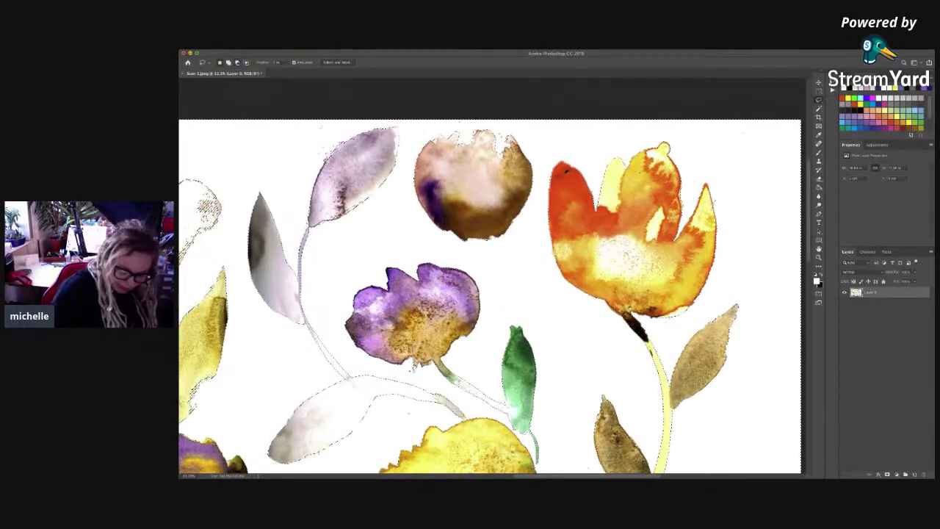
Step: Subtract the orange flower's white centre and its pale branching stem from the background selection
{"action": "scroll", "coordinate": [492, 294], "scroll_direction": "down", "scroll_amount": 1}
{"action": "scroll", "coordinate": [492, 294], "scroll_direction": "down", "scroll_amount": 6}
{"action": "scroll", "coordinate": [492, 294], "scroll_direction": "left", "scroll_amount": 6}
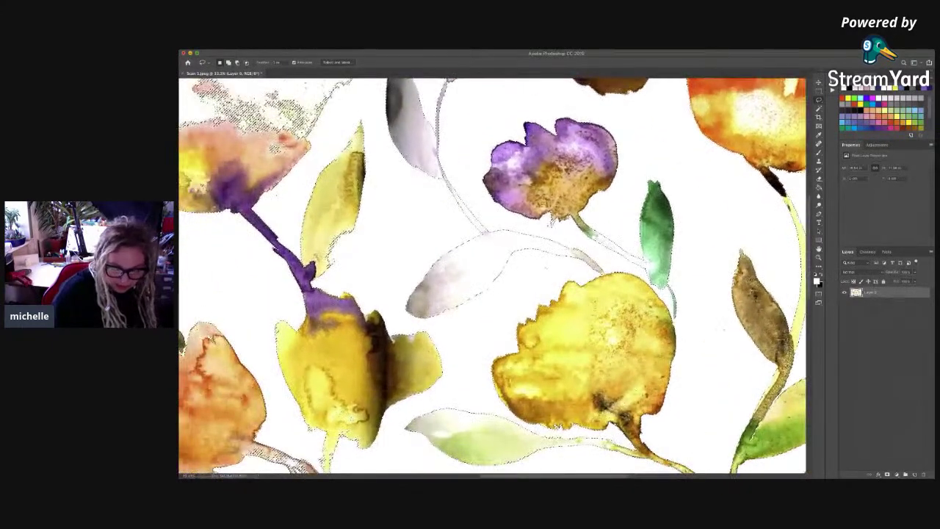
{"action": "scroll", "coordinate": [492, 293], "scroll_direction": "left", "scroll_amount": 8}
{"action": "scroll", "coordinate": [492, 294], "scroll_direction": "down", "scroll_amount": 1}
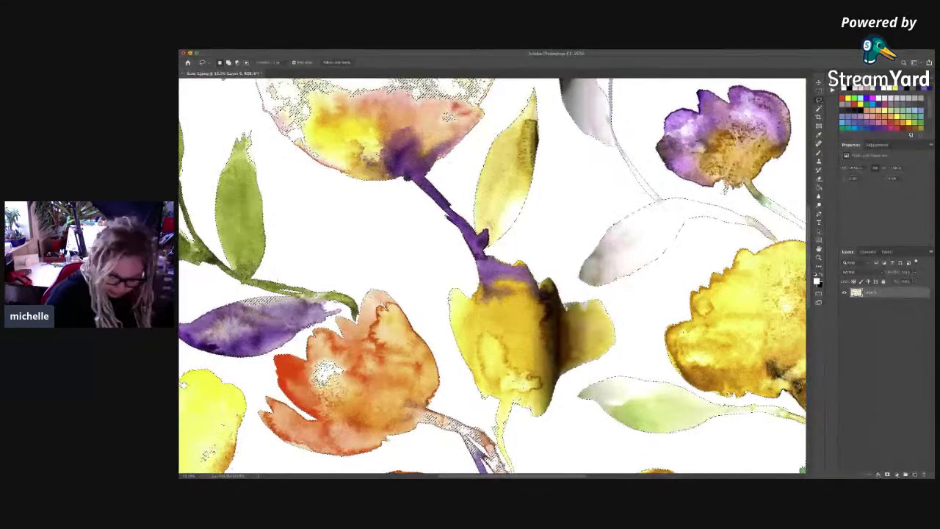
{"action": "scroll", "coordinate": [492, 276], "scroll_direction": "down", "scroll_amount": 5}
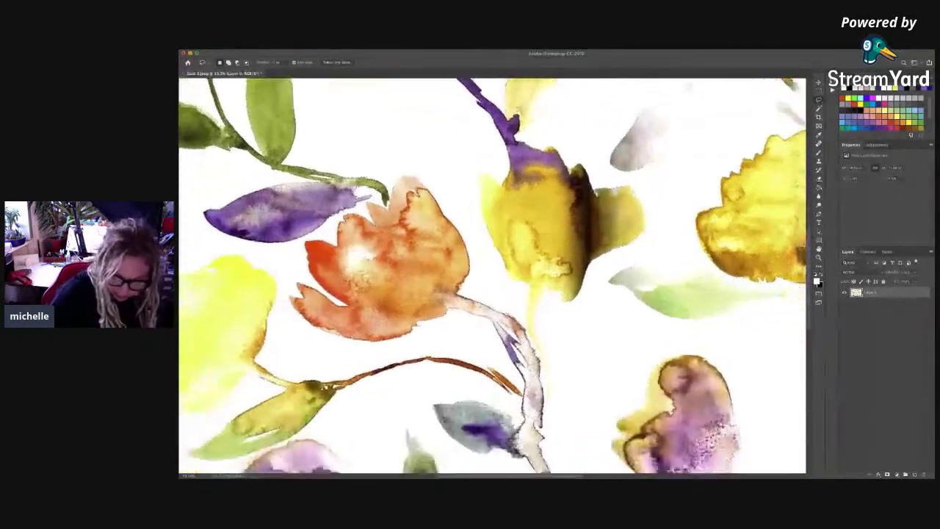
{"action": "scroll", "coordinate": [492, 275], "scroll_direction": "right", "scroll_amount": 1}
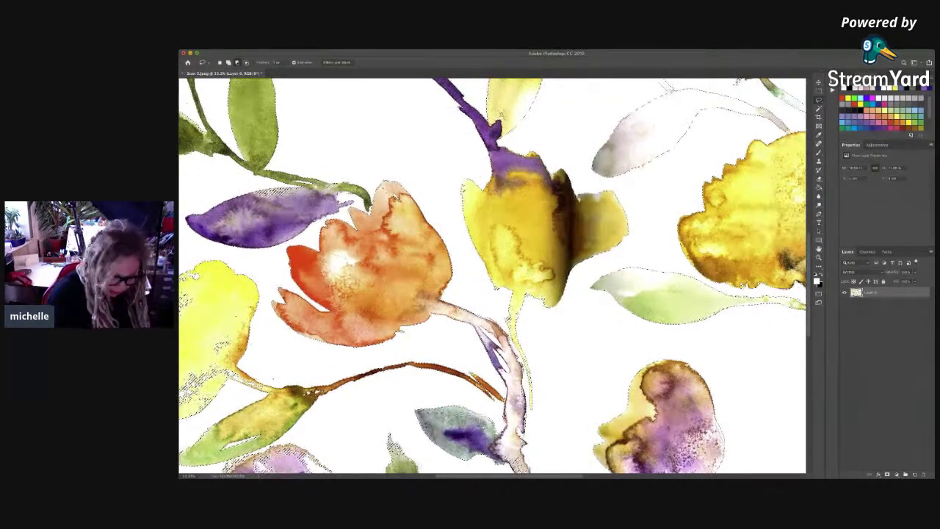
Step: Subtract the large purple flower's pale edges and the adjacent olive leaf's white tip from the background selection
{"action": "scroll", "coordinate": [492, 275], "scroll_direction": "down", "scroll_amount": 5}
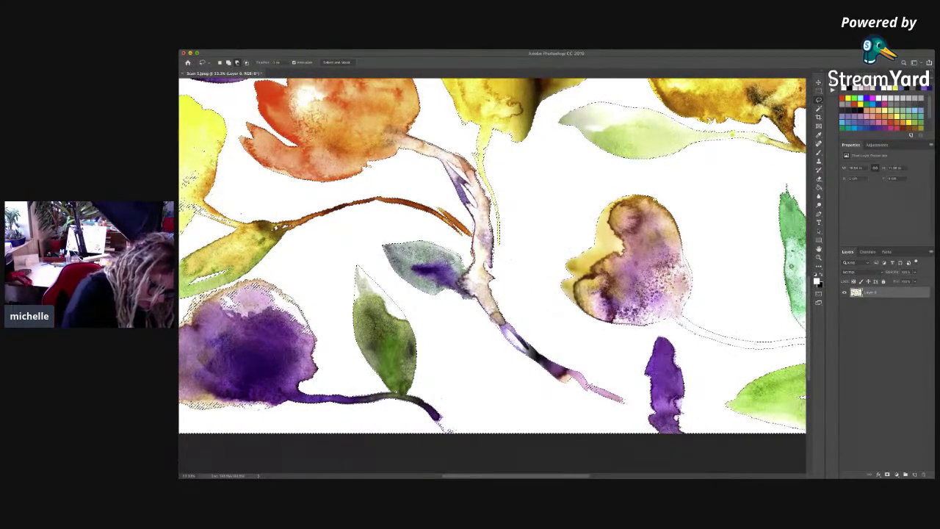
{"action": "mouse_move", "coordinate": [213, 338]}
{"action": "left_mouse_down"}
{"action": "mouse_move", "coordinate": [294, 367]}
{"action": "mouse_move", "coordinate": [194, 333]}
{"action": "left_mouse_up"}
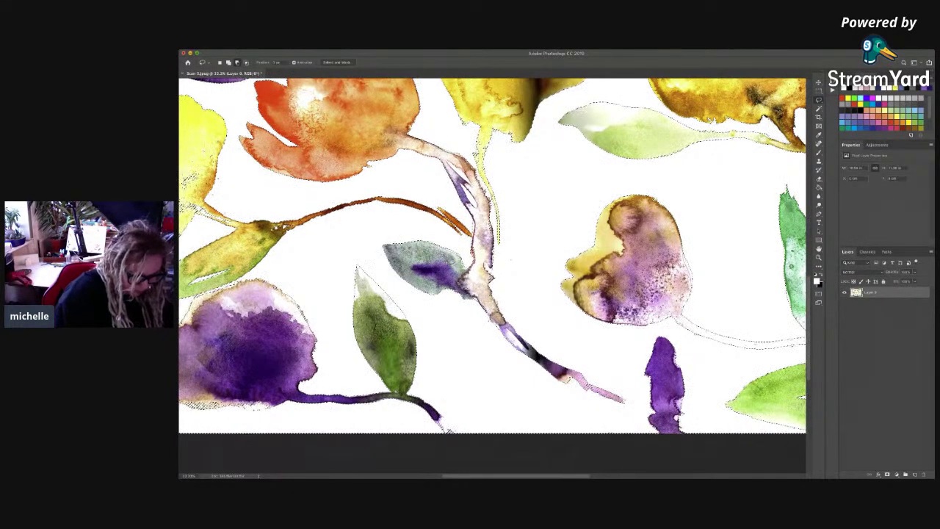
{"action": "left_click_drag", "start_coordinate": [309, 330], "coordinate": [485, 289]}
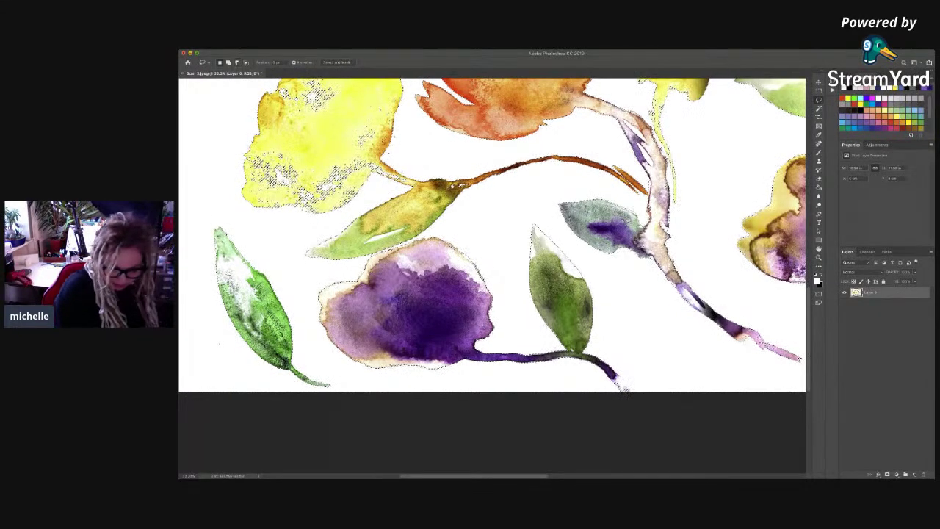
Step: Subtract the bright yellow flower's interior and the pale mint leaf above it from the background selection with the Lasso
{"action": "key", "text": "super+d"}
{"action": "scroll", "coordinate": [492, 235], "scroll_direction": "up", "scroll_amount": 3}
{"action": "scroll", "coordinate": [492, 235], "scroll_direction": "left", "scroll_amount": 3}
{"action": "scroll", "coordinate": [519, 276], "scroll_direction": "up", "scroll_amount": 1}
{"action": "scroll", "coordinate": [518, 275], "scroll_direction": "left", "scroll_amount": 1}
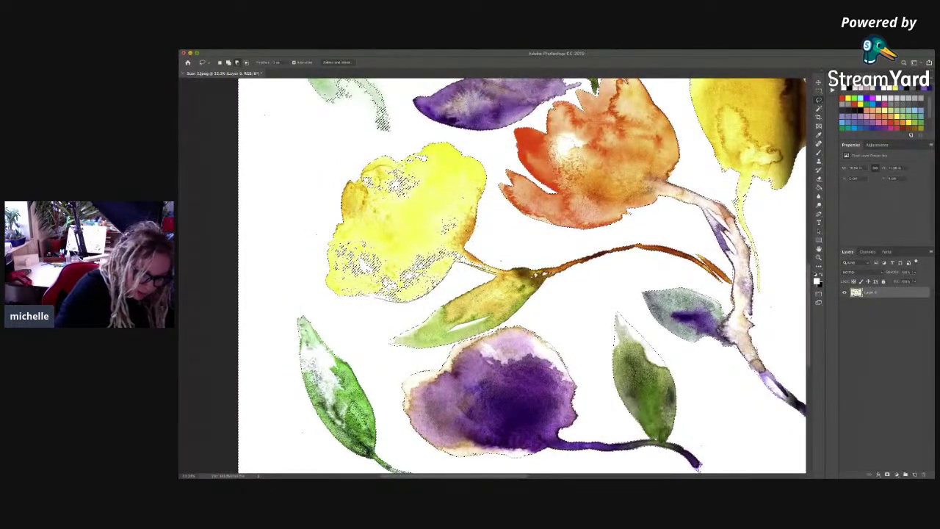
{"action": "mouse_move", "coordinate": [334, 231]}
{"action": "left_mouse_down"}
{"action": "mouse_move", "coordinate": [430, 237]}
{"action": "mouse_move", "coordinate": [401, 302]}
{"action": "mouse_move", "coordinate": [329, 246]}
{"action": "left_mouse_up"}
{"action": "mouse_move", "coordinate": [461, 245]}
{"action": "left_mouse_down"}
{"action": "mouse_move", "coordinate": [483, 180]}
{"action": "mouse_move", "coordinate": [451, 194]}
{"action": "left_mouse_up"}
{"action": "left_click_drag", "start_coordinate": [433, 150], "coordinate": [413, 156]}
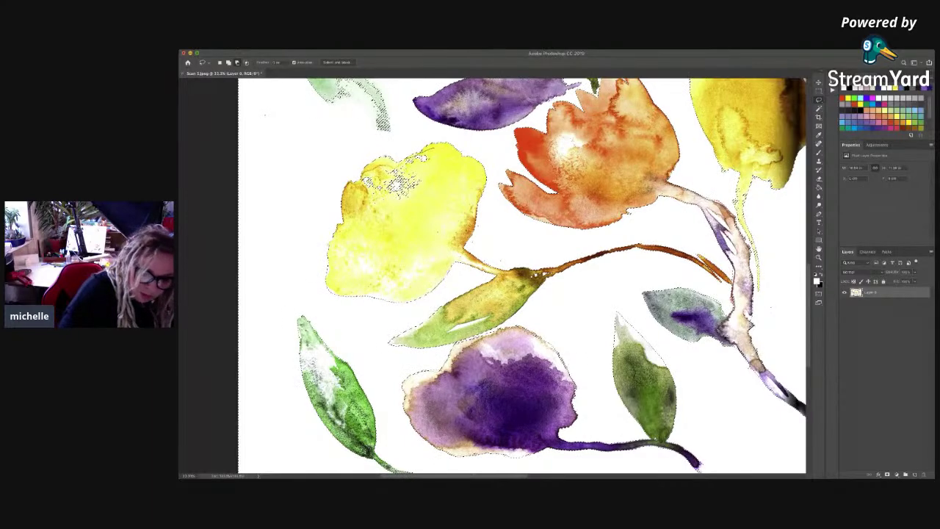
{"action": "mouse_move", "coordinate": [357, 185]}
{"action": "left_mouse_down"}
{"action": "mouse_move", "coordinate": [386, 214]}
{"action": "mouse_move", "coordinate": [438, 216]}
{"action": "mouse_move", "coordinate": [441, 158]}
{"action": "left_mouse_up"}
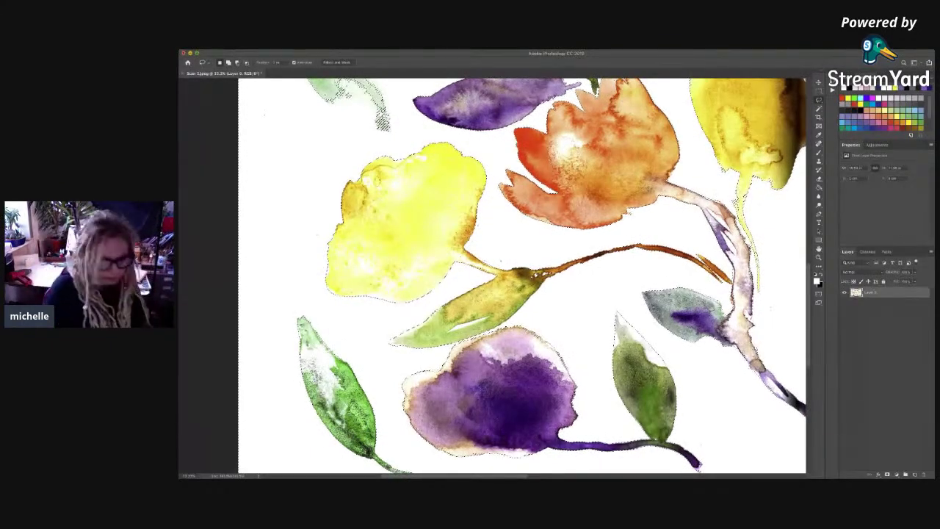
{"action": "scroll", "coordinate": [522, 276], "scroll_direction": "up", "scroll_amount": 4}
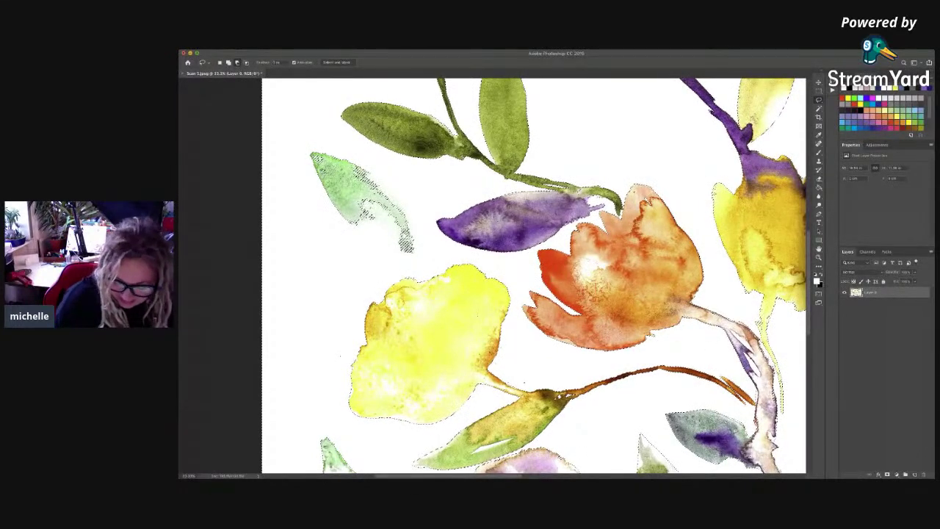
{"action": "mouse_move", "coordinate": [414, 241]}
{"action": "left_mouse_down"}
{"action": "mouse_move", "coordinate": [393, 190]}
{"action": "mouse_move", "coordinate": [342, 160]}
{"action": "mouse_move", "coordinate": [339, 208]}
{"action": "mouse_move", "coordinate": [378, 243]}
{"action": "mouse_move", "coordinate": [414, 250]}
{"action": "left_mouse_up"}
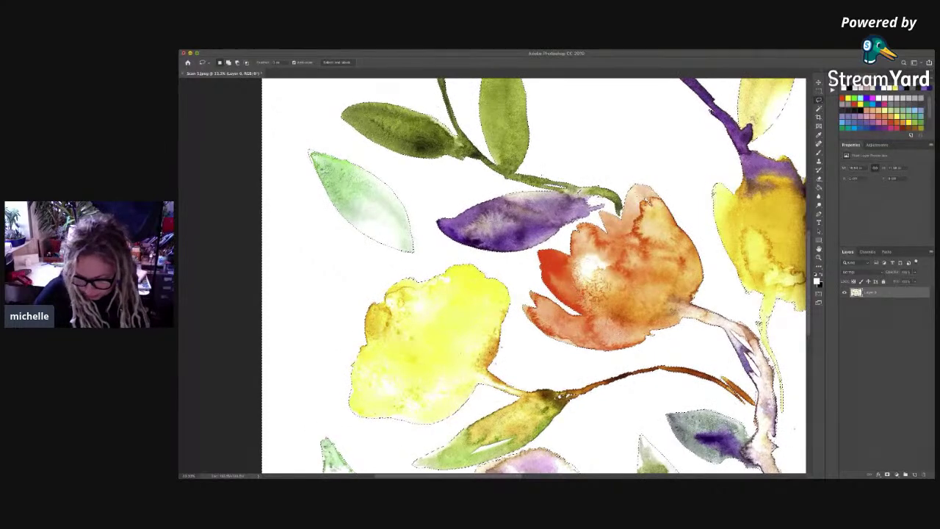
Step: Subtract the large white and peach flower's pale petals from the background selection with the Lasso
{"action": "scroll", "coordinate": [534, 275], "scroll_direction": "up", "scroll_amount": 5}
{"action": "scroll", "coordinate": [537, 276], "scroll_direction": "up", "scroll_amount": 3}
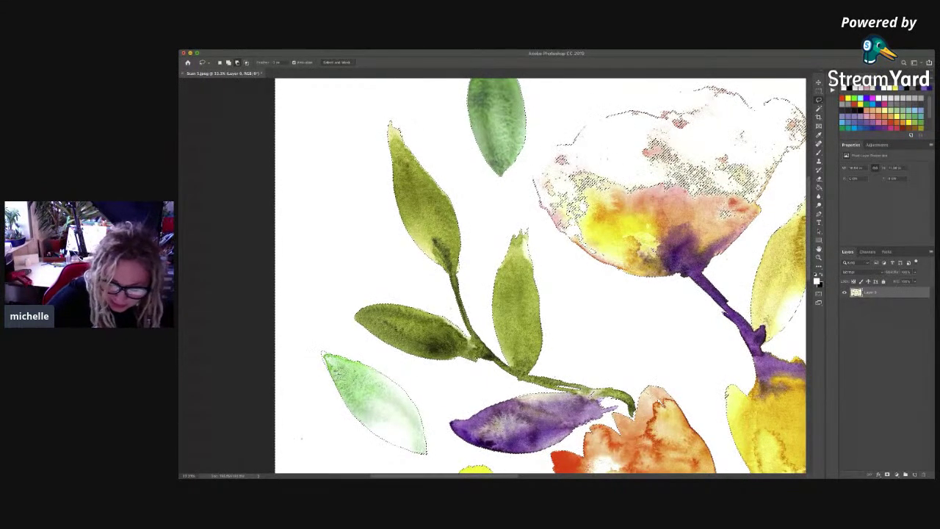
{"action": "mouse_move", "coordinate": [534, 176]}
{"action": "left_mouse_down"}
{"action": "mouse_move", "coordinate": [559, 145]}
{"action": "mouse_move", "coordinate": [611, 156]}
{"action": "mouse_move", "coordinate": [673, 254]}
{"action": "mouse_move", "coordinate": [675, 268]}
{"action": "mouse_move", "coordinate": [568, 321]}
{"action": "left_mouse_up"}
{"action": "key", "text": "super+d"}
{"action": "key", "text": "shift+super+d"}
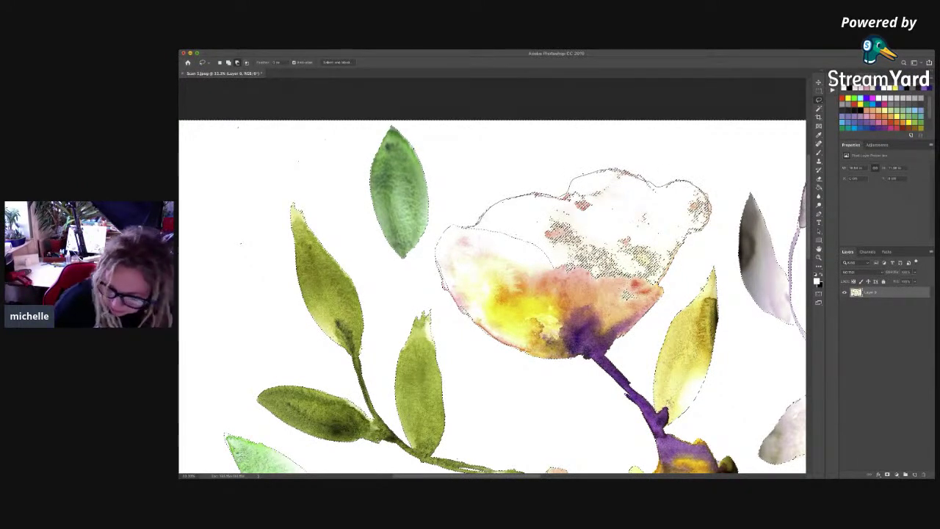
{"action": "mouse_move", "coordinate": [658, 288]}
{"action": "left_mouse_down"}
{"action": "mouse_move", "coordinate": [640, 307]}
{"action": "mouse_move", "coordinate": [476, 229]}
{"action": "left_mouse_up"}
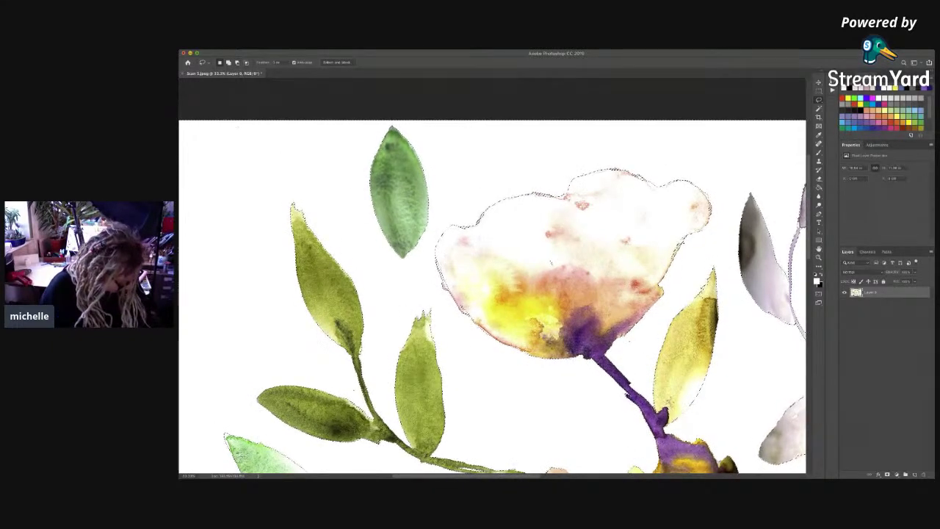
Step: Delete the selected white background across the whole spread, leaving the motifs on transparency
{"action": "key", "text": "super+minus"}
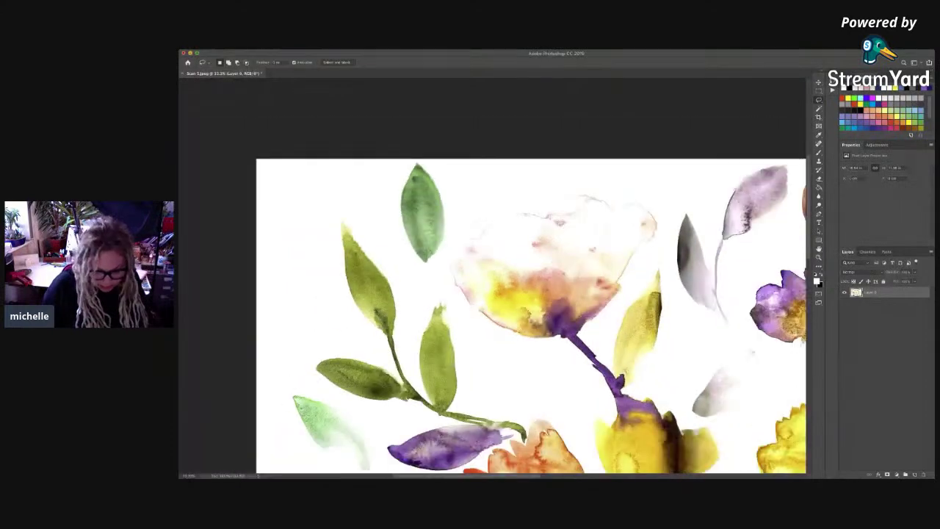
{"action": "key", "text": "super+minus"}
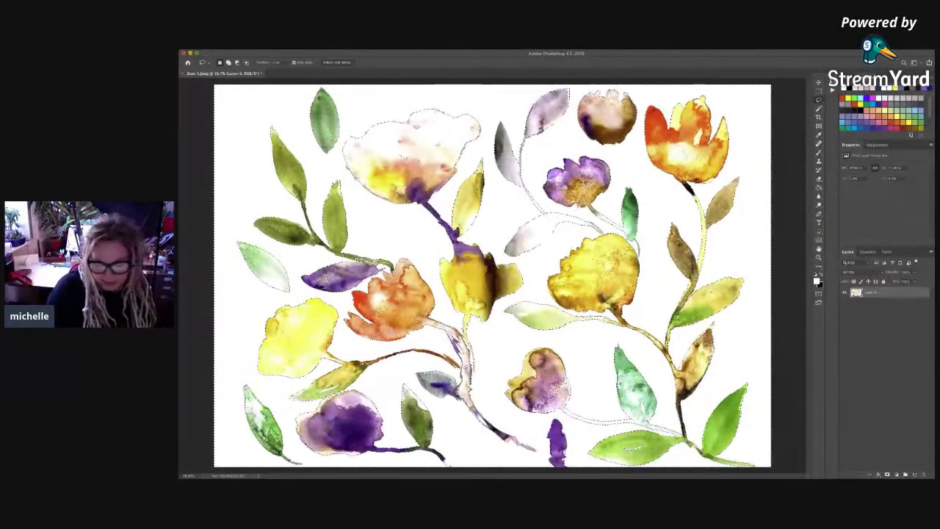
{"action": "key", "text": "Delete"}
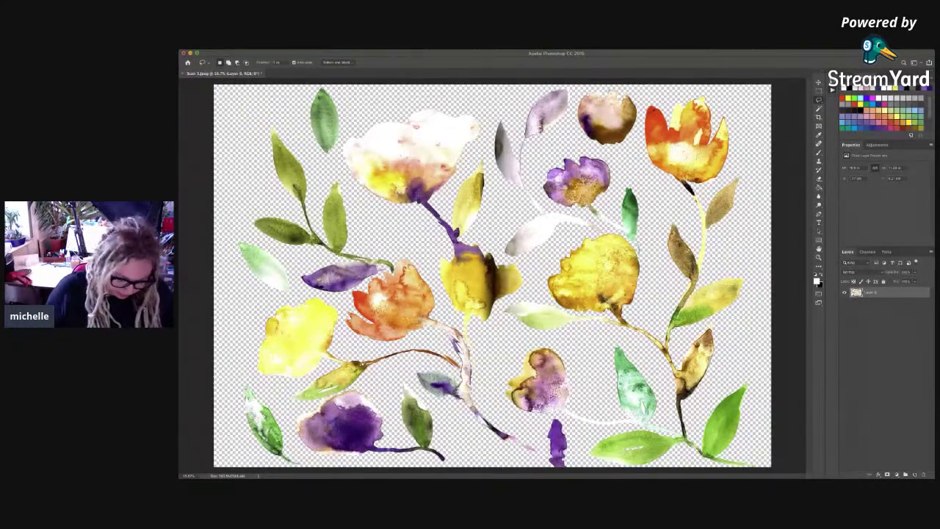
Step: Lasso the large purple flower together with its stem and olive leaf, and put it on its own layer
{"action": "mouse_move", "coordinate": [451, 444]}
{"action": "left_mouse_down"}
{"action": "mouse_move", "coordinate": [434, 393]}
{"action": "mouse_move", "coordinate": [392, 374]}
{"action": "left_mouse_up"}
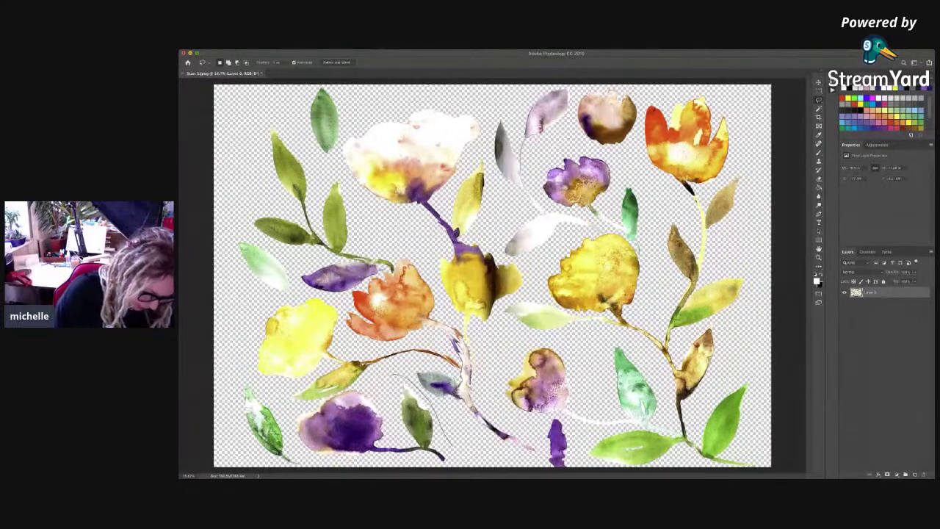
{"action": "mouse_move", "coordinate": [332, 396]}
{"action": "left_mouse_down"}
{"action": "mouse_move", "coordinate": [293, 420]}
{"action": "mouse_move", "coordinate": [328, 460]}
{"action": "mouse_move", "coordinate": [460, 463]}
{"action": "mouse_move", "coordinate": [451, 446]}
{"action": "left_mouse_up"}
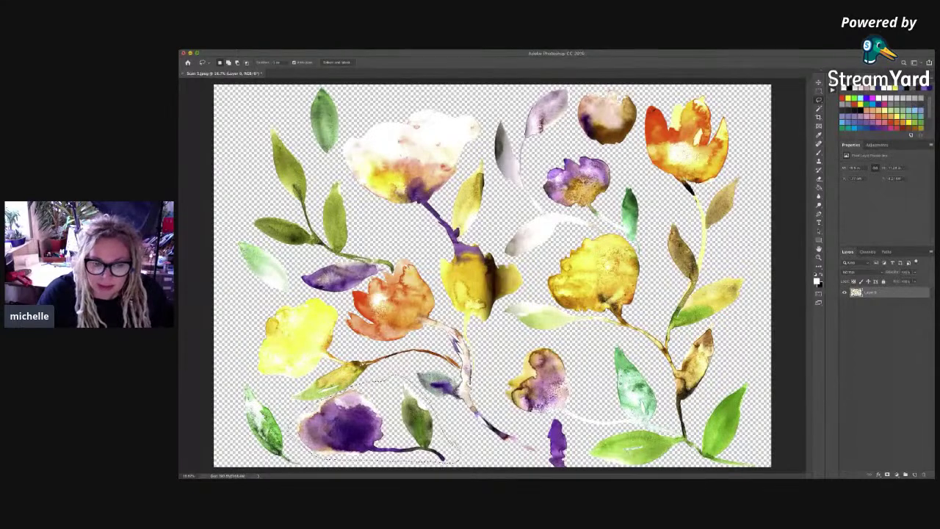
{"action": "key", "text": "ctrl+j"}
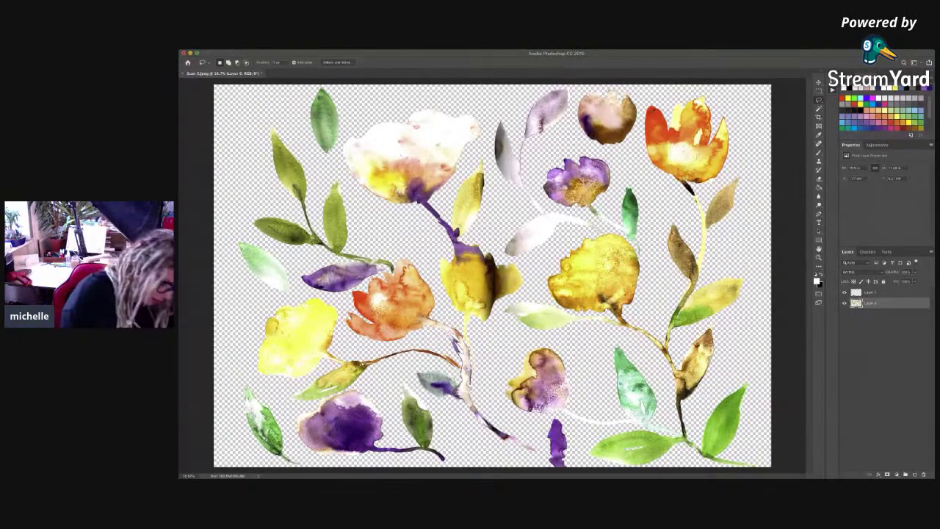
Step: Lasso the mottled green leaf and the bright yellow flower with its stem and leaf, putting each on its own layer
{"action": "mouse_move", "coordinate": [229, 400]}
{"action": "left_mouse_down"}
{"action": "mouse_move", "coordinate": [297, 459]}
{"action": "mouse_move", "coordinate": [268, 389]}
{"action": "mouse_move", "coordinate": [240, 378]}
{"action": "left_mouse_up"}
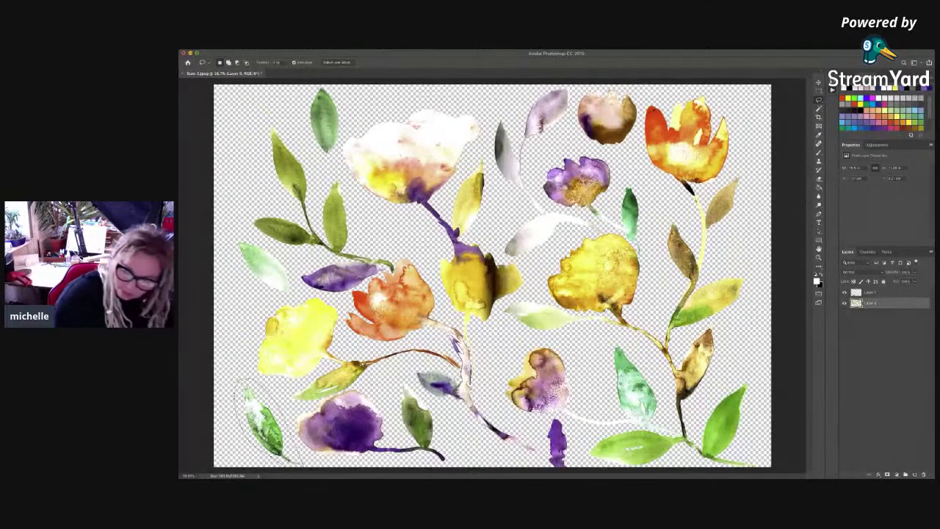
{"action": "key", "text": "super+j"}
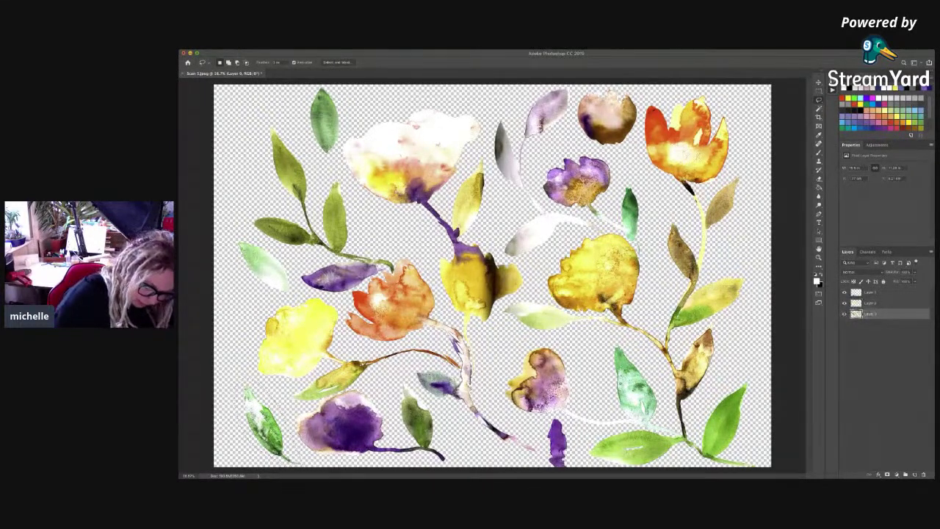
{"action": "mouse_move", "coordinate": [461, 374]}
{"action": "left_mouse_down"}
{"action": "mouse_move", "coordinate": [420, 360]}
{"action": "mouse_move", "coordinate": [355, 387]}
{"action": "mouse_move", "coordinate": [273, 403]}
{"action": "mouse_move", "coordinate": [249, 339]}
{"action": "mouse_move", "coordinate": [272, 302]}
{"action": "mouse_move", "coordinate": [317, 292]}
{"action": "mouse_move", "coordinate": [389, 344]}
{"action": "mouse_move", "coordinate": [435, 343]}
{"action": "mouse_move", "coordinate": [460, 372]}
{"action": "left_mouse_up"}
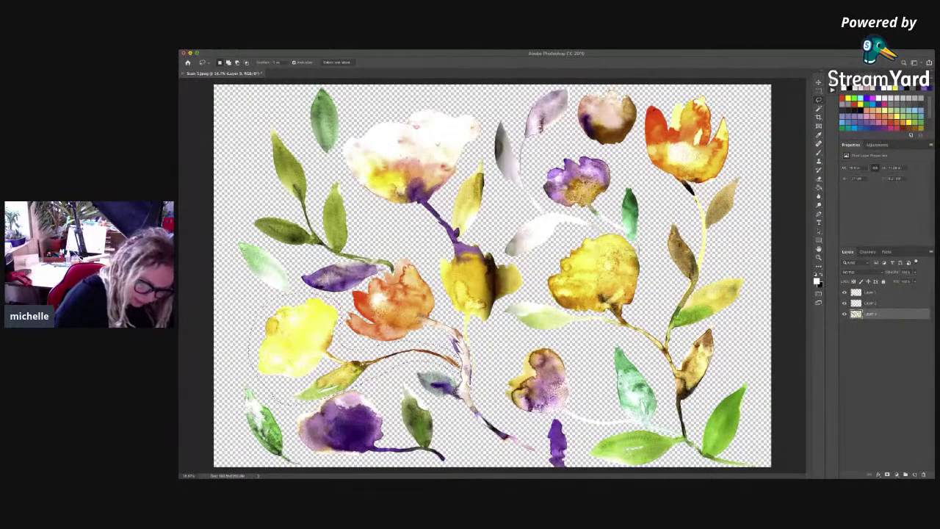
{"action": "key", "text": "ctrl+j"}
Step: Lasso the orange flower with its branch and grey leaf, and the purple leaf above it, putting each on its own layer
{"action": "left_click_drag", "start_coordinate": [397, 259], "coordinate": [432, 283]}
{"action": "mouse_move", "coordinate": [368, 283]}
{"action": "left_mouse_down"}
{"action": "mouse_move", "coordinate": [348, 292]}
{"action": "mouse_move", "coordinate": [344, 335]}
{"action": "mouse_move", "coordinate": [441, 337]}
{"action": "mouse_move", "coordinate": [459, 359]}
{"action": "mouse_move", "coordinate": [427, 369]}
{"action": "mouse_move", "coordinate": [409, 400]}
{"action": "mouse_move", "coordinate": [535, 459]}
{"action": "mouse_move", "coordinate": [485, 397]}
{"action": "left_mouse_up"}
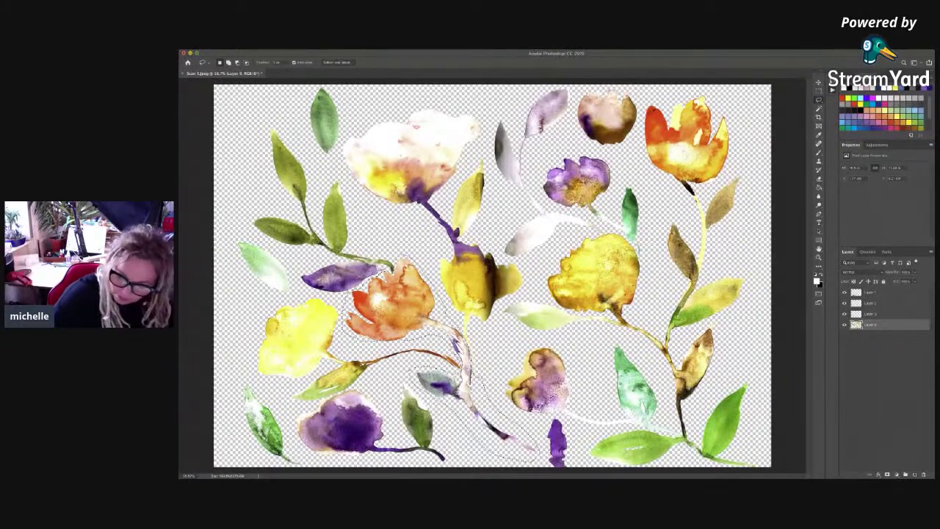
{"action": "key", "text": "ctrl+j"}
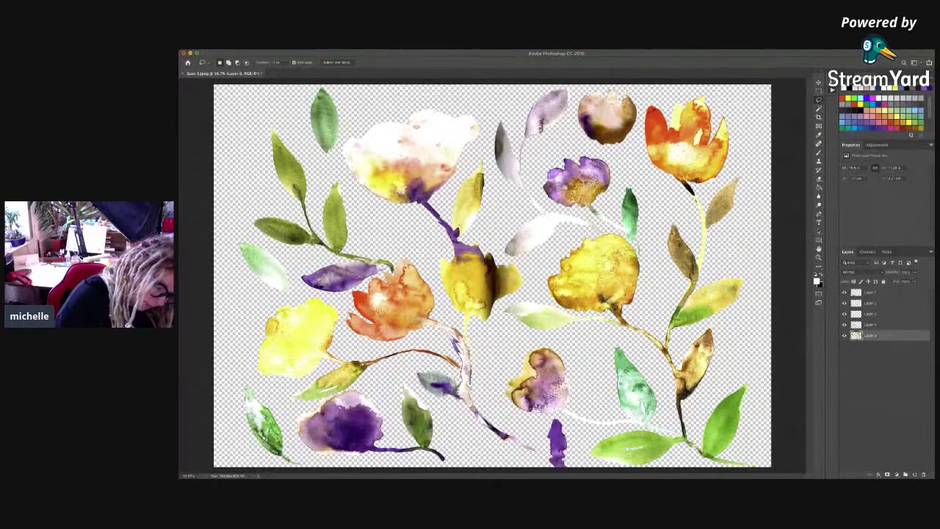
{"action": "mouse_move", "coordinate": [372, 267]}
{"action": "left_mouse_down"}
{"action": "mouse_move", "coordinate": [324, 264]}
{"action": "mouse_move", "coordinate": [316, 291]}
{"action": "left_mouse_up"}
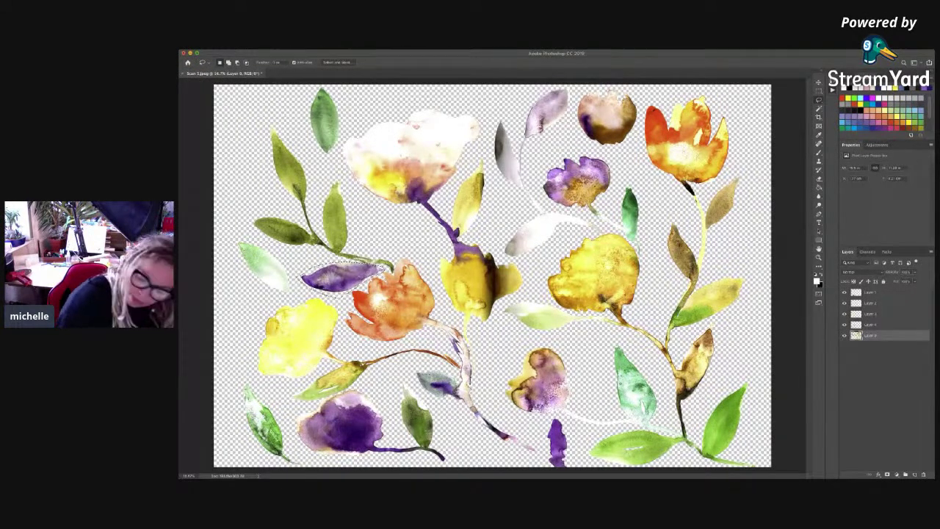
{"action": "key", "text": "ctrl+j"}
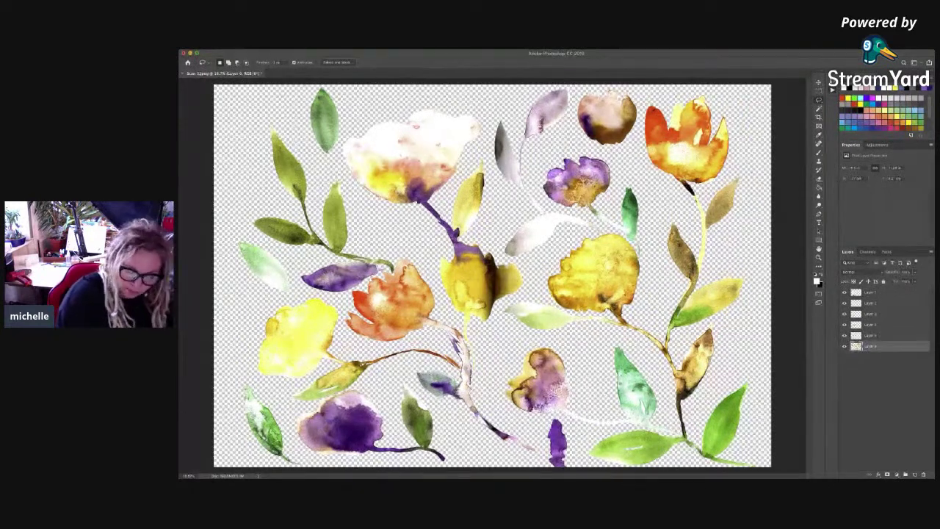
Step: Lasso the pale mint leaf and the olive-green three-leaf branch above it, putting each on its own layer
{"action": "mouse_move", "coordinate": [277, 254]}
{"action": "left_mouse_down"}
{"action": "mouse_move", "coordinate": [249, 238]}
{"action": "mouse_move", "coordinate": [234, 253]}
{"action": "mouse_move", "coordinate": [292, 300]}
{"action": "mouse_move", "coordinate": [293, 275]}
{"action": "mouse_move", "coordinate": [275, 251]}
{"action": "mouse_move", "coordinate": [243, 237]}
{"action": "left_mouse_up"}
{"action": "key", "text": "ctrl+j"}
{"action": "mouse_move", "coordinate": [390, 256]}
{"action": "left_mouse_down"}
{"action": "mouse_move", "coordinate": [330, 169]}
{"action": "mouse_move", "coordinate": [279, 126]}
{"action": "mouse_move", "coordinate": [251, 147]}
{"action": "mouse_move", "coordinate": [286, 246]}
{"action": "mouse_move", "coordinate": [393, 266]}
{"action": "left_mouse_up"}
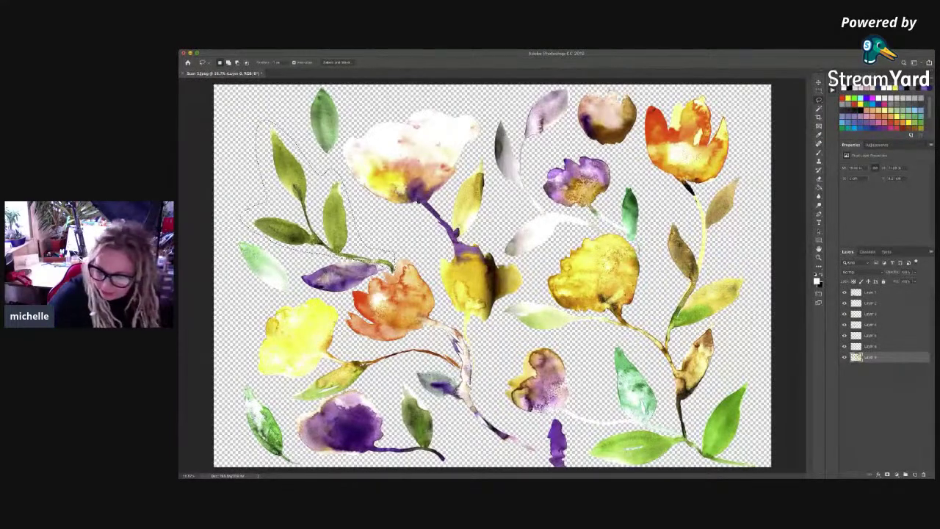
{"action": "key", "text": "ctrl+j"}
Step: Lasso the single green leaf and the large white-and-yellow flower with its purple stem and leaf, putting each on its own layer
{"action": "mouse_move", "coordinate": [313, 86]}
{"action": "left_mouse_down"}
{"action": "mouse_move", "coordinate": [306, 132]}
{"action": "mouse_move", "coordinate": [344, 134]}
{"action": "left_mouse_up"}
{"action": "left_click_drag", "start_coordinate": [323, 86], "coordinate": [315, 88]}
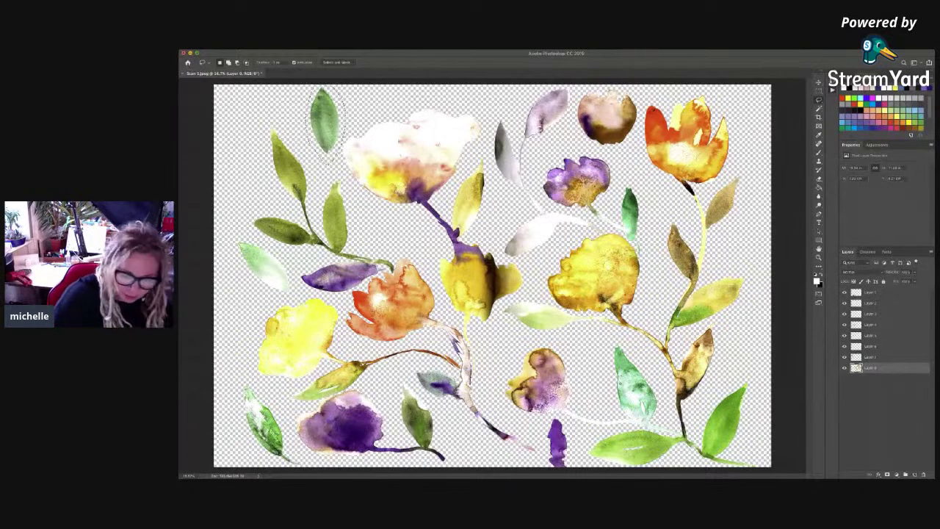
{"action": "key", "text": "ctrl+j"}
{"action": "mouse_move", "coordinate": [422, 98]}
{"action": "left_mouse_down"}
{"action": "mouse_move", "coordinate": [388, 115]}
{"action": "mouse_move", "coordinate": [347, 180]}
{"action": "mouse_move", "coordinate": [432, 234]}
{"action": "mouse_move", "coordinate": [463, 238]}
{"action": "mouse_move", "coordinate": [491, 172]}
{"action": "mouse_move", "coordinate": [483, 99]}
{"action": "mouse_move", "coordinate": [427, 97]}
{"action": "left_mouse_up"}
{"action": "key", "text": "ctrl+j"}
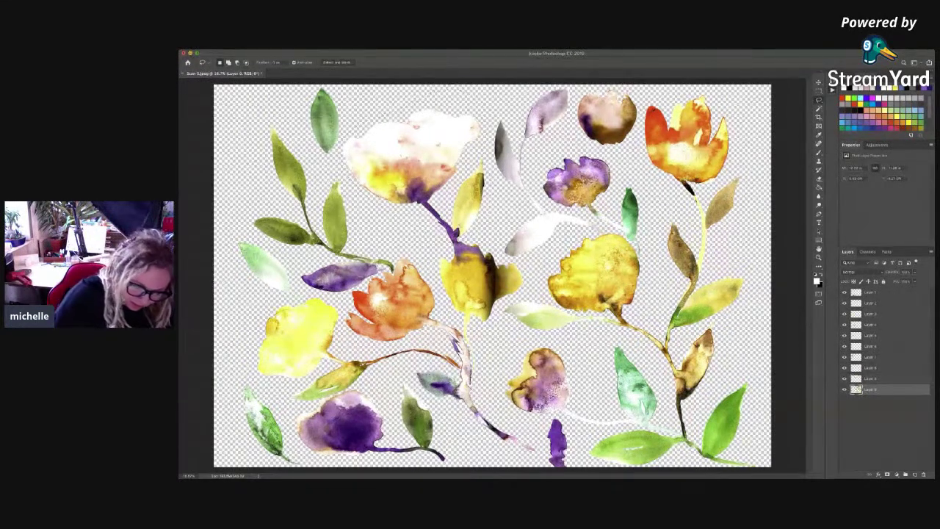
Step: Lasso the yellow-and-brown bud in the middle of the spread together with its stem, and put it on its own layer
{"action": "mouse_move", "coordinate": [470, 239]}
{"action": "left_mouse_down"}
{"action": "mouse_move", "coordinate": [440, 254]}
{"action": "mouse_move", "coordinate": [437, 283]}
{"action": "mouse_move", "coordinate": [469, 357]}
{"action": "mouse_move", "coordinate": [481, 331]}
{"action": "left_mouse_up"}
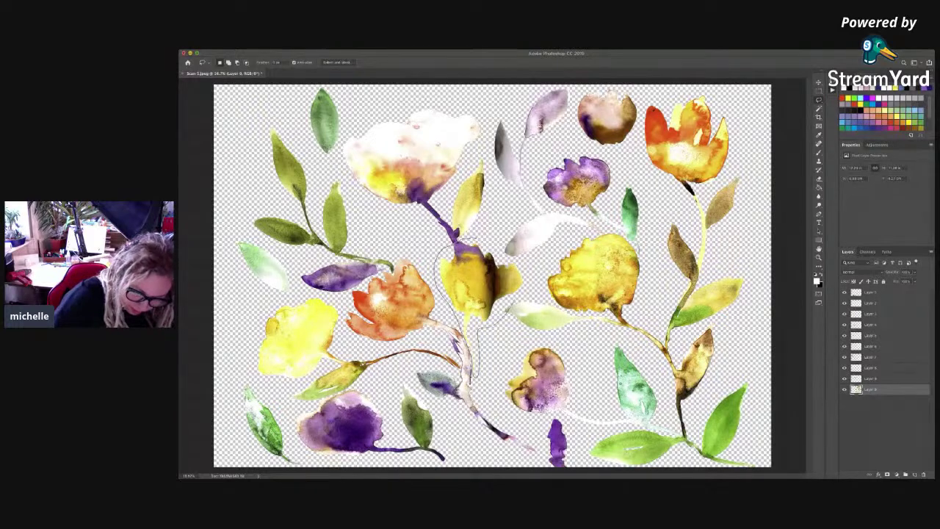
{"action": "left_click_drag", "start_coordinate": [524, 293], "coordinate": [513, 261]}
{"action": "key", "text": "super+d"}
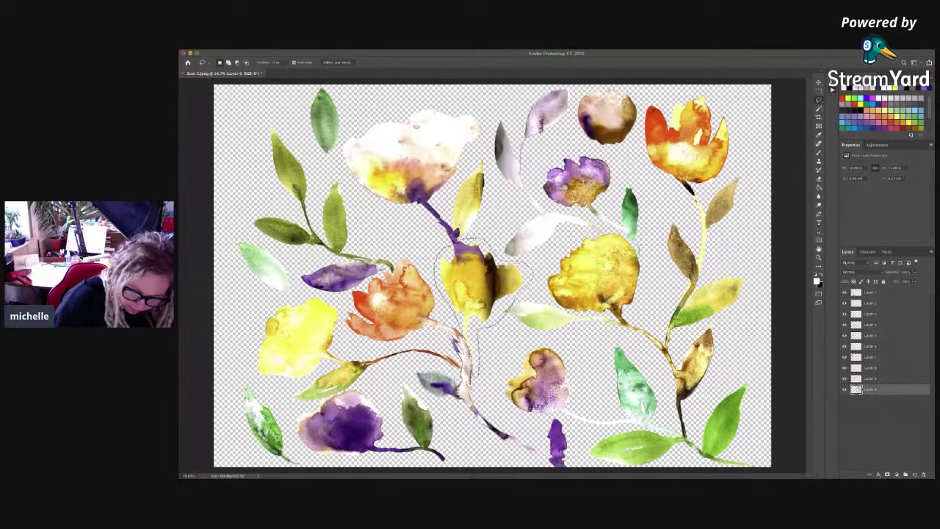
{"action": "mouse_move", "coordinate": [521, 294]}
{"action": "left_mouse_down"}
{"action": "mouse_move", "coordinate": [496, 313]}
{"action": "mouse_move", "coordinate": [480, 361]}
{"action": "left_mouse_up"}
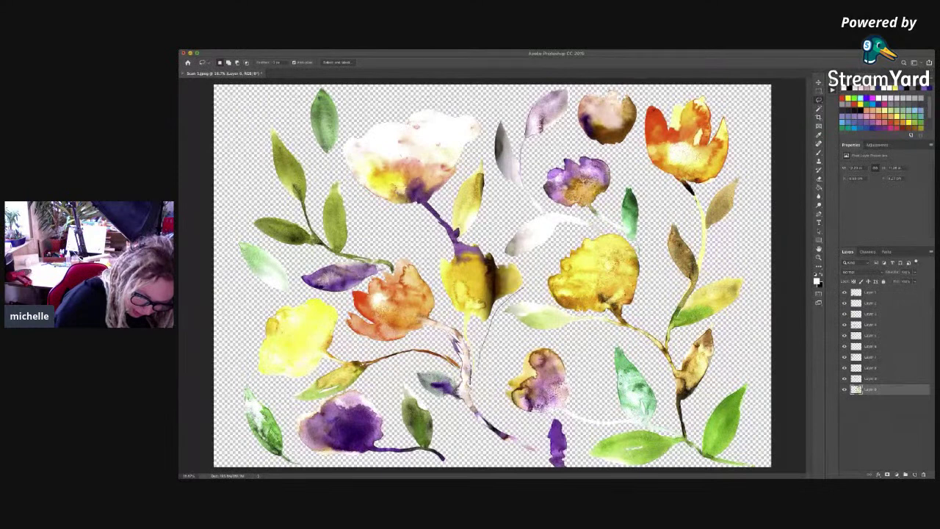
{"action": "mouse_move", "coordinate": [457, 327]}
{"action": "left_mouse_down"}
{"action": "mouse_move", "coordinate": [438, 293]}
{"action": "mouse_move", "coordinate": [434, 254]}
{"action": "mouse_move", "coordinate": [498, 247]}
{"action": "mouse_move", "coordinate": [523, 279]}
{"action": "mouse_move", "coordinate": [518, 297]}
{"action": "left_mouse_up"}
{"action": "key", "text": "ctrl+j"}
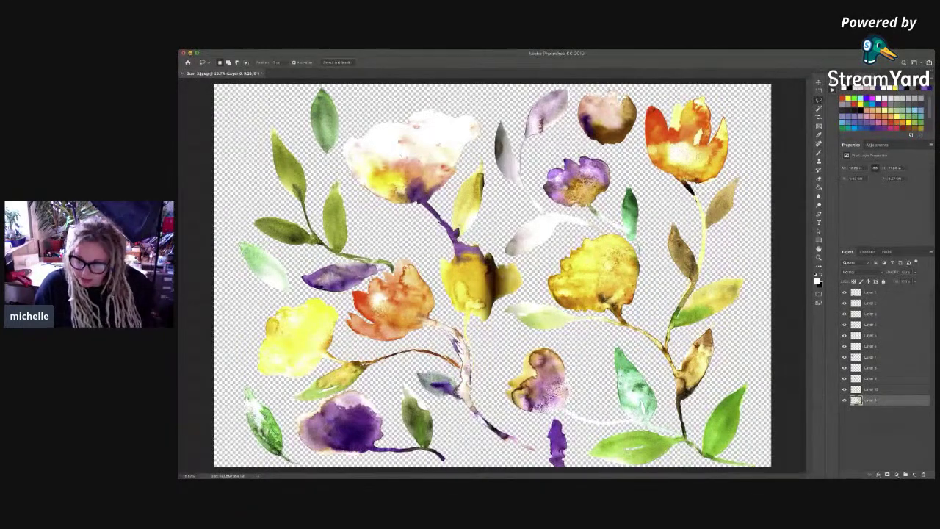
Step: Toggle the visibility of the remaining artwork layer to check which motifs have been separated
{"action": "left_click", "coordinate": [845, 400]}
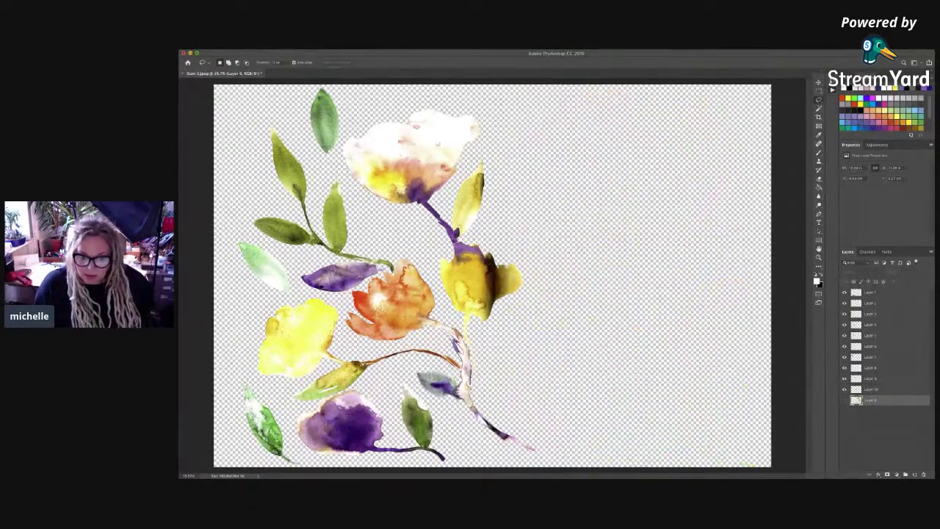
{"action": "left_click", "coordinate": [845, 401]}
{"action": "left_click", "coordinate": [845, 400]}
{"action": "left_click", "coordinate": [845, 400]}
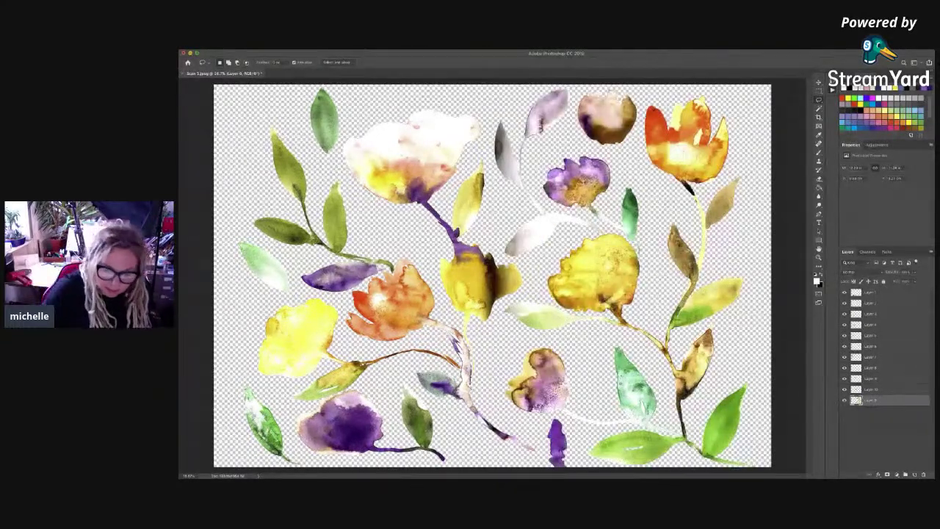
Step: Lasso the grey-and-lilac leaf branch and the round brown motif beside it, putting each on its own layer
{"action": "mouse_move", "coordinate": [569, 86]}
{"action": "left_mouse_down"}
{"action": "mouse_move", "coordinate": [540, 90]}
{"action": "mouse_move", "coordinate": [487, 132]}
{"action": "mouse_move", "coordinate": [514, 217]}
{"action": "mouse_move", "coordinate": [503, 257]}
{"action": "mouse_move", "coordinate": [595, 232]}
{"action": "mouse_move", "coordinate": [566, 211]}
{"action": "mouse_move", "coordinate": [535, 156]}
{"action": "mouse_move", "coordinate": [567, 123]}
{"action": "mouse_move", "coordinate": [570, 87]}
{"action": "left_mouse_up"}
{"action": "key", "text": "super+j"}
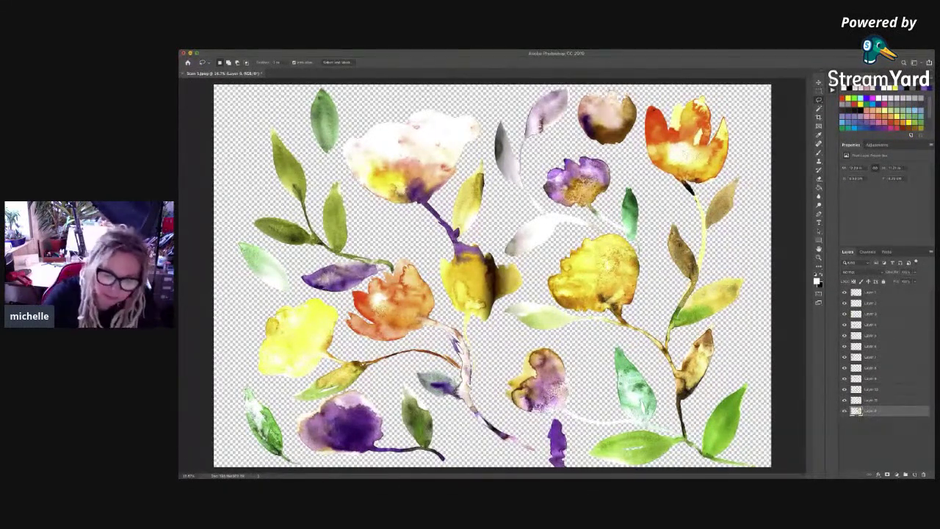
{"action": "mouse_move", "coordinate": [577, 93]}
{"action": "left_mouse_down"}
{"action": "mouse_move", "coordinate": [591, 147]}
{"action": "mouse_move", "coordinate": [633, 142]}
{"action": "mouse_move", "coordinate": [639, 110]}
{"action": "mouse_move", "coordinate": [617, 88]}
{"action": "mouse_move", "coordinate": [577, 93]}
{"action": "left_mouse_up"}
{"action": "key", "text": "super+j"}
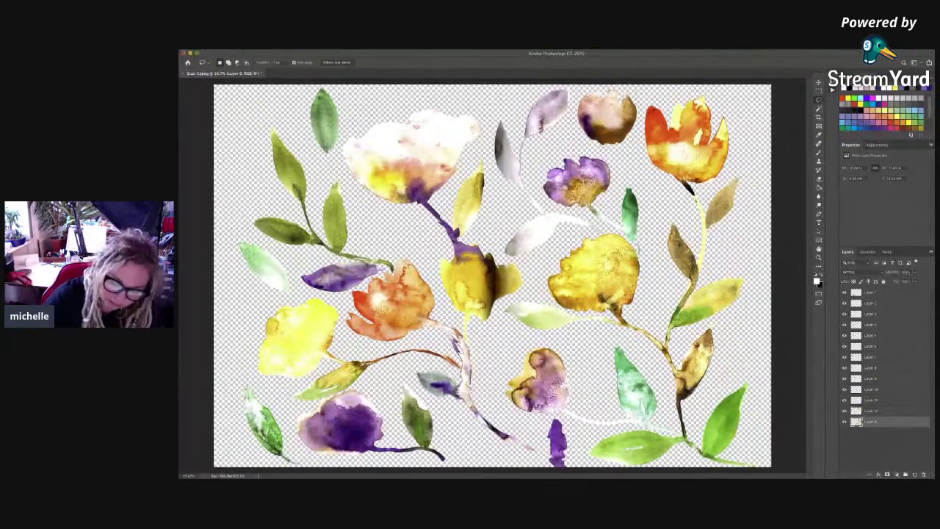
Step: Lasso the small purple flower with its teal leaf and the large golden-yellow flower with its stem and leaf, putting each on its own layer
{"action": "mouse_move", "coordinate": [622, 173]}
{"action": "left_mouse_down"}
{"action": "mouse_move", "coordinate": [598, 154]}
{"action": "mouse_move", "coordinate": [546, 155]}
{"action": "mouse_move", "coordinate": [551, 206]}
{"action": "mouse_move", "coordinate": [630, 238]}
{"action": "mouse_move", "coordinate": [645, 197]}
{"action": "mouse_move", "coordinate": [625, 175]}
{"action": "left_mouse_up"}
{"action": "key", "text": "super+j"}
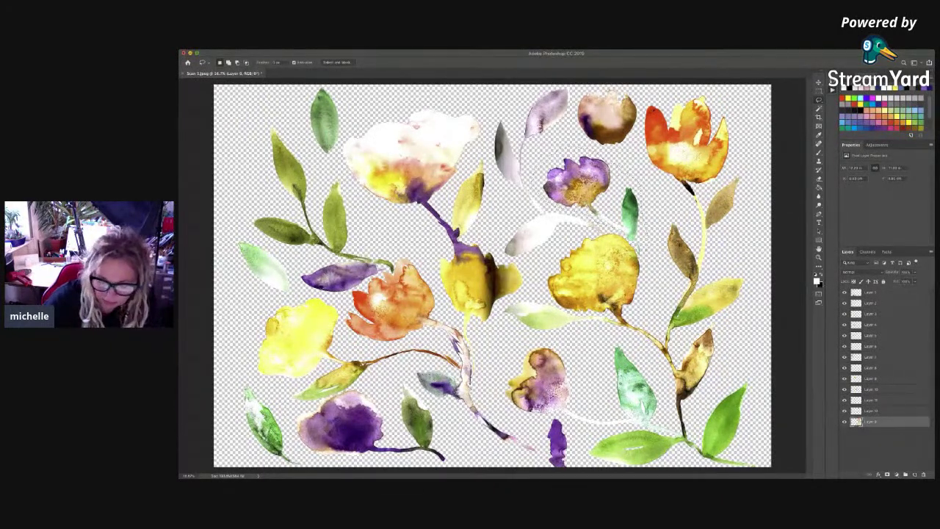
{"action": "mouse_move", "coordinate": [608, 228]}
{"action": "left_mouse_down"}
{"action": "mouse_move", "coordinate": [553, 213]}
{"action": "mouse_move", "coordinate": [503, 253]}
{"action": "mouse_move", "coordinate": [607, 227]}
{"action": "left_mouse_up"}
{"action": "key", "text": "super+j"}
{"action": "mouse_move", "coordinate": [641, 258]}
{"action": "left_mouse_down"}
{"action": "mouse_move", "coordinate": [630, 241]}
{"action": "mouse_move", "coordinate": [607, 232]}
{"action": "mouse_move", "coordinate": [551, 246]}
{"action": "mouse_move", "coordinate": [542, 294]}
{"action": "mouse_move", "coordinate": [520, 296]}
{"action": "mouse_move", "coordinate": [518, 337]}
{"action": "mouse_move", "coordinate": [603, 334]}
{"action": "mouse_move", "coordinate": [659, 359]}
{"action": "mouse_move", "coordinate": [667, 375]}
{"action": "mouse_move", "coordinate": [639, 265]}
{"action": "left_mouse_up"}
{"action": "key", "text": "ctrl+j"}
Step: Lasso the orange tulip-like flower with its leafy stem and the mottled purple flower with its leafy branch, putting each on its own layer
{"action": "mouse_move", "coordinate": [725, 96]}
{"action": "left_mouse_down"}
{"action": "mouse_move", "coordinate": [701, 90]}
{"action": "mouse_move", "coordinate": [639, 122]}
{"action": "mouse_move", "coordinate": [666, 338]}
{"action": "mouse_move", "coordinate": [709, 326]}
{"action": "mouse_move", "coordinate": [754, 272]}
{"action": "mouse_move", "coordinate": [732, 215]}
{"action": "mouse_move", "coordinate": [742, 166]}
{"action": "mouse_move", "coordinate": [726, 97]}
{"action": "left_mouse_up"}
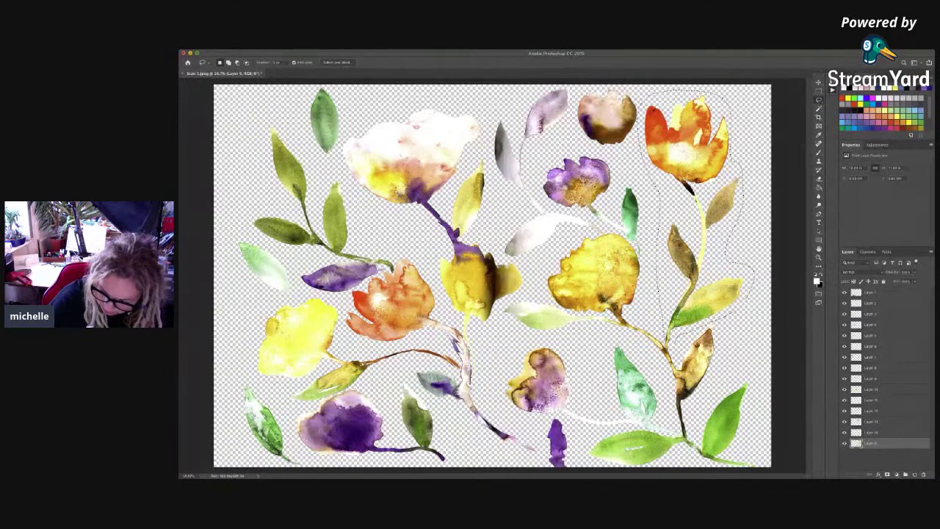
{"action": "key", "text": "super+j"}
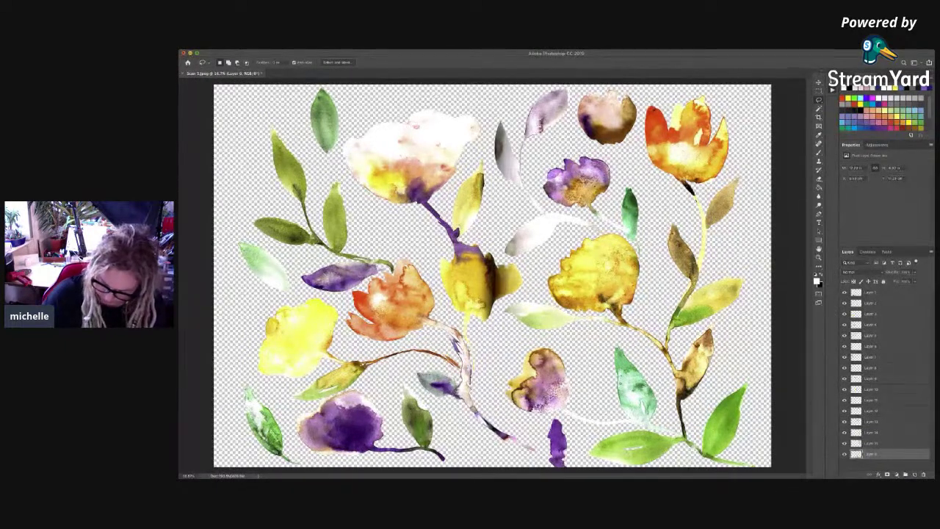
{"action": "mouse_move", "coordinate": [673, 402]}
{"action": "left_mouse_down"}
{"action": "mouse_move", "coordinate": [670, 383]}
{"action": "mouse_move", "coordinate": [628, 345]}
{"action": "mouse_move", "coordinate": [566, 340]}
{"action": "mouse_move", "coordinate": [499, 391]}
{"action": "mouse_move", "coordinate": [580, 432]}
{"action": "mouse_move", "coordinate": [586, 462]}
{"action": "mouse_move", "coordinate": [762, 467]}
{"action": "mouse_move", "coordinate": [748, 413]}
{"action": "mouse_move", "coordinate": [709, 371]}
{"action": "mouse_move", "coordinate": [724, 331]}
{"action": "mouse_move", "coordinate": [673, 403]}
{"action": "left_mouse_up"}
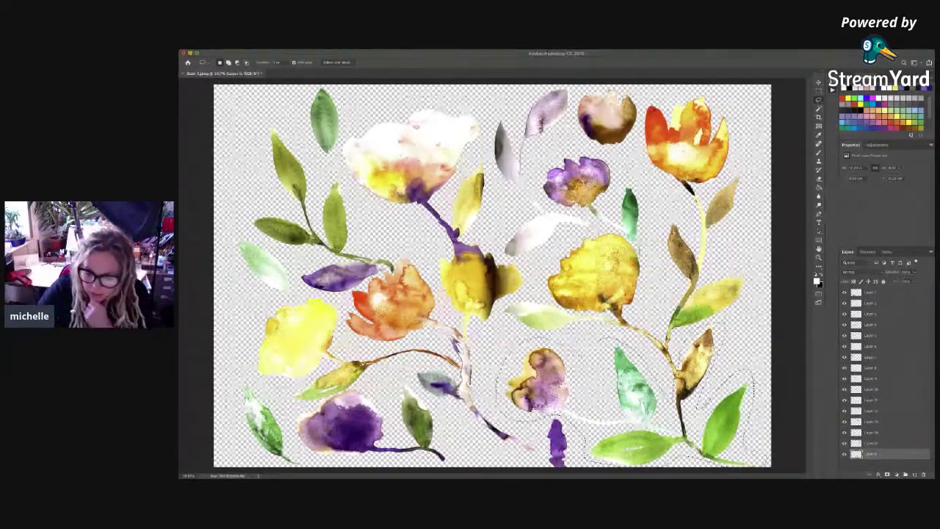
{"action": "key", "text": "ctrl+j"}
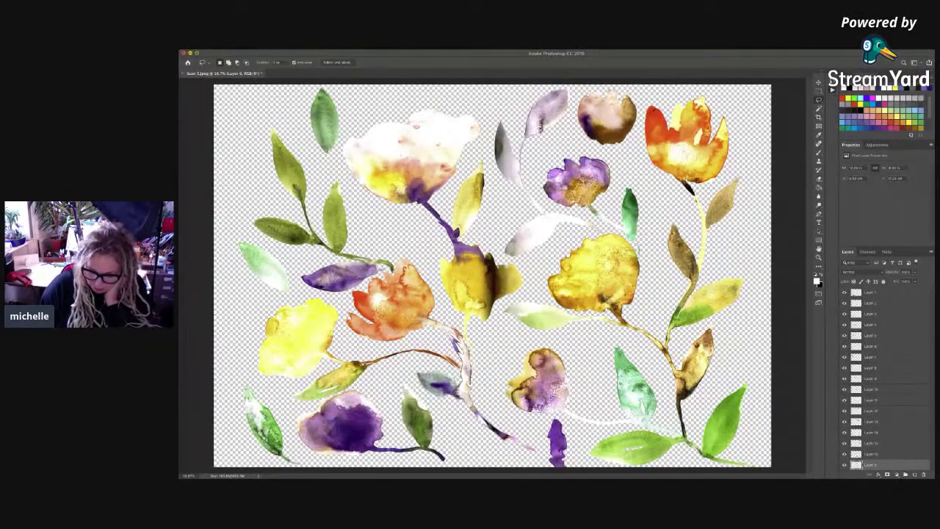
Step: Lasso the dark purple brush mark onto its own layer and delete the leftover original layer
{"action": "left_click", "coordinate": [844, 465]}
{"action": "left_click", "coordinate": [844, 465]}
{"action": "left_click", "coordinate": [844, 465]}
{"action": "left_click_drag", "start_coordinate": [556, 417], "coordinate": [563, 417]}
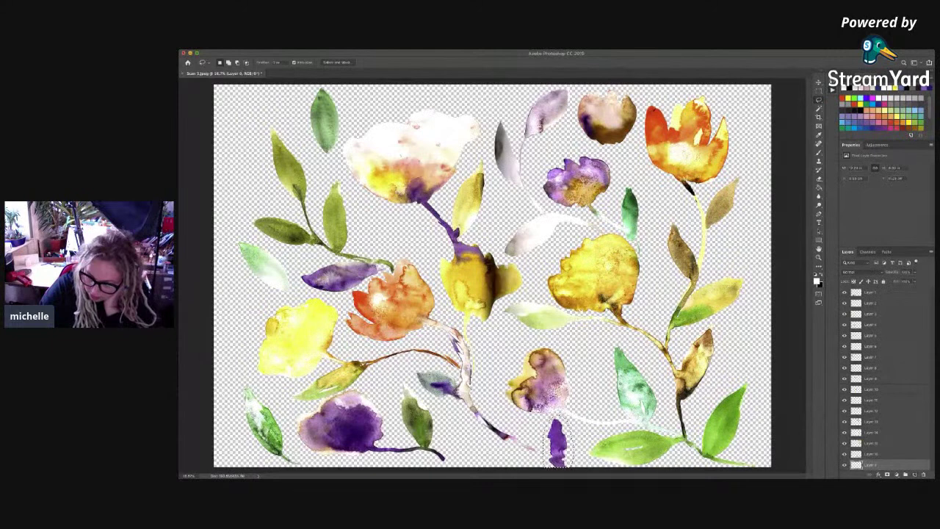
{"action": "key", "text": "super+shift+j"}
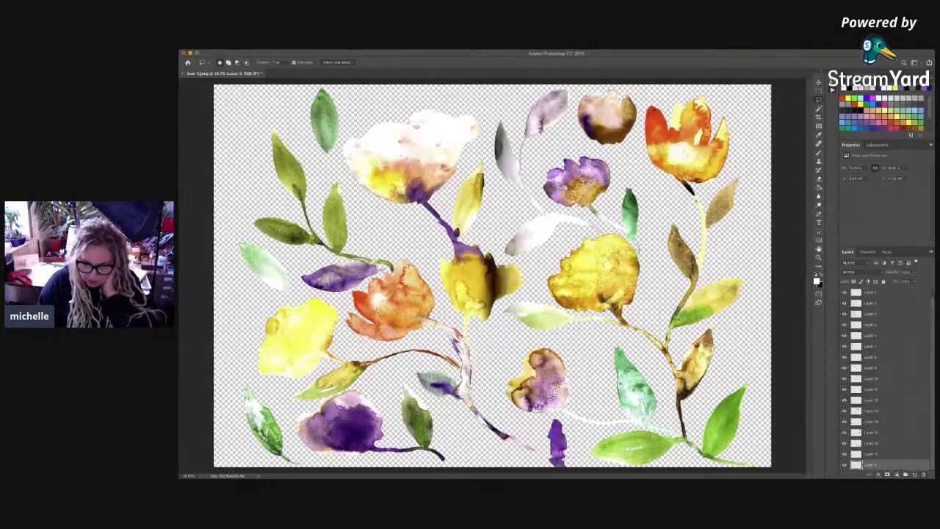
{"action": "key", "text": "Delete"}
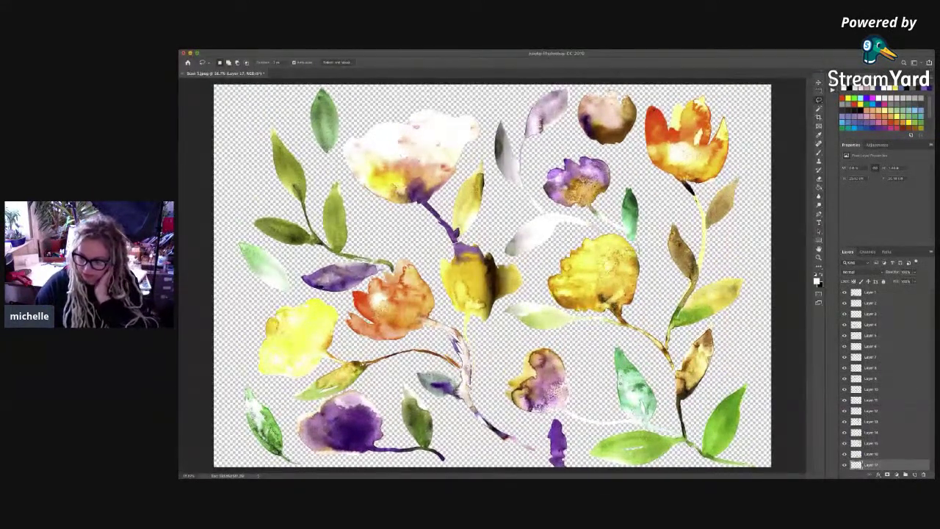
Step: Shift the golden-yellow, small purple and orange tulip-like flowers slightly to test that each one moves independently
{"action": "mouse_move", "coordinate": [845, 293]}
{"action": "left_mouse_down"}
{"action": "mouse_move", "coordinate": [844, 465]}
{"action": "mouse_move", "coordinate": [845, 292]}
{"action": "left_mouse_up"}
{"action": "key", "text": "v"}
{"action": "left_click", "coordinate": [593, 273]}
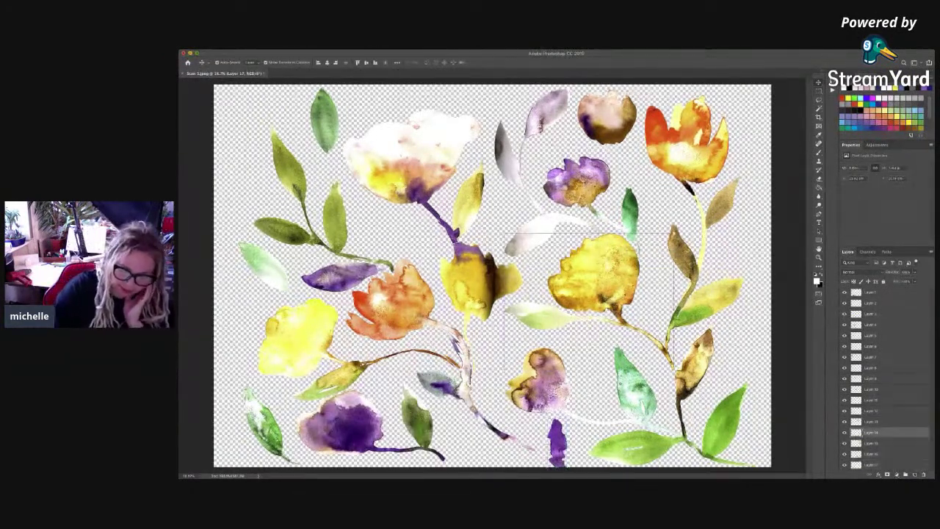
{"action": "mouse_move", "coordinate": [593, 273]}
{"action": "left_mouse_down"}
{"action": "mouse_move", "coordinate": [597, 287]}
{"action": "mouse_move", "coordinate": [585, 283]}
{"action": "left_mouse_up"}
{"action": "left_click_drag", "start_coordinate": [579, 182], "coordinate": [591, 179]}
{"action": "left_click_drag", "start_coordinate": [687, 150], "coordinate": [691, 151]}
{"action": "left_click", "coordinate": [757, 162]}
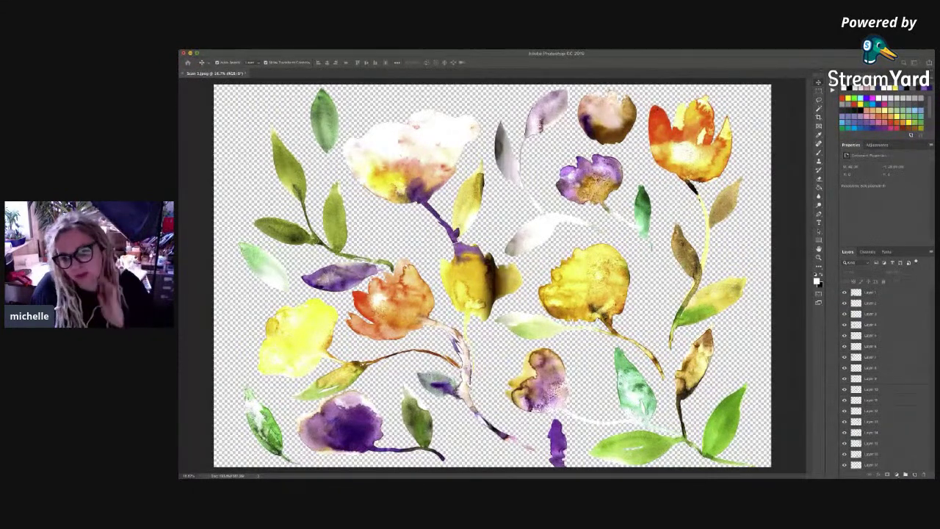
Step: Create a new blank square document, and select all the motif layers in the scan document
{"action": "key", "text": "Return"}
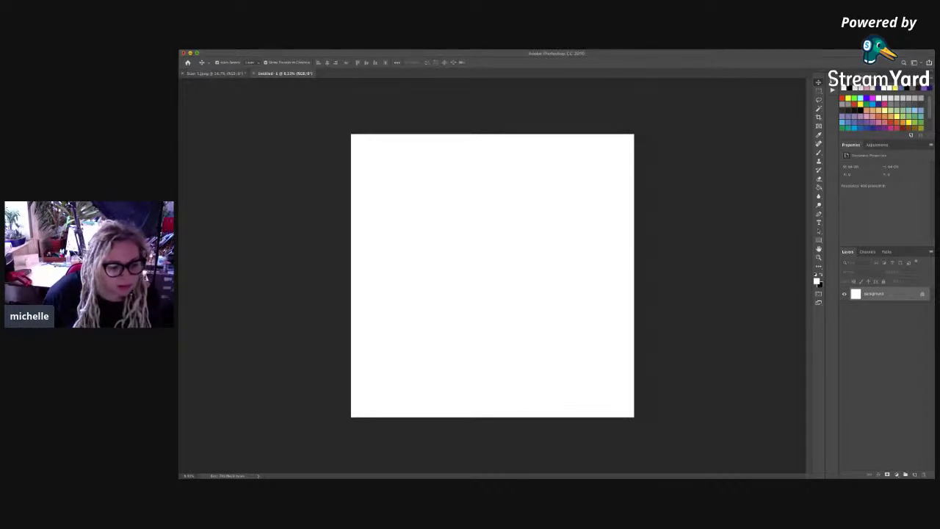
{"action": "key", "text": "ctrl+Tab"}
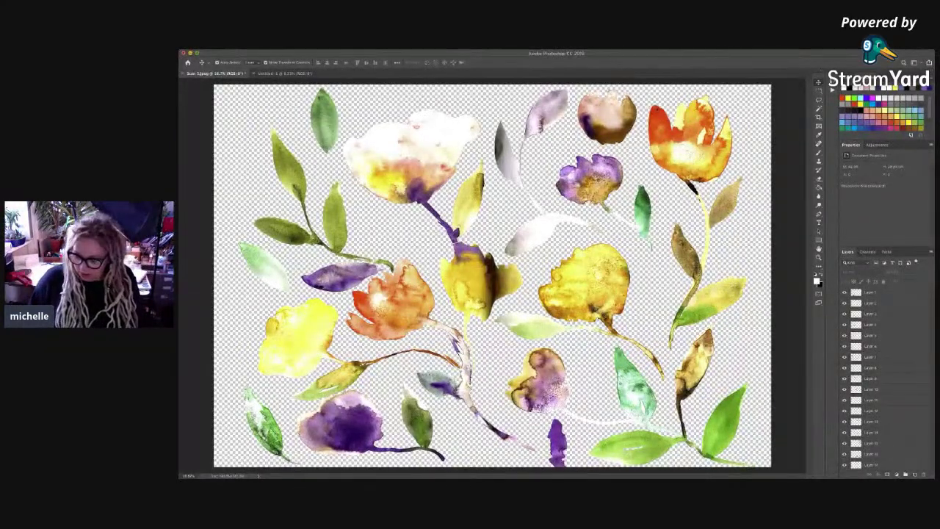
{"action": "left_click", "coordinate": [871, 293]}
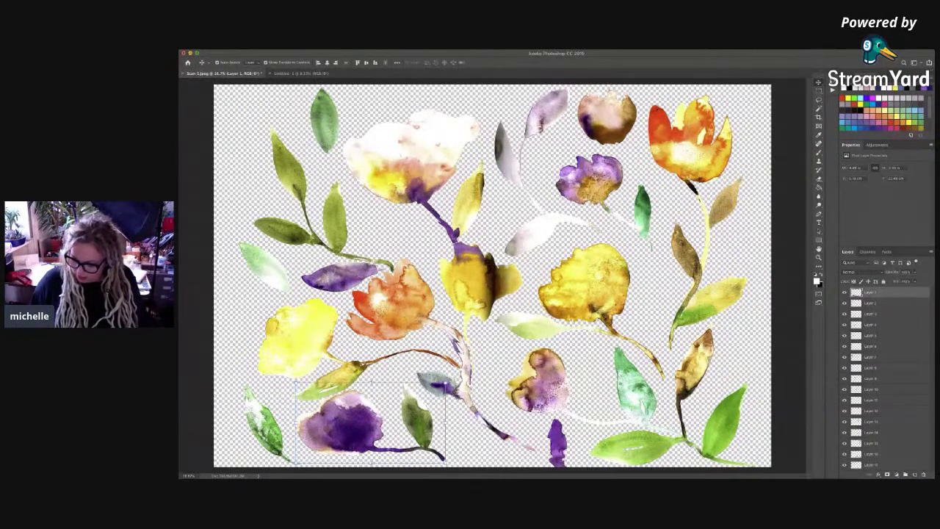
{"action": "key", "text": "ctrl+alt+a"}
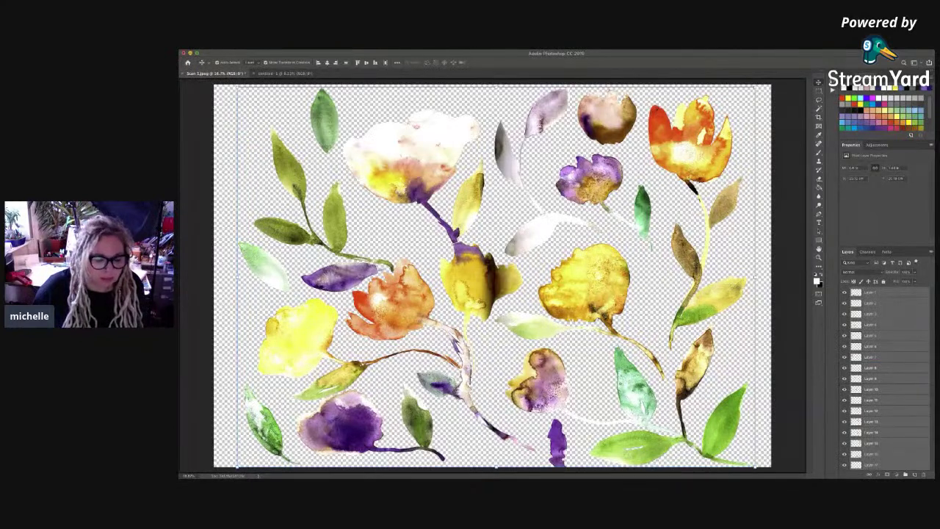
Step: Copy the motif layers into the new square document and centre them horizontally on the canvas
{"action": "left_click", "coordinate": [286, 73]}
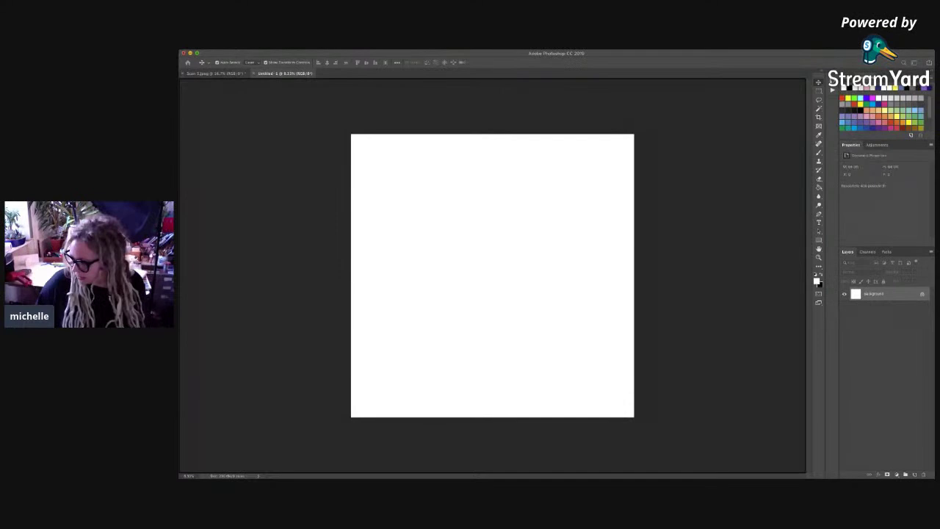
{"action": "key", "text": "ctrl+v"}
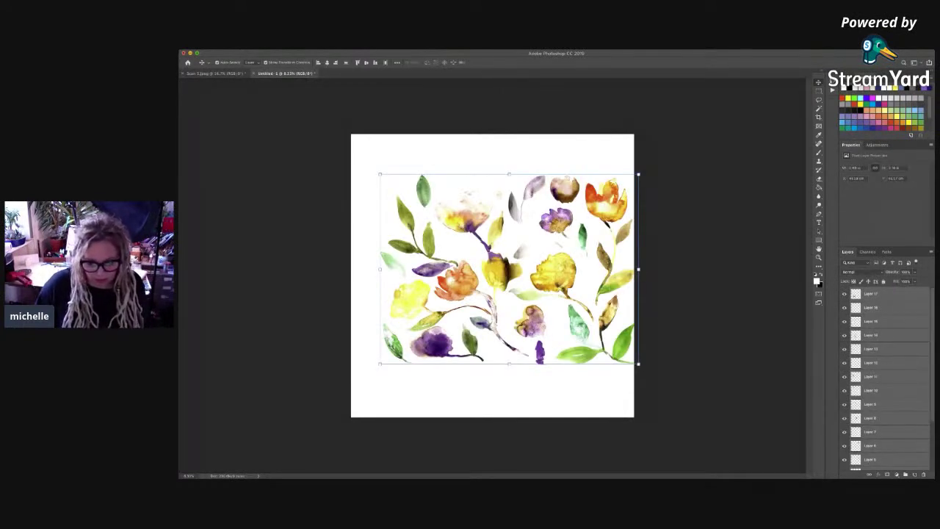
{"action": "left_click_drag", "start_coordinate": [499, 272], "coordinate": [483, 271]}
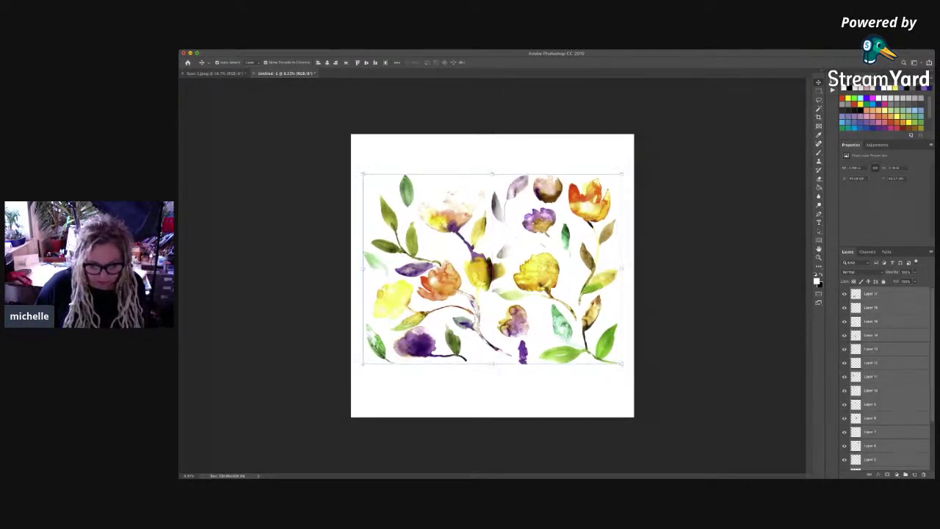
{"action": "left_click", "coordinate": [684, 294]}
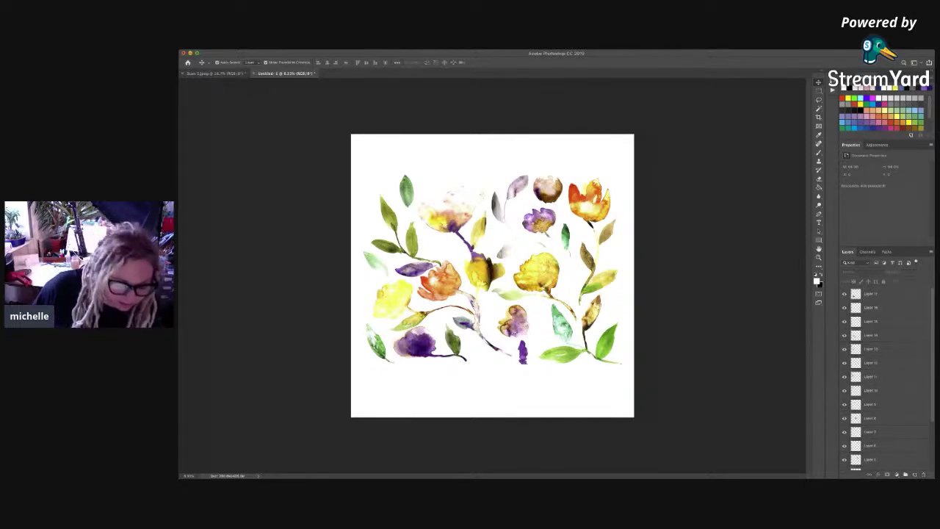
Step: Move the orange flower branch across the canvas's top edge near the left corner, and the single green leaf down into the central gap
{"action": "left_click_drag", "start_coordinate": [463, 323], "coordinate": [395, 183]}
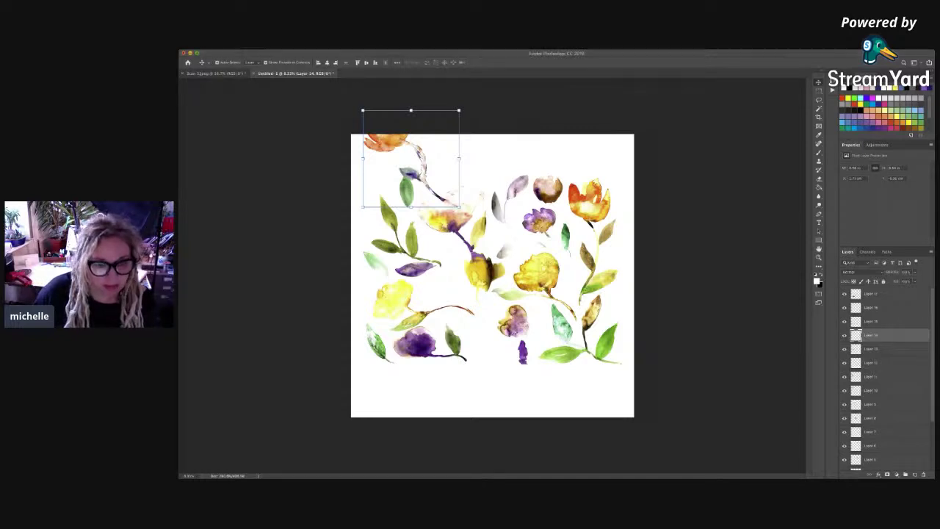
{"action": "mouse_move", "coordinate": [389, 144]}
{"action": "left_mouse_down"}
{"action": "mouse_move", "coordinate": [400, 455]}
{"action": "mouse_move", "coordinate": [388, 155]}
{"action": "left_mouse_up"}
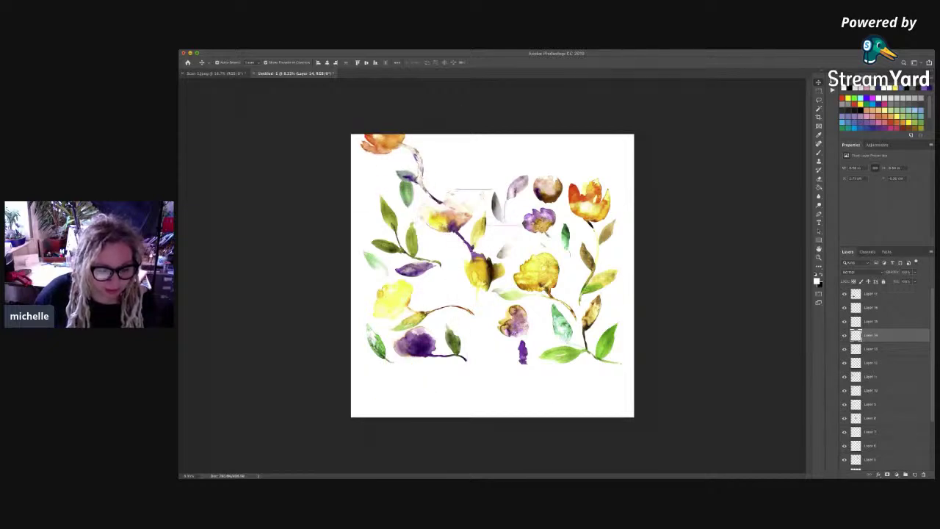
{"action": "left_click_drag", "start_coordinate": [409, 196], "coordinate": [451, 269]}
Step: Move the white-and-yellow flower beside the orange branch across the top edge, and rotate it clockwise so their stems meet
{"action": "left_click_drag", "start_coordinate": [451, 220], "coordinate": [445, 145]}
{"action": "left_click_drag", "start_coordinate": [481, 175], "coordinate": [426, 189]}
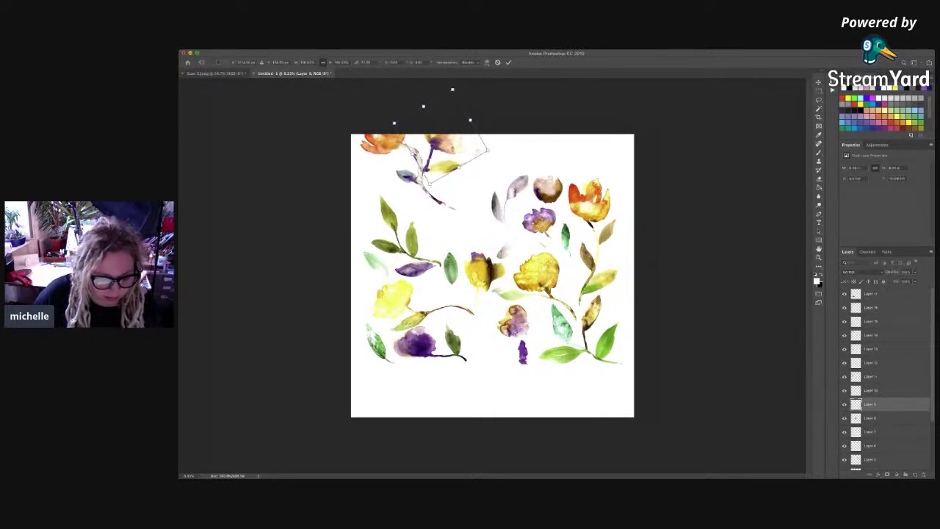
{"action": "key", "text": "Return"}
Step: Select both flowers that overlap the canvas's top edge and duplicate their layers
{"action": "left_click", "coordinate": [384, 144], "text": "shift"}
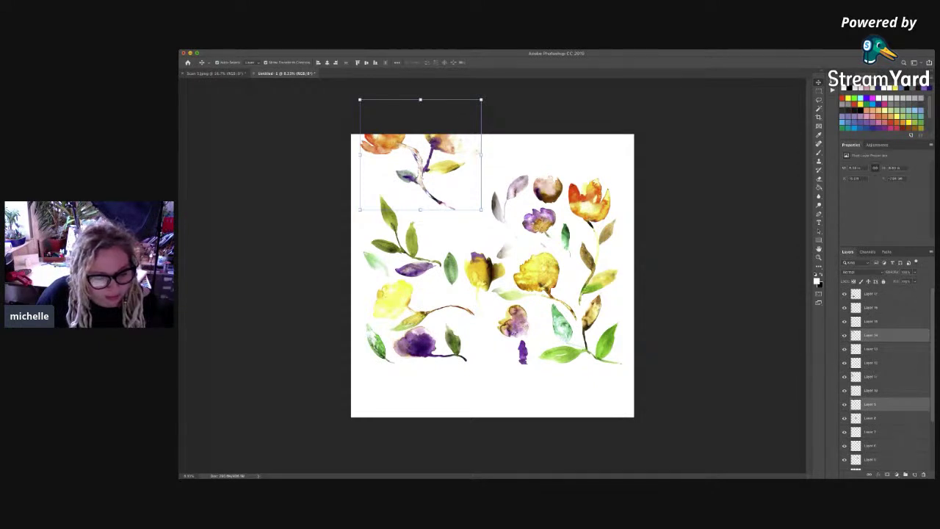
{"action": "key", "text": "ctrl+j"}
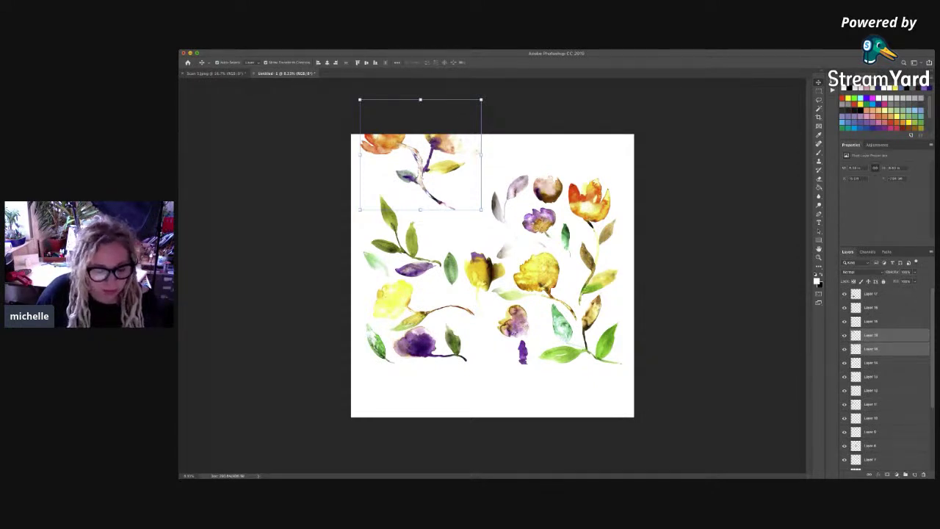
{"action": "mouse_move", "coordinate": [424, 170]}
{"action": "left_mouse_down"}
{"action": "mouse_move", "coordinate": [435, 163]}
{"action": "mouse_move", "coordinate": [422, 174]}
{"action": "left_mouse_up"}
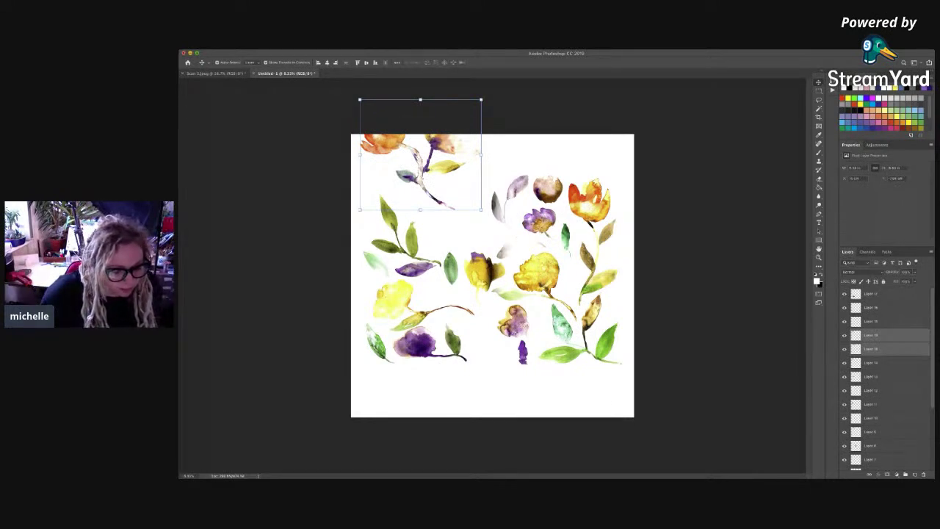
Step: Move the duplicated flower pair straight down across the canvas's bottom edge by setting its vertical position to 10723 px
{"action": "key", "text": "super+t"}
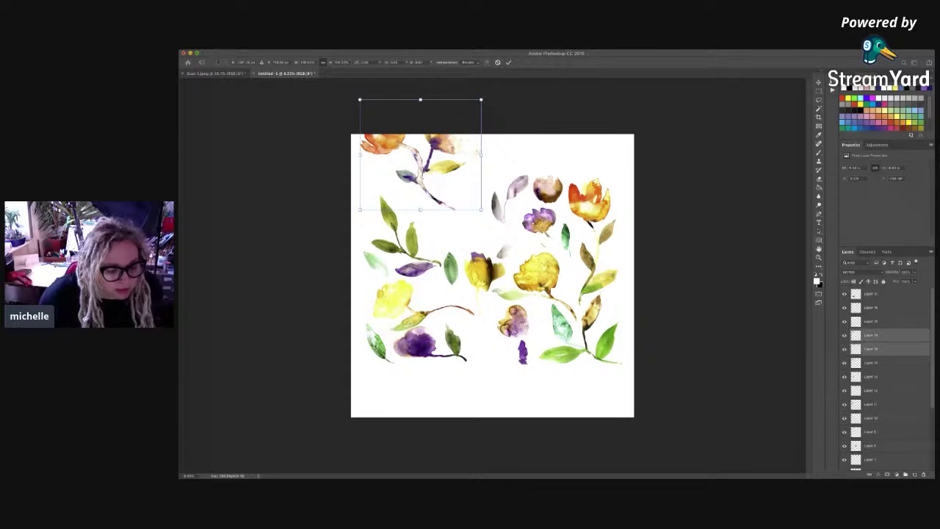
{"action": "double_click", "coordinate": [280, 62]}
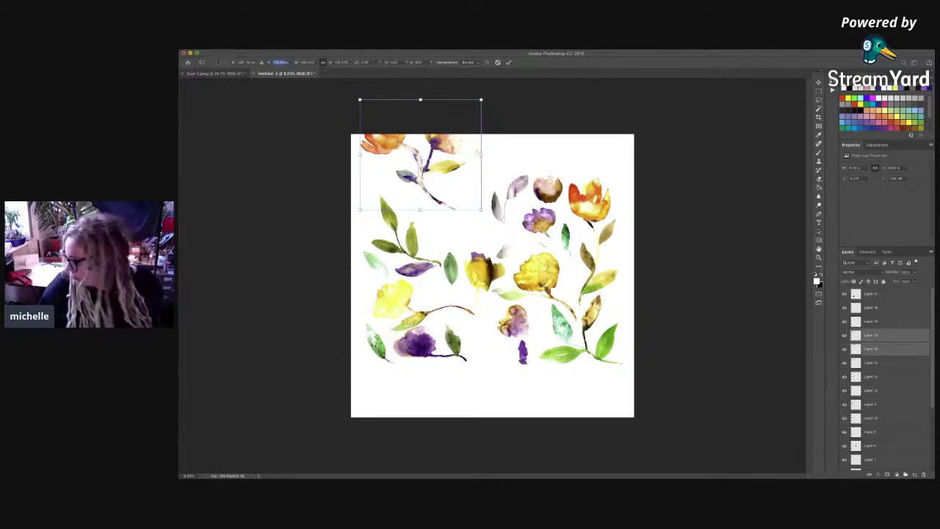
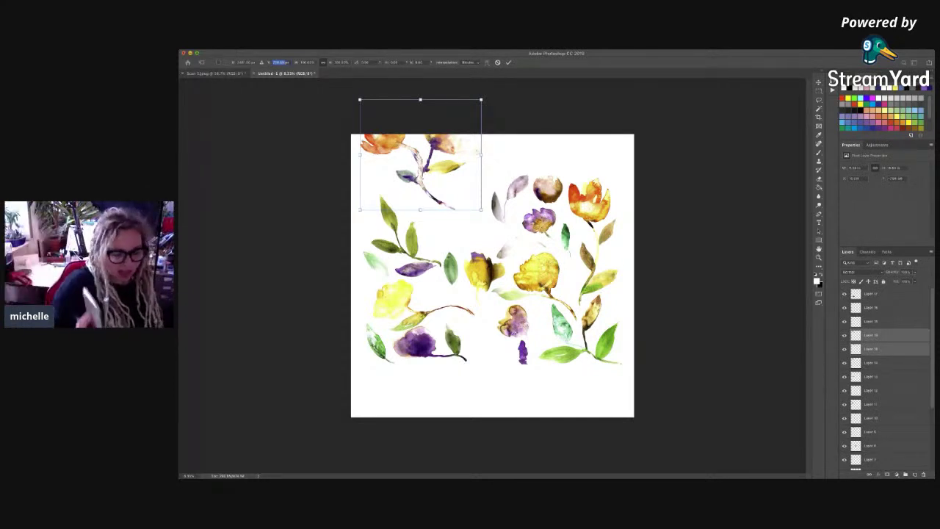
{"action": "type", "text": "1"}
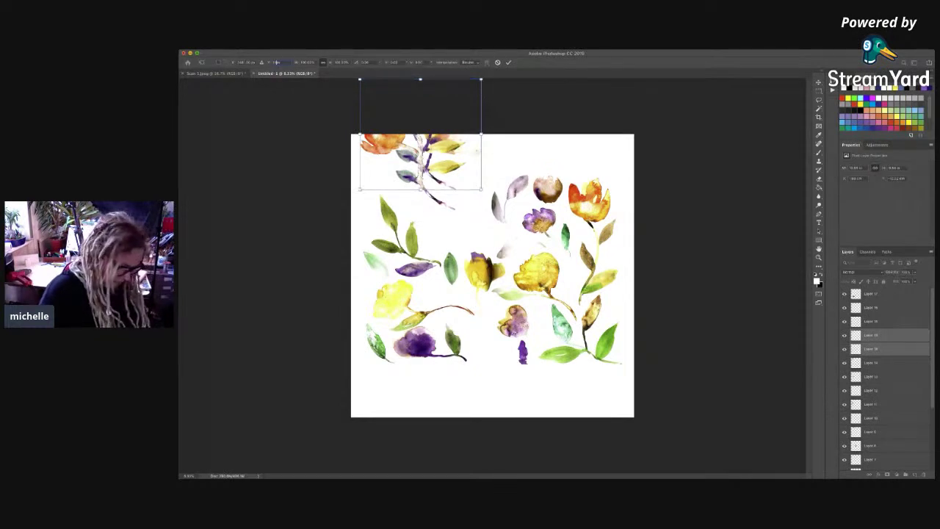
{"action": "type", "text": "0723"}
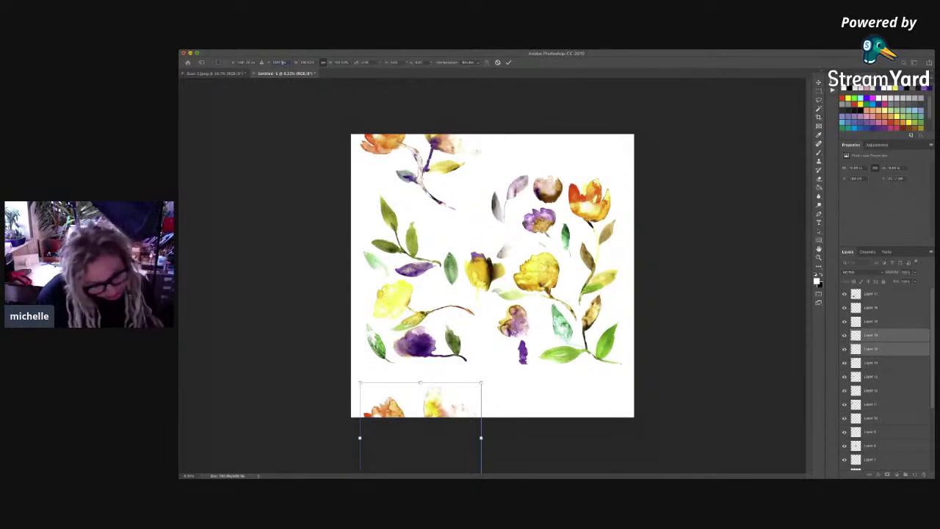
{"action": "key", "text": "Return"}
{"action": "key", "text": "Return"}
Step: Move the green leafy branch across the top edge right of centre, and the pale purple leaf sprig across the left edge
{"action": "left_click_drag", "start_coordinate": [412, 242], "coordinate": [526, 142]}
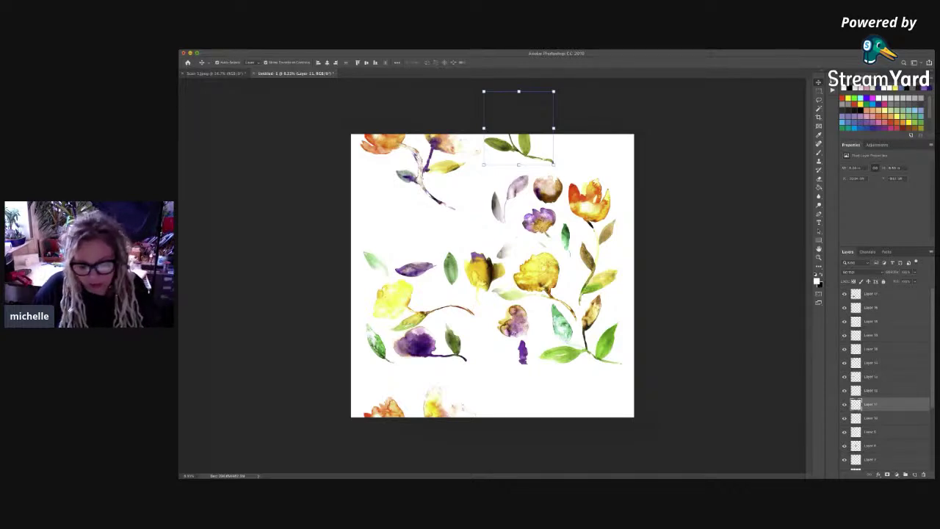
{"action": "left_click_drag", "start_coordinate": [517, 186], "coordinate": [364, 171]}
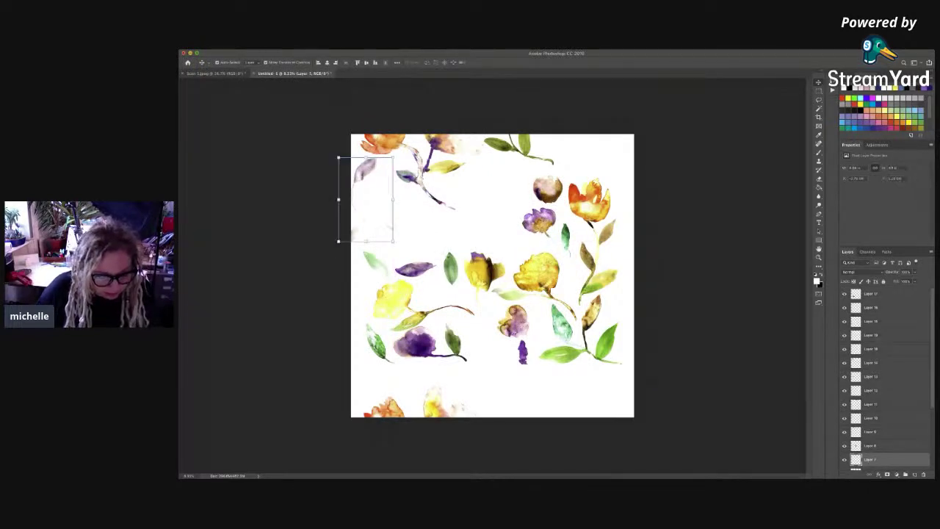
{"action": "left_click_drag", "start_coordinate": [524, 145], "coordinate": [529, 144]}
Step: Move the orange flower branch near the right corner across the top edge and rotate it clockwise beside the green leafy branch
{"action": "left_click_drag", "start_coordinate": [588, 200], "coordinate": [593, 143]}
{"action": "key", "text": "ctrl+t"}
{"action": "left_click_drag", "start_coordinate": [629, 110], "coordinate": [649, 134]}
{"action": "left_click_drag", "start_coordinate": [592, 146], "coordinate": [574, 145]}
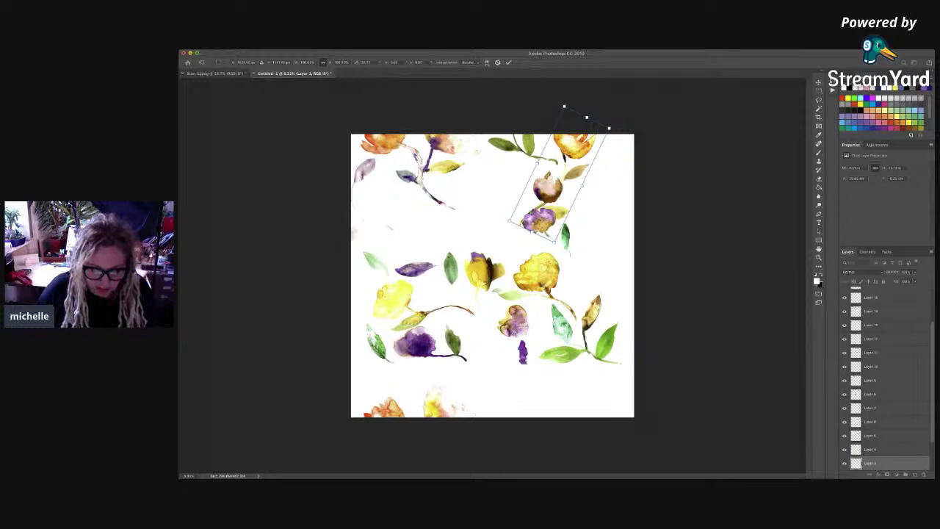
{"action": "key", "text": "Return"}
Step: Move the round brown flower and the small purple flower into the gap near the canvas's right edge
{"action": "left_click_drag", "start_coordinate": [548, 190], "coordinate": [609, 242]}
{"action": "left_click_drag", "start_coordinate": [540, 220], "coordinate": [593, 279]}
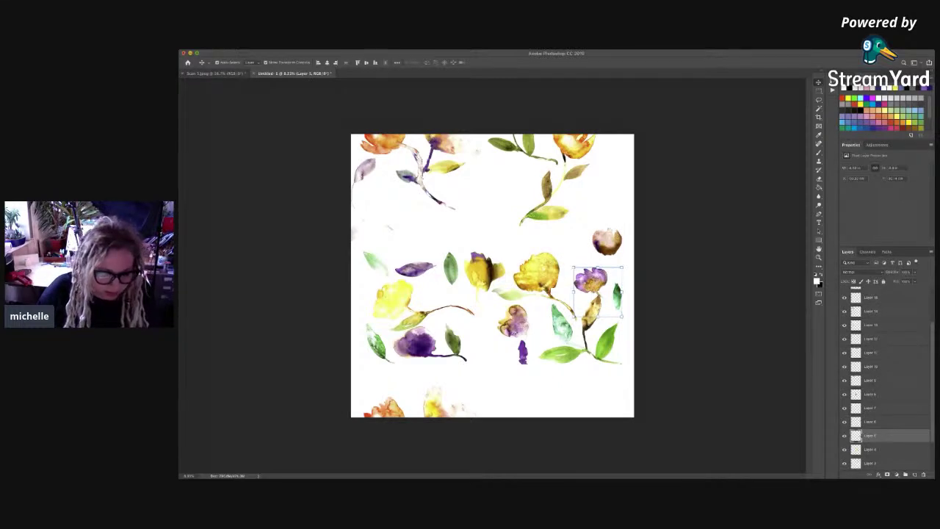
Step: Duplicate the purple leaf sprig on the left edge and shift the copy horizontally by the canvas width onto the right edge
{"action": "left_click", "coordinate": [859, 409]}
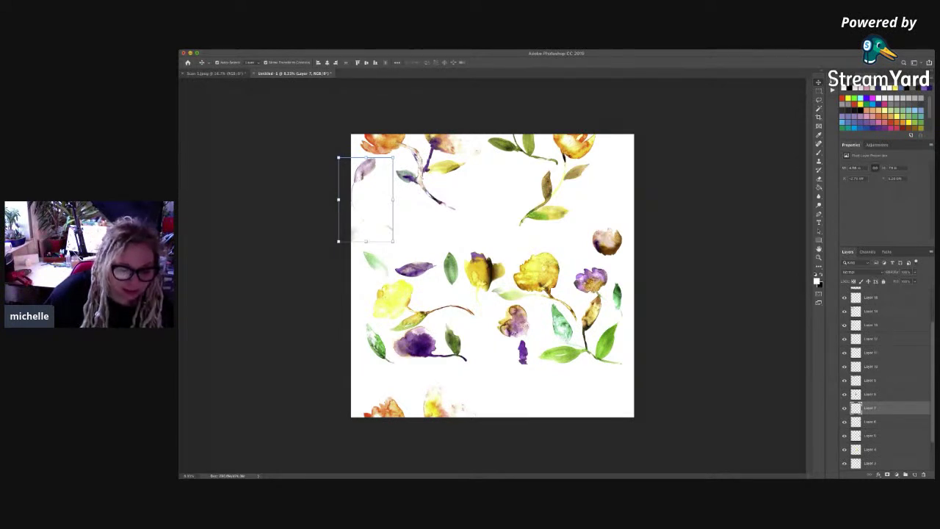
{"action": "key", "text": "ctrl+j"}
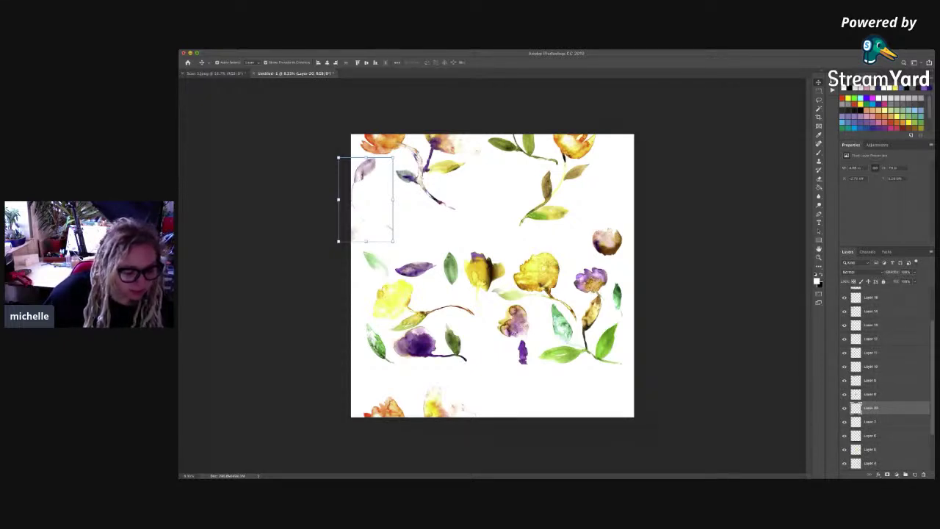
{"action": "key", "text": "ctrl+t"}
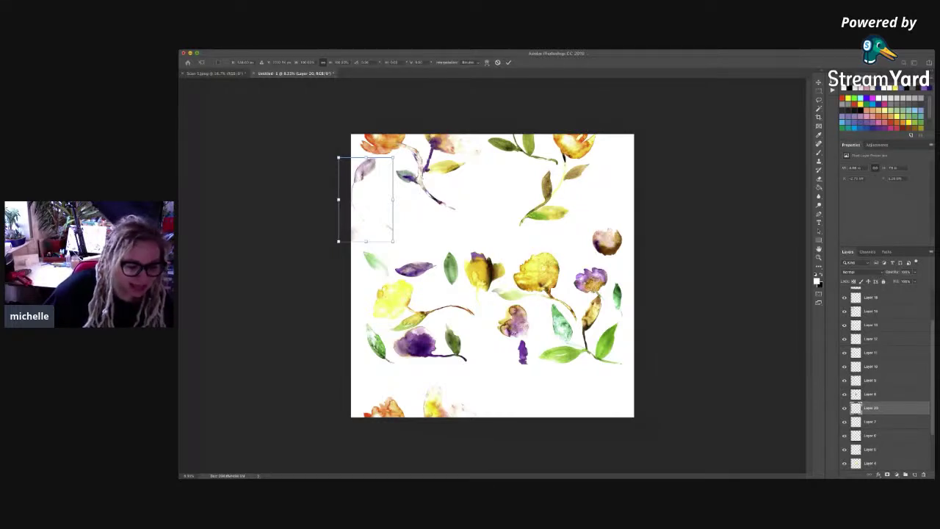
{"action": "double_click", "coordinate": [244, 62]}
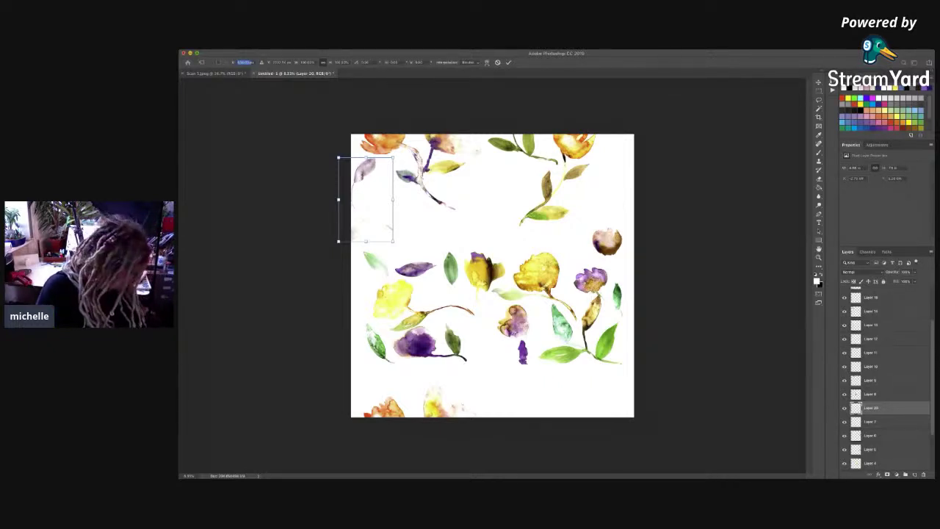
{"action": "type", "text": "1"}
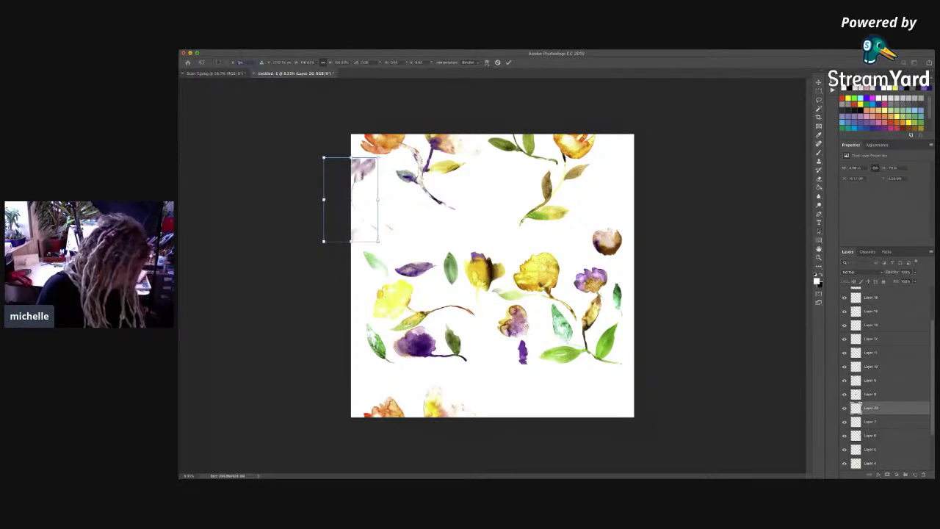
{"action": "type", "text": "0011"}
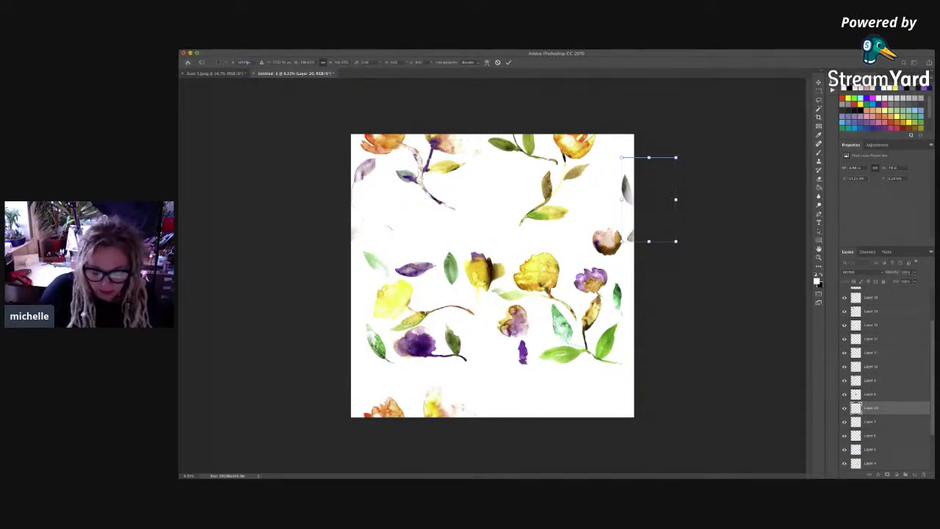
{"action": "key", "text": "Return"}
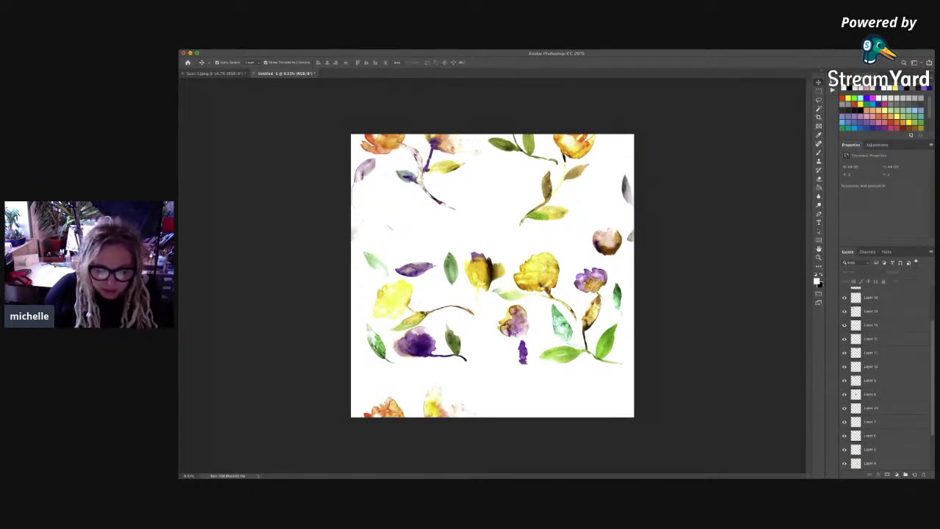
Step: Select the green leafy branch and the orange flower branch crossing the top edge, and duplicate their layers
{"action": "left_click", "coordinate": [527, 145]}
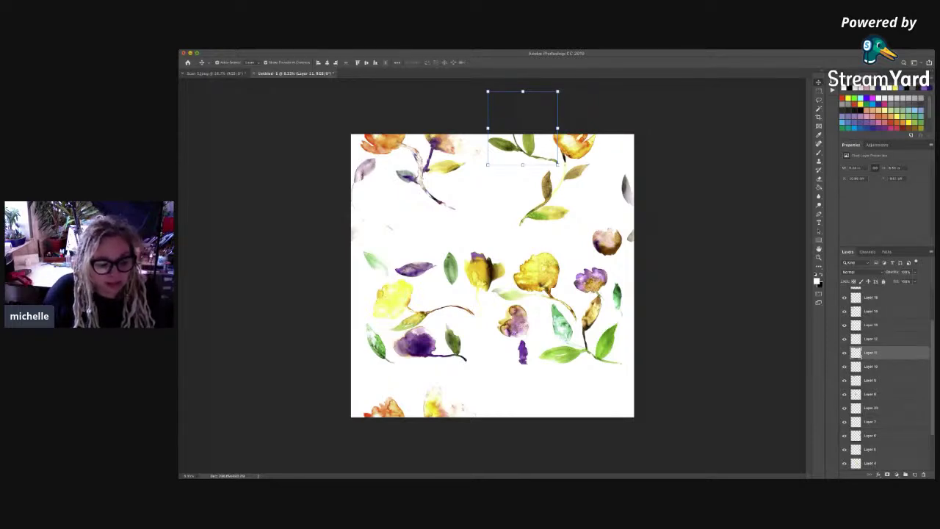
{"action": "left_click", "coordinate": [683, 183]}
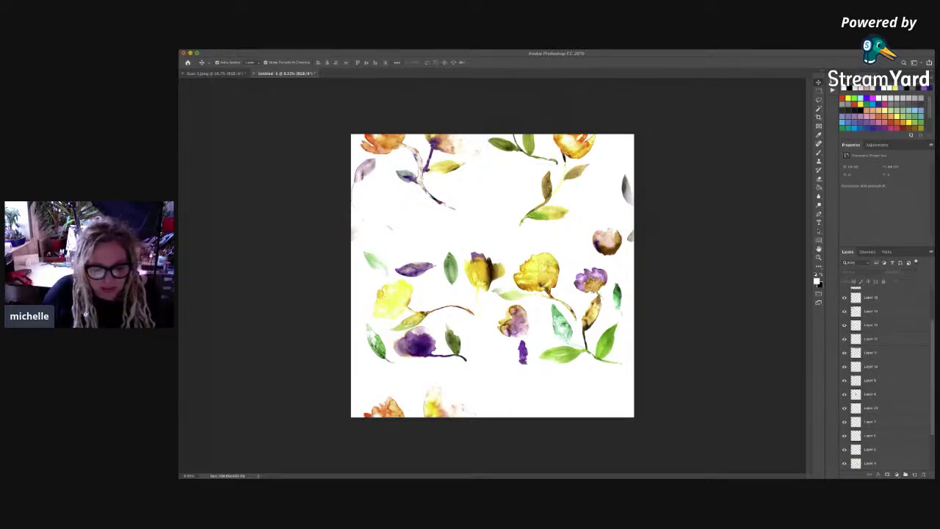
{"action": "left_click", "coordinate": [527, 144]}
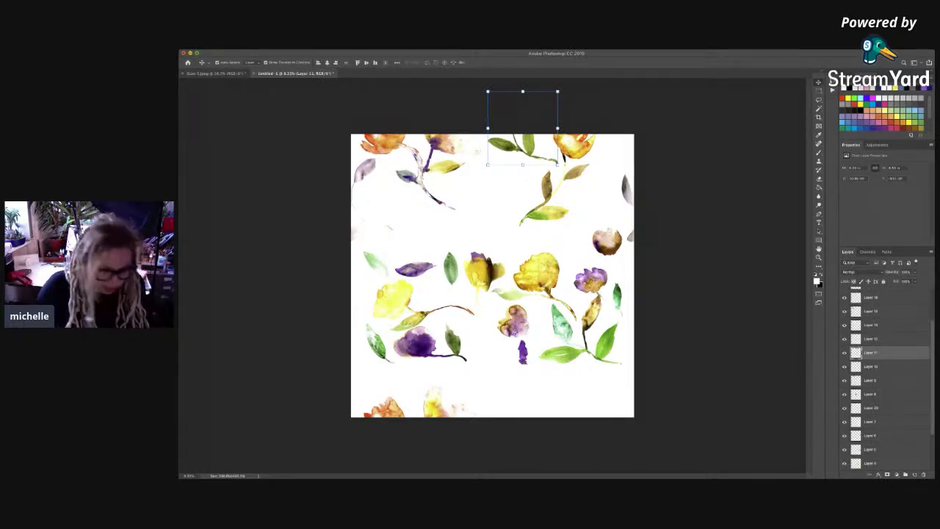
{"action": "left_click", "coordinate": [560, 156]}
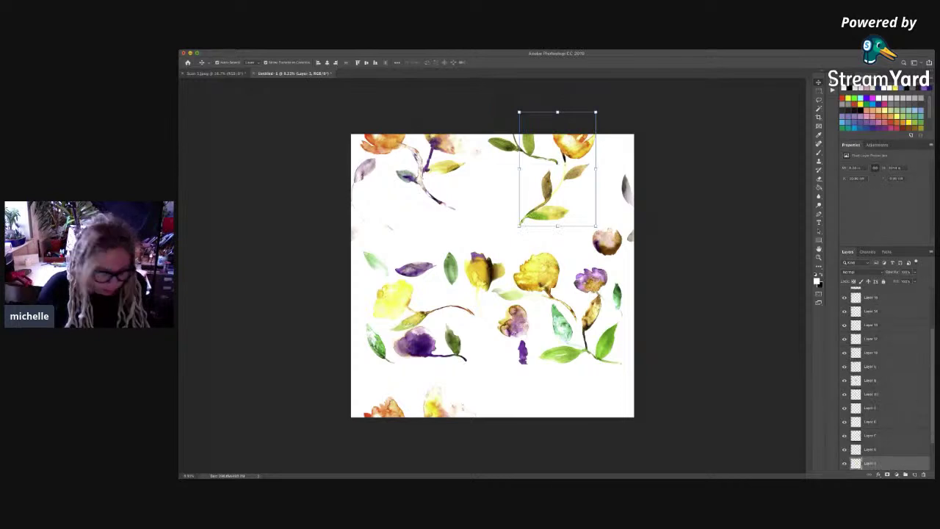
{"action": "left_click", "coordinate": [528, 145], "text": "shift"}
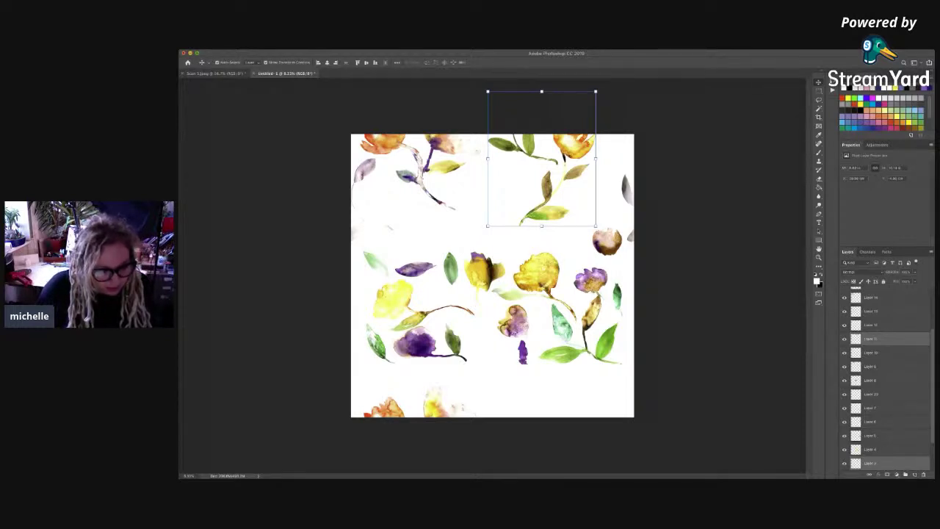
{"action": "key", "text": "super+j"}
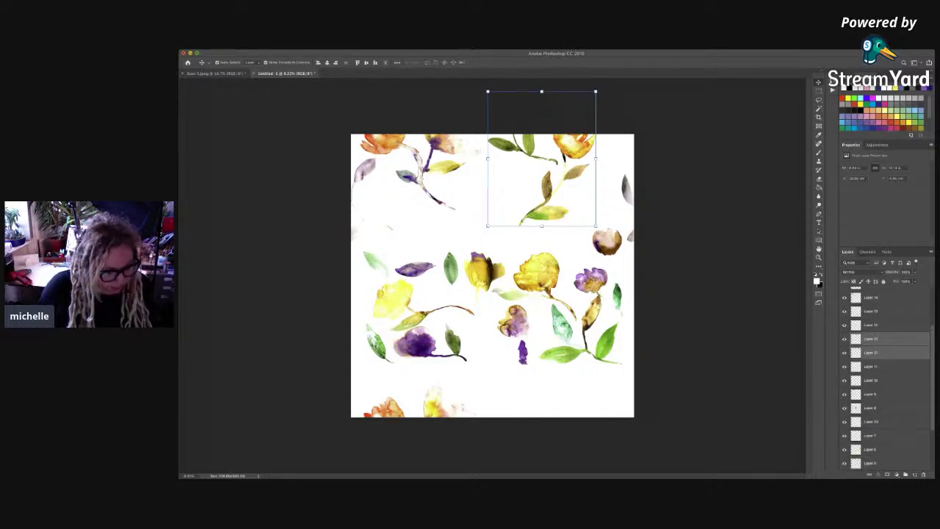
Step: Try to move the duplicated branches down by setting their vertical position to 18000 px, and undo the change
{"action": "key", "text": "super+t"}
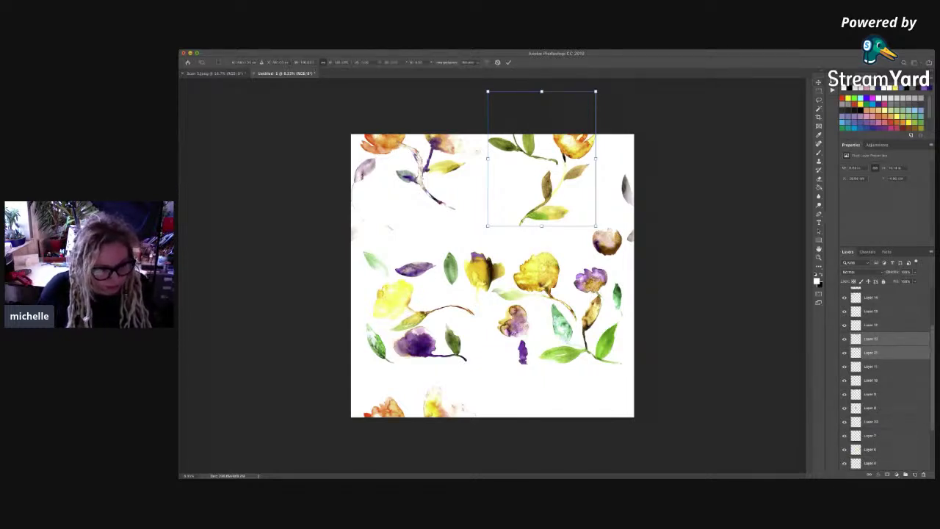
{"action": "double_click", "coordinate": [280, 63]}
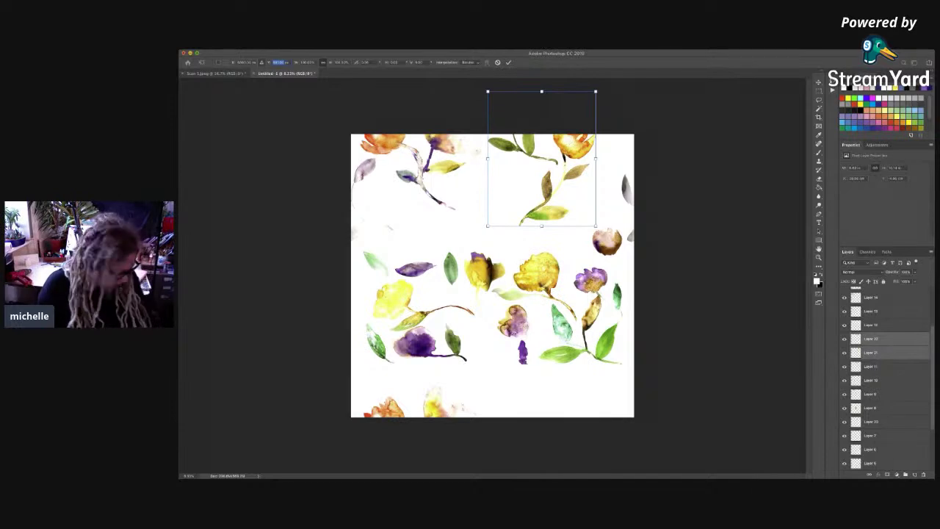
{"action": "type", "text": "1"}
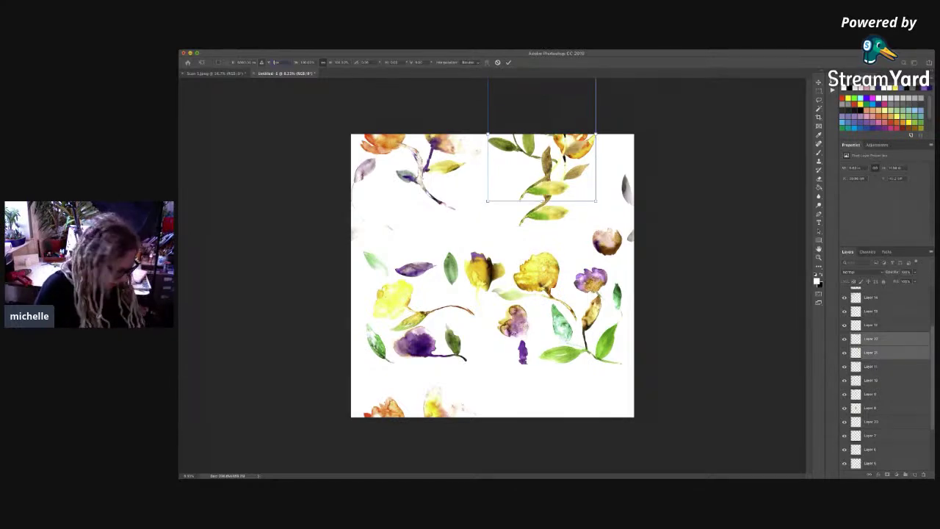
{"action": "type", "text": "8000"}
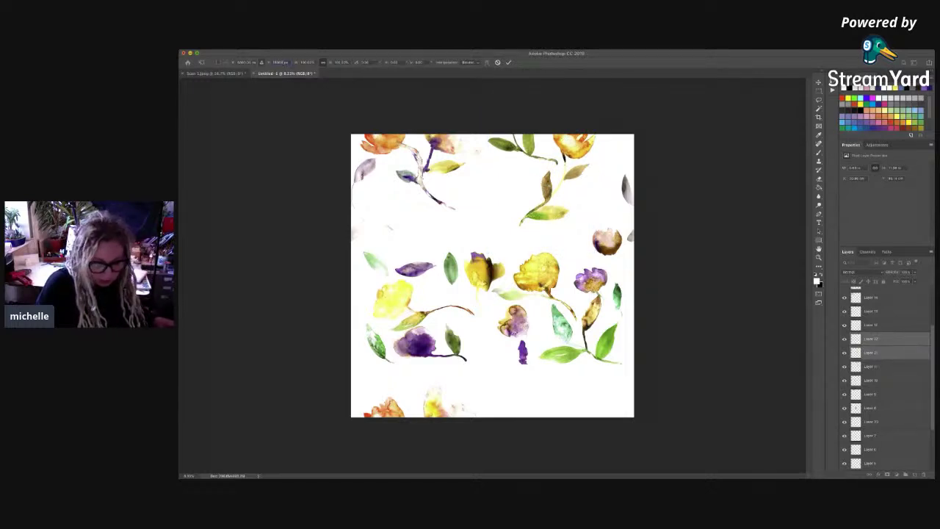
{"action": "key", "text": "super+z"}
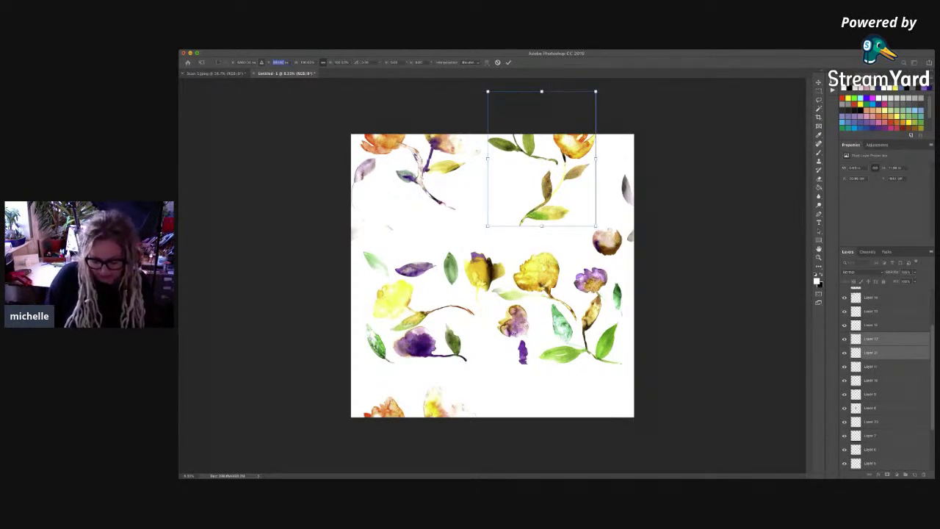
{"action": "key", "text": "Return"}
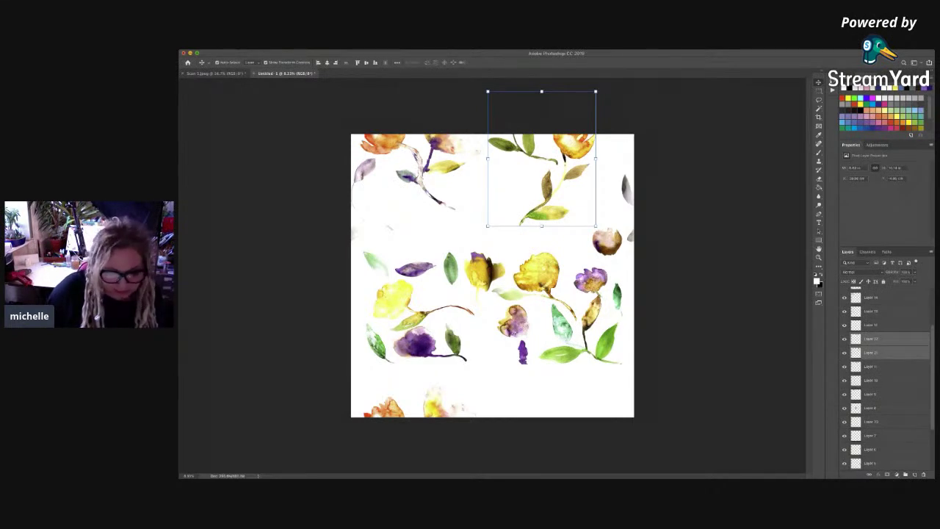
Step: Pull the duplicated branches sideways off the originals and delete them
{"action": "left_click_drag", "start_coordinate": [547, 213], "coordinate": [594, 213]}
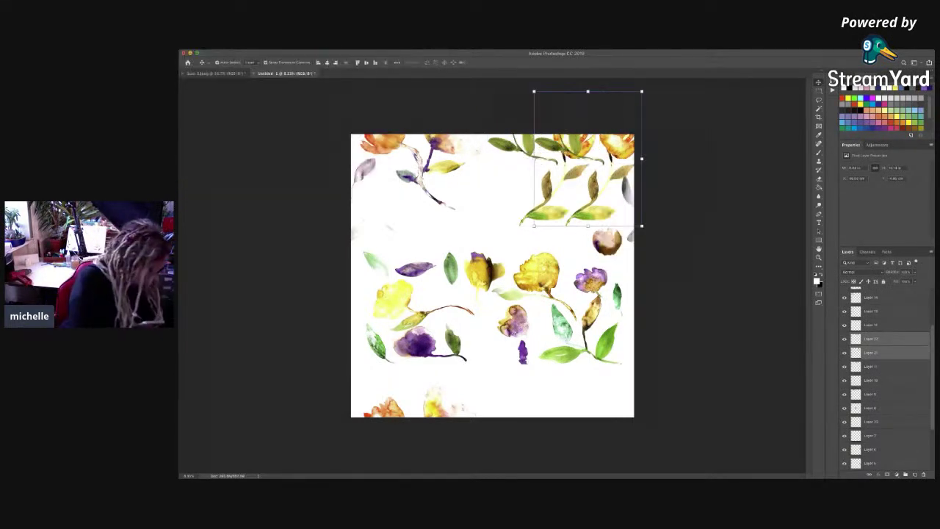
{"action": "key", "text": "Delete"}
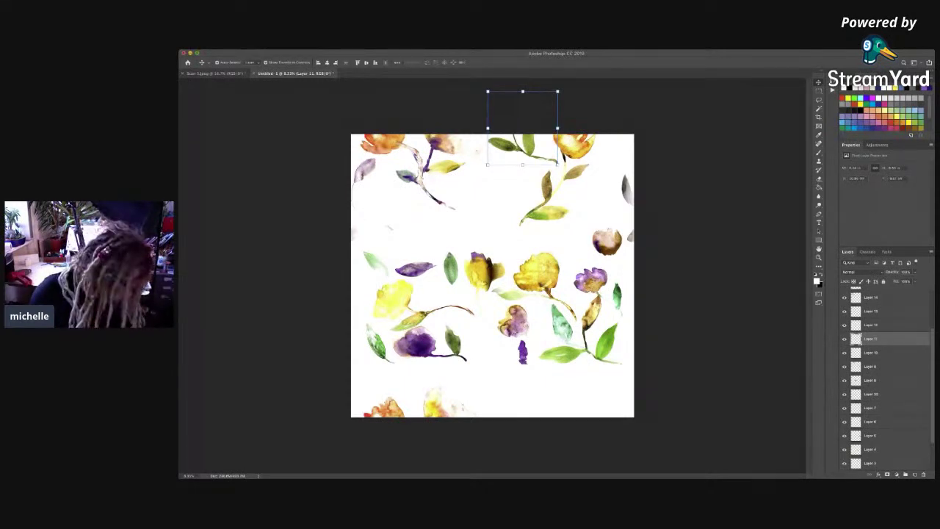
Step: Duplicate the green leafy branch and the orange flower branch crossing the top edge, and shift the copies down by the canvas height onto the bottom edge
{"action": "left_click", "coordinate": [575, 146], "text": "shift"}
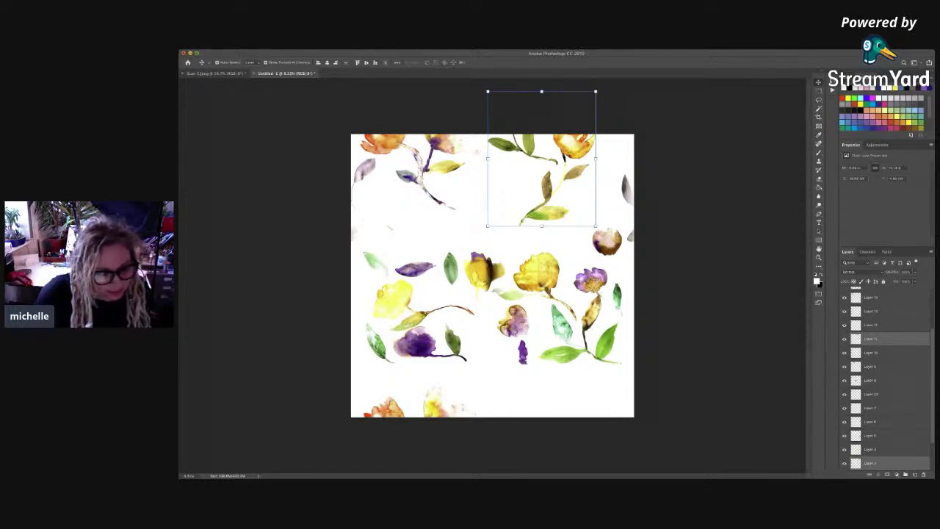
{"action": "key", "text": "super+j"}
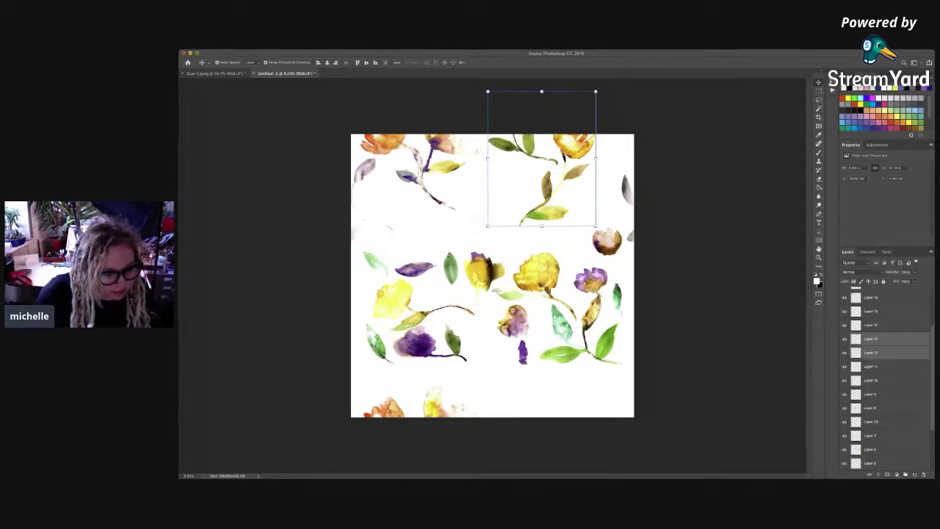
{"action": "key", "text": "super+t"}
{"action": "left_click", "coordinate": [280, 62]}
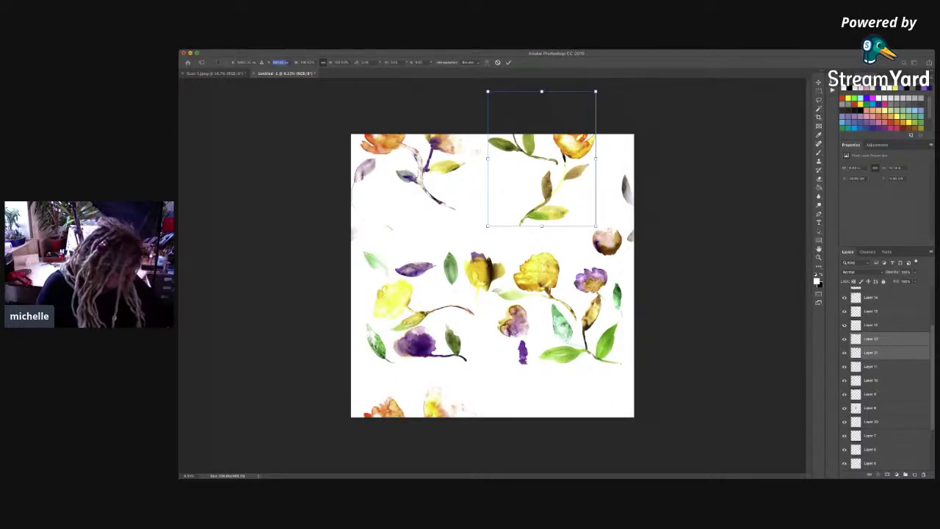
{"action": "type", "text": "80"}
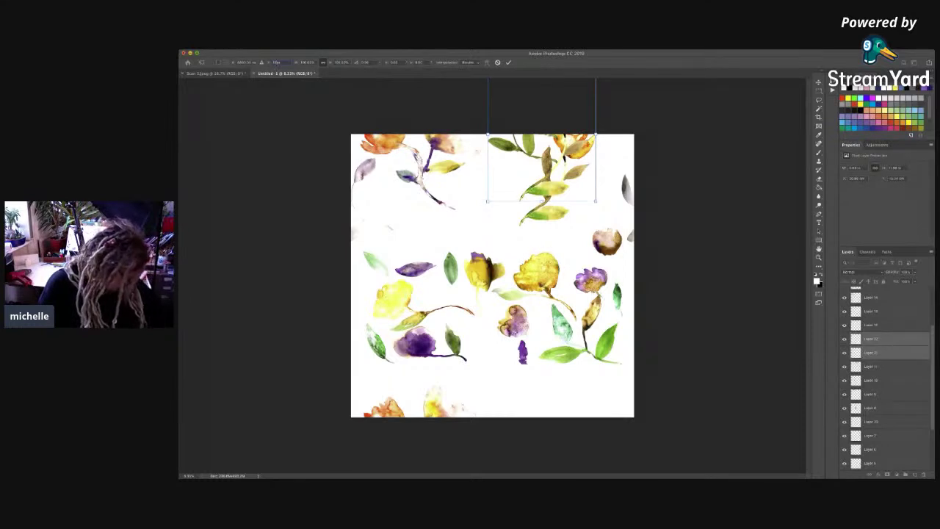
{"action": "type", "text": "0"}
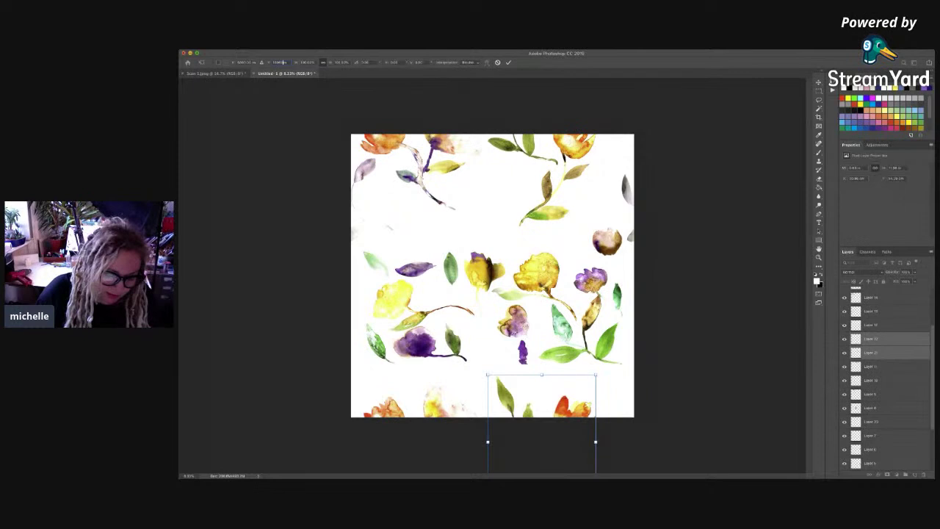
{"action": "key", "text": "Return"}
Step: Move the golden yellow flower up into the gap between the top branches and rotate it so its stem points down and to the left
{"action": "left_click_drag", "start_coordinate": [536, 274], "coordinate": [487, 186]}
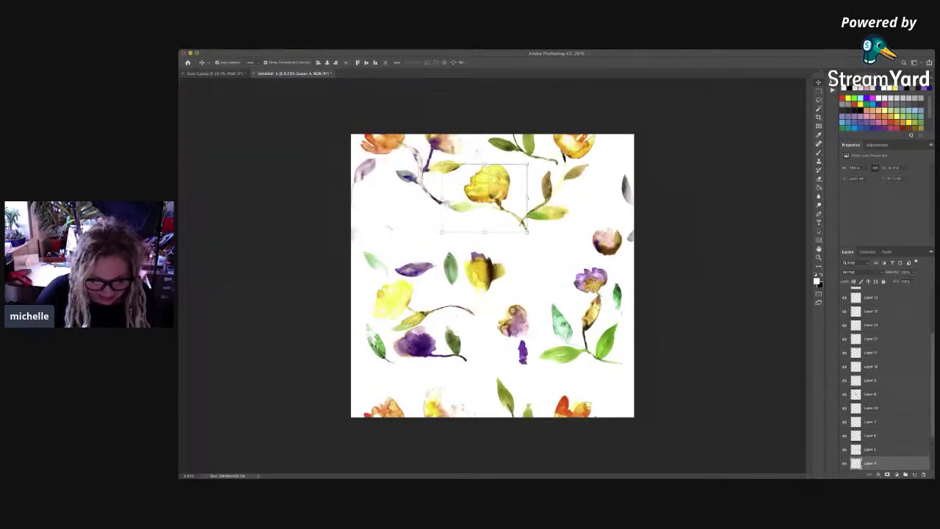
{"action": "left_click_drag", "start_coordinate": [531, 236], "coordinate": [455, 244]}
{"action": "left_click_drag", "start_coordinate": [496, 197], "coordinate": [503, 196]}
{"action": "mouse_move", "coordinate": [531, 239]}
{"action": "left_mouse_down"}
{"action": "mouse_move", "coordinate": [513, 251]}
{"action": "mouse_move", "coordinate": [529, 241]}
{"action": "left_mouse_up"}
{"action": "left_click_drag", "start_coordinate": [502, 199], "coordinate": [496, 199]}
{"action": "mouse_move", "coordinate": [522, 241]}
{"action": "left_mouse_down"}
{"action": "mouse_move", "coordinate": [504, 216]}
{"action": "mouse_move", "coordinate": [546, 269]}
{"action": "mouse_move", "coordinate": [510, 218]}
{"action": "mouse_move", "coordinate": [518, 236]}
{"action": "left_mouse_up"}
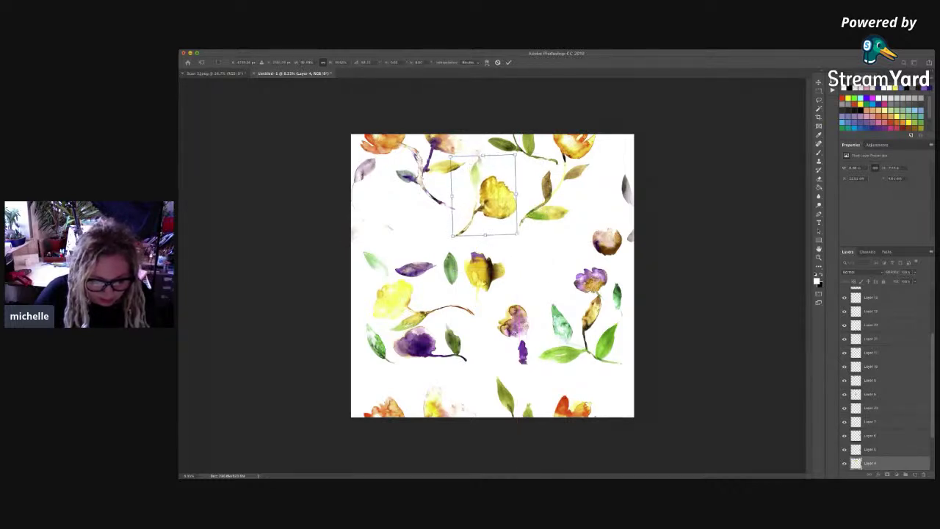
{"action": "left_click_drag", "start_coordinate": [492, 198], "coordinate": [496, 202]}
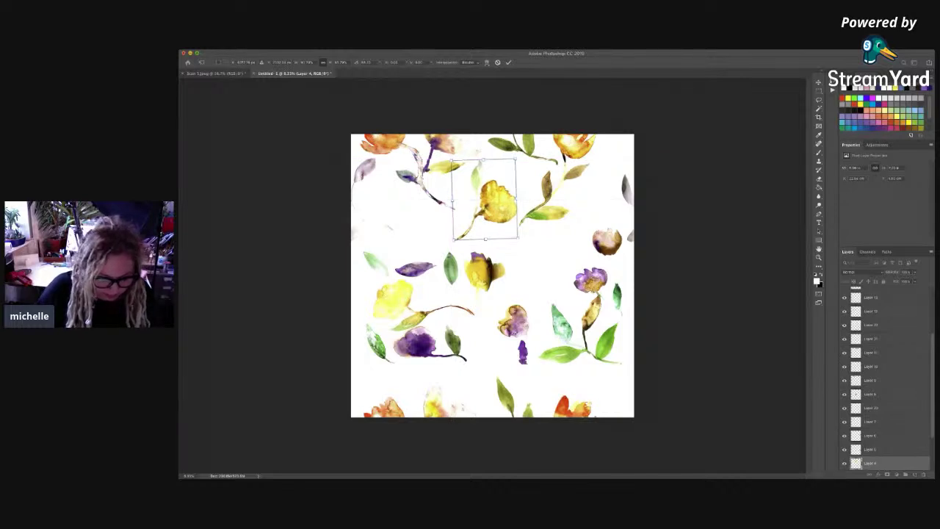
{"action": "key", "text": "Return"}
Step: Move the dark-centred yellow bloom below the purple-stemmed branch at upper left, enlarge it and rotate it onto its side
{"action": "left_click_drag", "start_coordinate": [482, 270], "coordinate": [420, 220]}
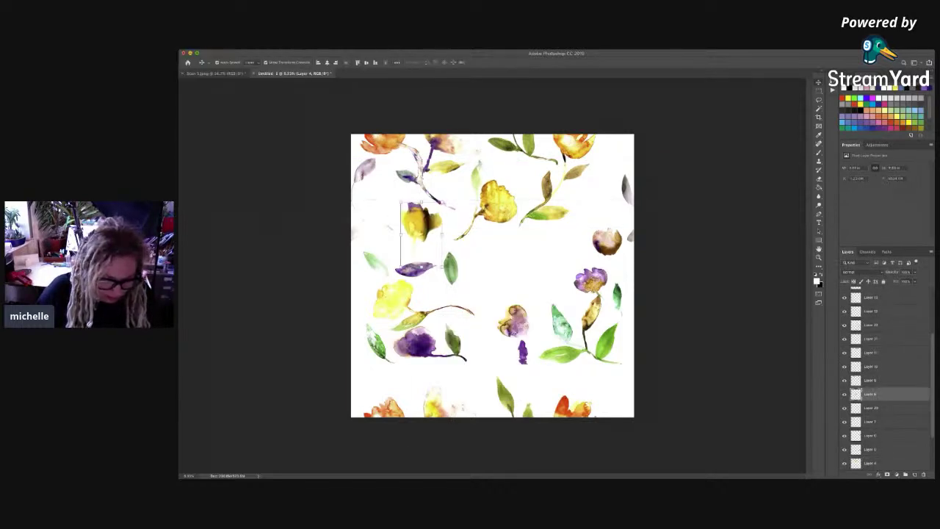
{"action": "left_click_drag", "start_coordinate": [447, 271], "coordinate": [495, 240]}
{"action": "left_click_drag", "start_coordinate": [423, 228], "coordinate": [415, 233]}
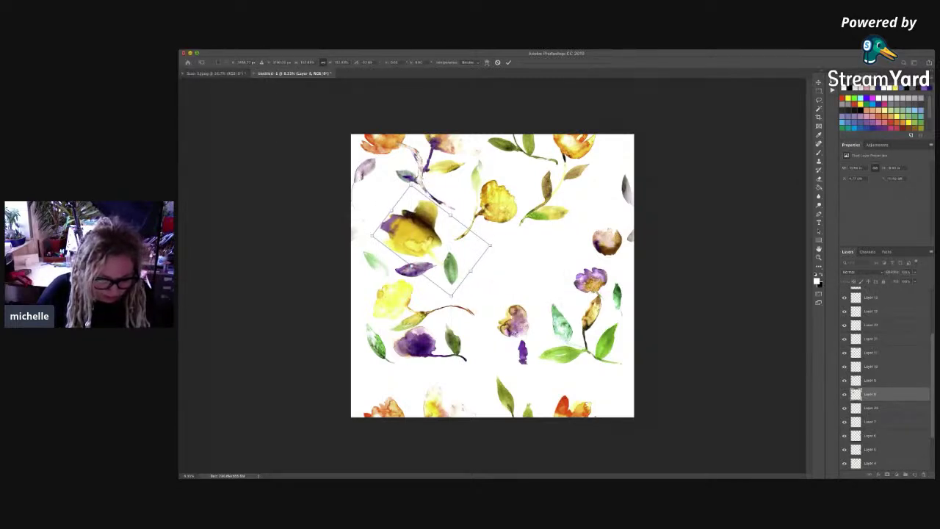
{"action": "key", "text": "Return"}
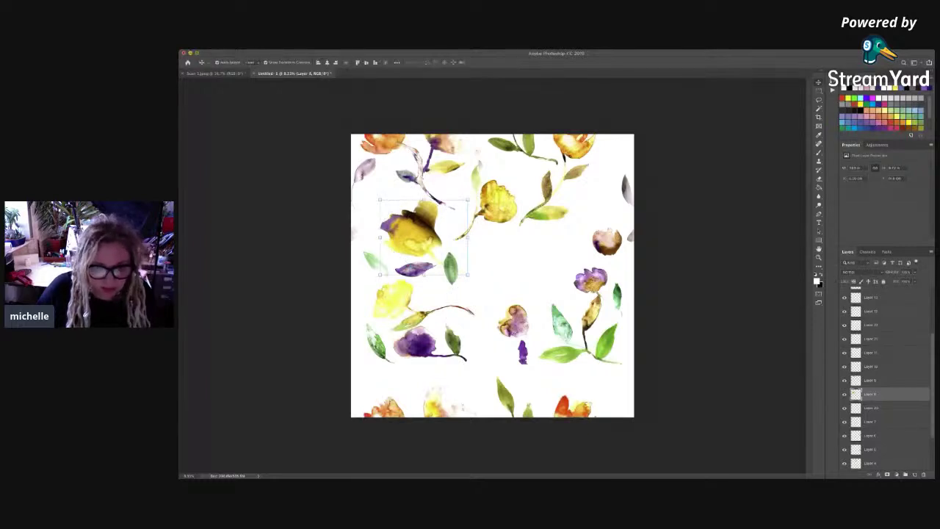
Step: Move the round brown-purple bloom to the end of the purple-stemmed branch, rotating and scaling it to fit beside the golden yellow flower
{"action": "left_click_drag", "start_coordinate": [607, 239], "coordinate": [515, 214]}
{"action": "left_click_drag", "start_coordinate": [517, 248], "coordinate": [491, 257]}
{"action": "left_click_drag", "start_coordinate": [536, 238], "coordinate": [488, 209]}
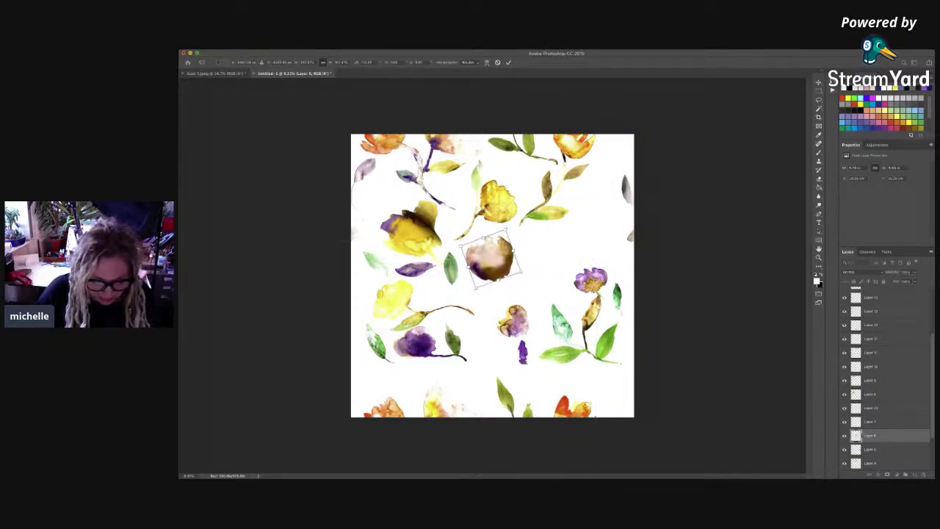
{"action": "left_click_drag", "start_coordinate": [520, 273], "coordinate": [495, 260]}
{"action": "left_click_drag", "start_coordinate": [481, 253], "coordinate": [459, 206]}
{"action": "key", "text": "Return"}
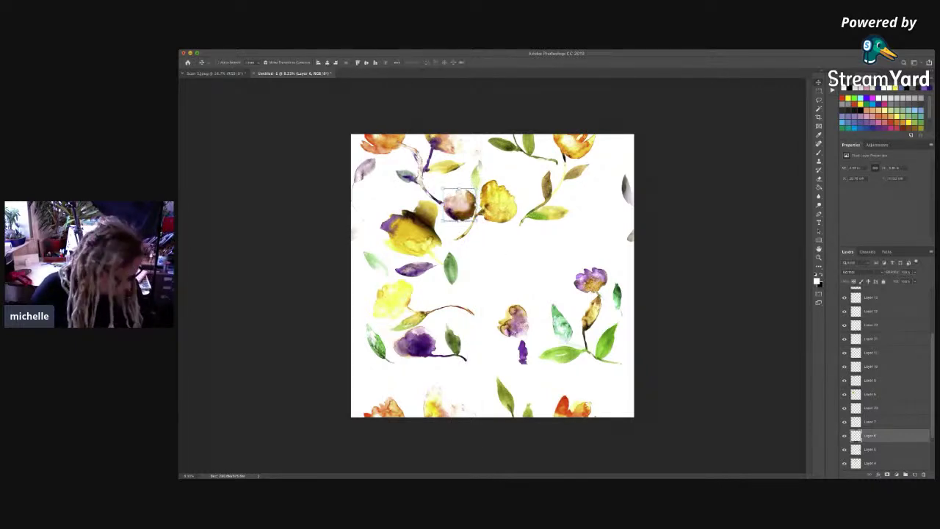
Step: Bring the brown-purple bloom's layer to the top of the stack and fine-tune the bloom's rotation and position on the stem
{"action": "key", "text": "super+]"}
{"action": "key", "text": "super+]"}
{"action": "key", "text": "super+]"}
{"action": "key", "text": "super+]"}
{"action": "key", "text": "super+]"}
{"action": "key", "text": "super+]"}
{"action": "key", "text": "super+]"}
{"action": "key", "text": "super+]"}
{"action": "key", "text": "super+]"}
{"action": "key", "text": "super+]"}
{"action": "key", "text": "super+]"}
{"action": "key", "text": "super+]"}
{"action": "key", "text": "super+]"}
{"action": "key", "text": "super+]"}
{"action": "key", "text": "super+]"}
{"action": "key", "text": "super+t"}
{"action": "left_click_drag", "start_coordinate": [455, 206], "coordinate": [457, 207]}
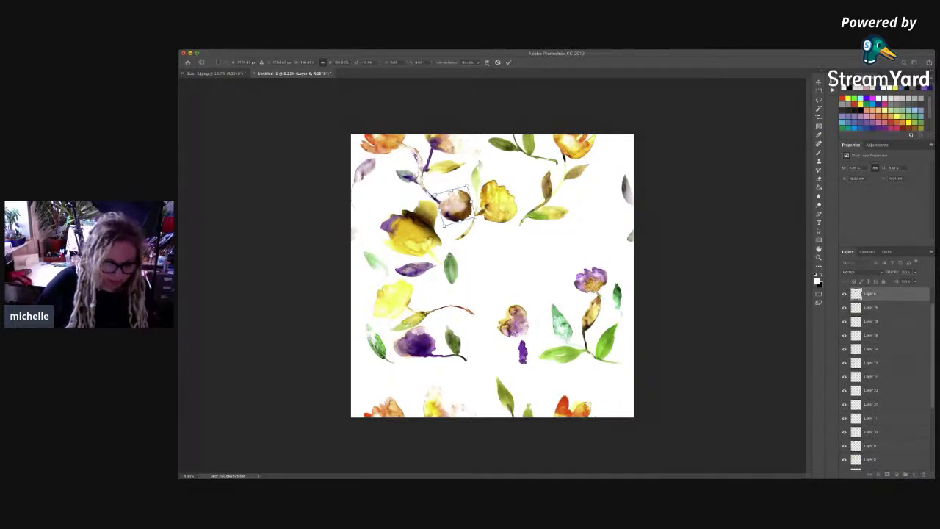
{"action": "key", "text": "Return"}
Step: Move the pale yellow flower branch to the centre of the tile and rotate it so its stem curves down to the right
{"action": "left_click_drag", "start_coordinate": [395, 300], "coordinate": [486, 248]}
{"action": "left_click_drag", "start_coordinate": [572, 222], "coordinate": [577, 267]}
{"action": "left_click_drag", "start_coordinate": [514, 253], "coordinate": [505, 273]}
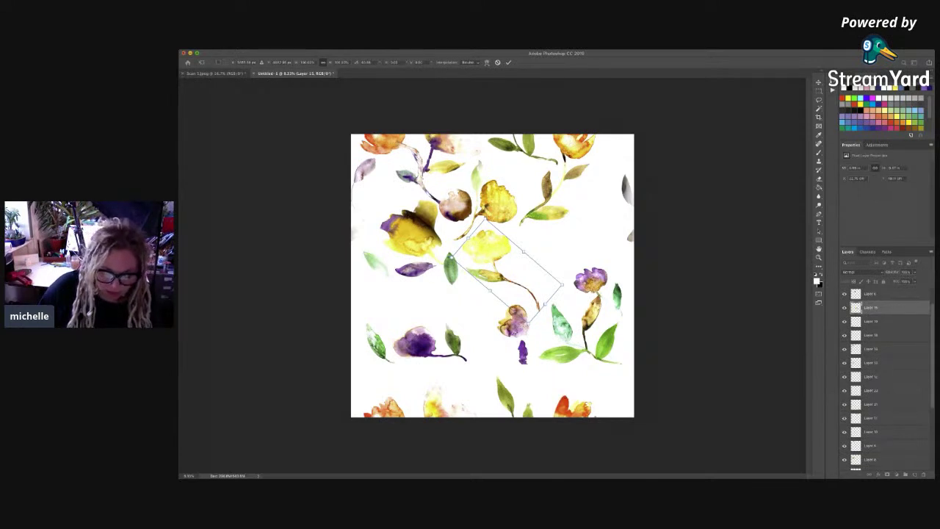
{"action": "key", "text": "Return"}
Step: Rotate the purple flower with the green leaf upright and place it below the pale yellow flower in the lower centre of the tile
{"action": "mouse_move", "coordinate": [590, 279]}
{"action": "left_mouse_down"}
{"action": "mouse_move", "coordinate": [528, 241]}
{"action": "mouse_move", "coordinate": [587, 261]}
{"action": "mouse_move", "coordinate": [585, 273]}
{"action": "mouse_move", "coordinate": [605, 280]}
{"action": "left_mouse_up"}
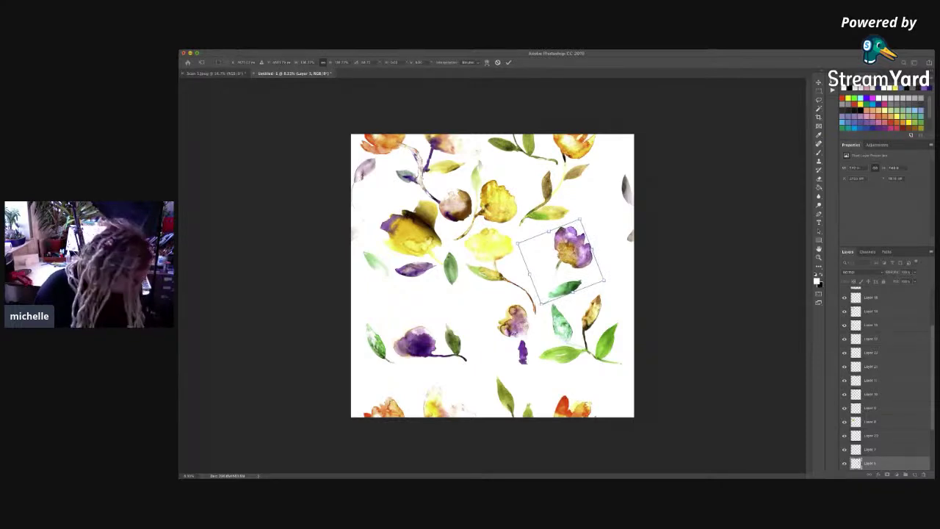
{"action": "left_click_drag", "start_coordinate": [592, 250], "coordinate": [453, 304]}
{"action": "left_click_drag", "start_coordinate": [462, 340], "coordinate": [432, 290]}
{"action": "left_click_drag", "start_coordinate": [491, 291], "coordinate": [564, 261]}
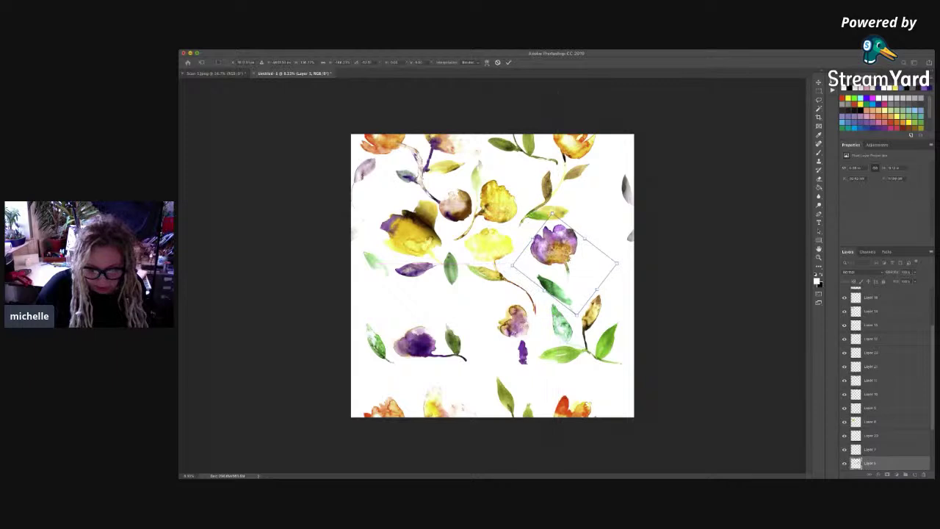
{"action": "left_click_drag", "start_coordinate": [552, 208], "coordinate": [583, 252]}
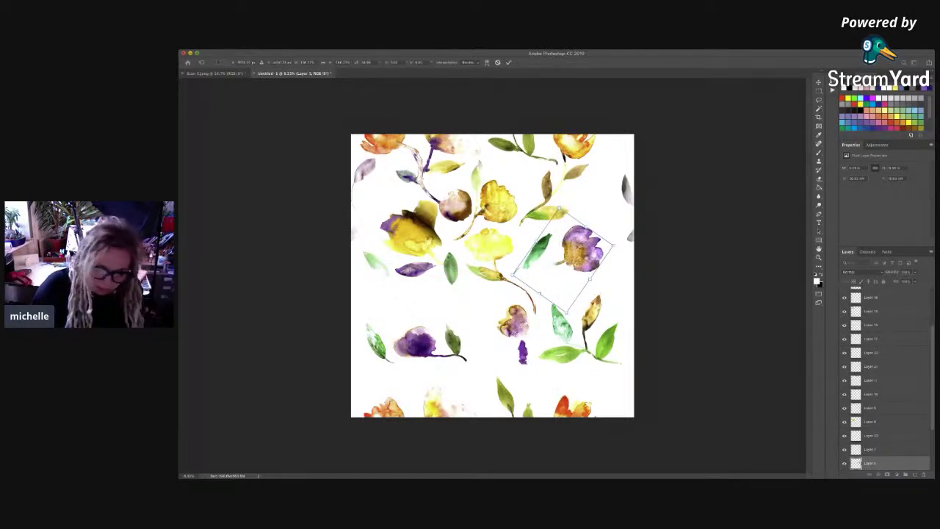
{"action": "left_click_drag", "start_coordinate": [580, 250], "coordinate": [479, 323]}
{"action": "key", "text": "Return"}
Step: Move the green leaf cluster with the purple-brown bud up near the right edge and rotate it clockwise
{"action": "left_click_drag", "start_coordinate": [587, 347], "coordinate": [596, 277]}
{"action": "left_click", "coordinate": [596, 309]}
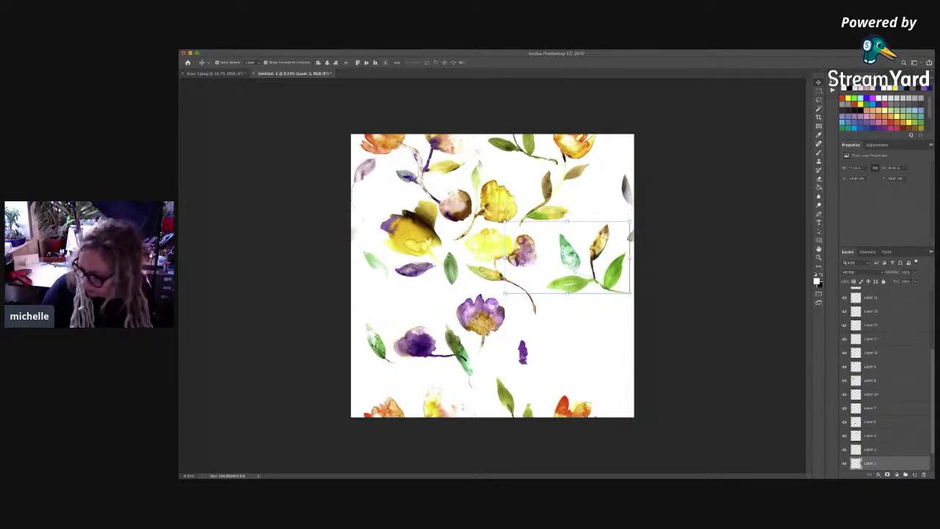
{"action": "left_click_drag", "start_coordinate": [596, 277], "coordinate": [599, 289]}
{"action": "left_click_drag", "start_coordinate": [637, 234], "coordinate": [648, 269]}
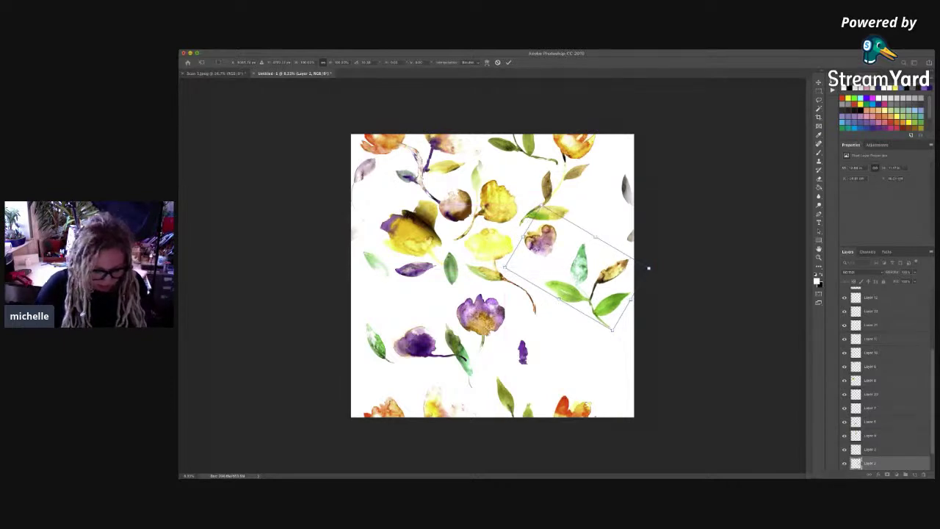
{"action": "key", "text": "Return"}
Step: Move the small green leaf beside the golden yellow flower and bring the leaf cluster's layer to the top of the stack
{"action": "left_click_drag", "start_coordinate": [378, 343], "coordinate": [512, 216]}
{"action": "left_click", "coordinate": [580, 266]}
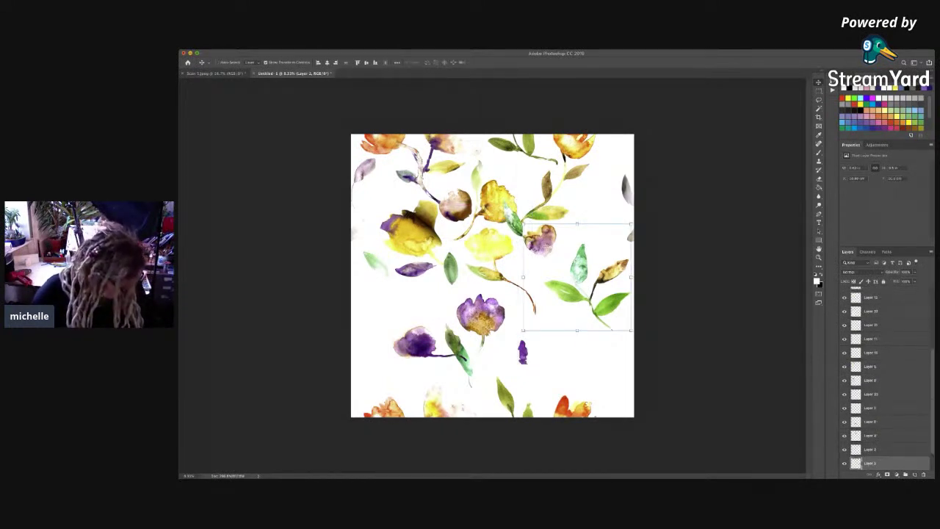
{"action": "key", "text": "ctrl+]"}
{"action": "key", "text": "ctrl+]"}
{"action": "key", "text": "ctrl+]"}
{"action": "key", "text": "ctrl+]"}
{"action": "key", "text": "ctrl+]"}
{"action": "key", "text": "ctrl+]"}
{"action": "key", "text": "ctrl+]"}
{"action": "key", "text": "ctrl+]"}
{"action": "key", "text": "ctrl+]"}
{"action": "key", "text": "ctrl+]"}
{"action": "key", "text": "ctrl+]"}
{"action": "key", "text": "ctrl+]"}
{"action": "key", "text": "ctrl+]"}
{"action": "key", "text": "ctrl+]"}
{"action": "key", "text": "ctrl+]"}
{"action": "key", "text": "ctrl+]"}
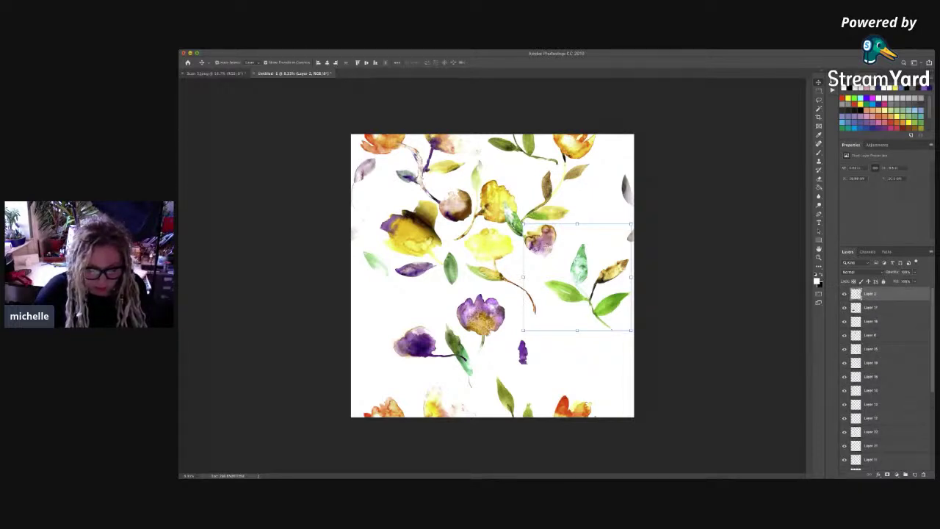
Step: Move and tilt the purple flower across the left edge, and place a duplicate exactly one canvas width over on the right edge
{"action": "left_click_drag", "start_coordinate": [482, 316], "coordinate": [366, 300]}
{"action": "key", "text": "Return"}
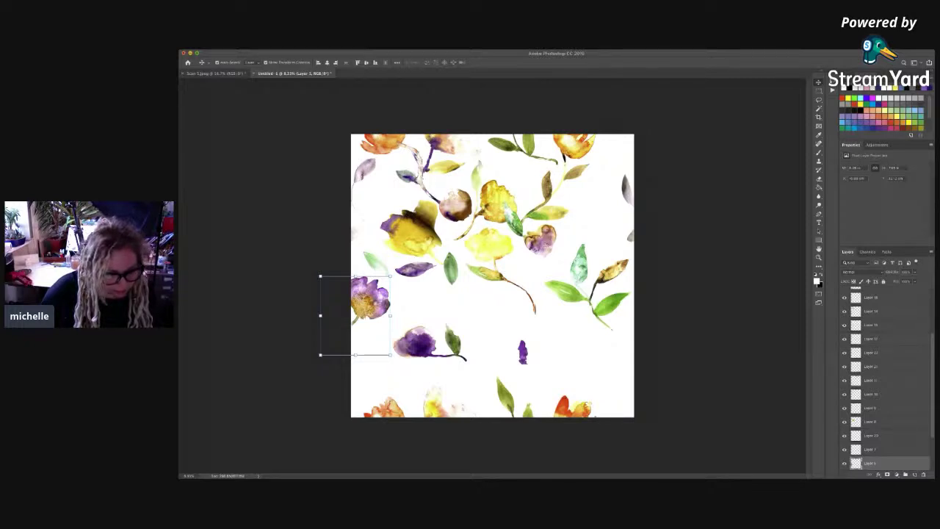
{"action": "key", "text": "super+j"}
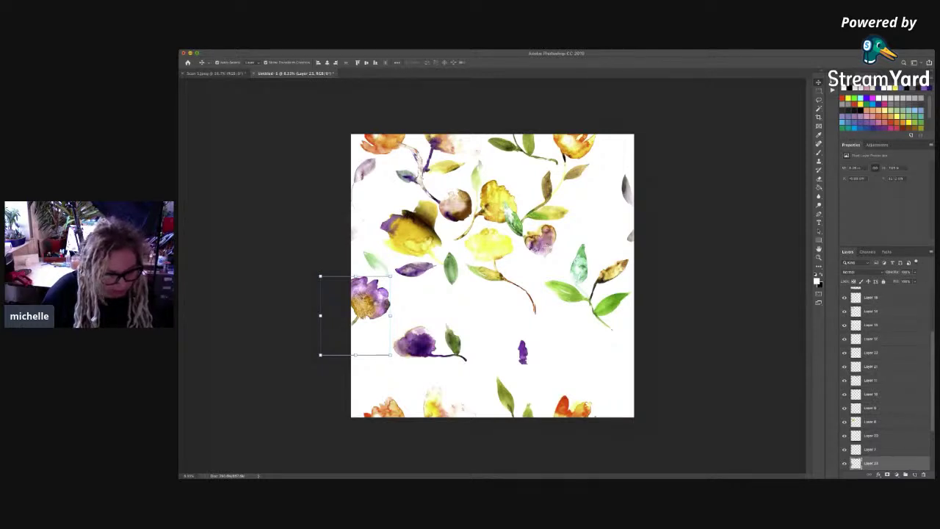
{"action": "key", "text": "super+t"}
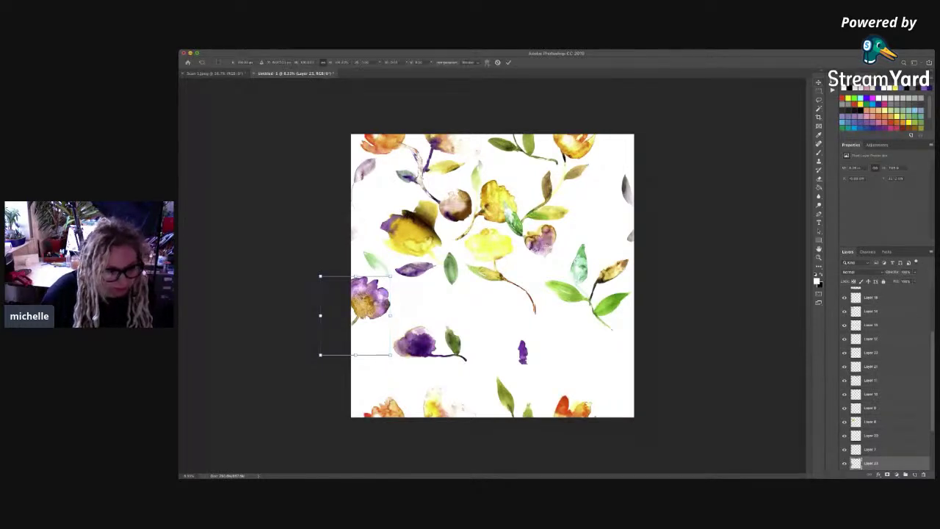
{"action": "double_click", "coordinate": [244, 62]}
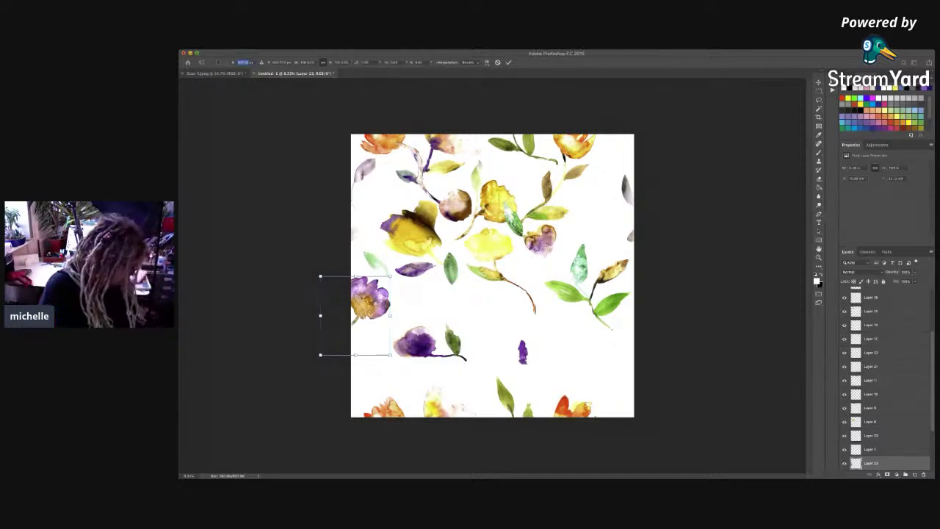
{"action": "type", "text": "1"}
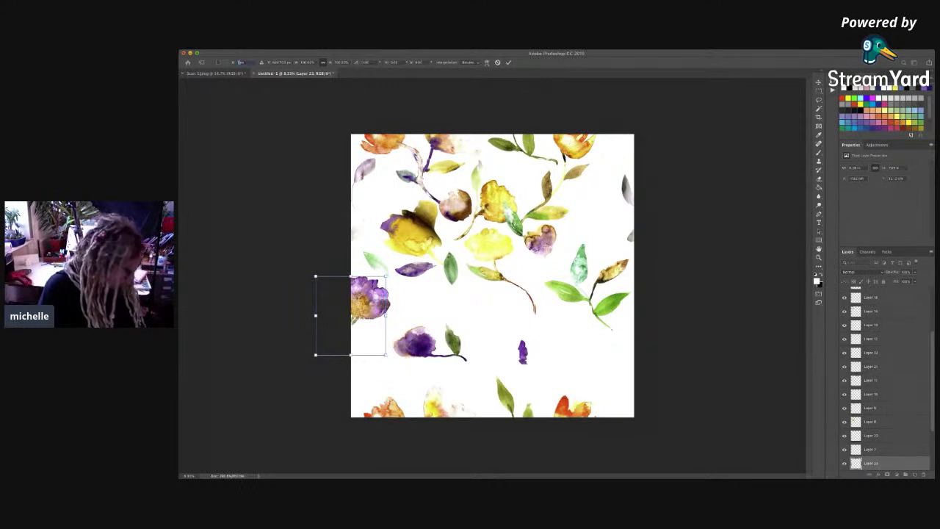
{"action": "type", "text": "03"}
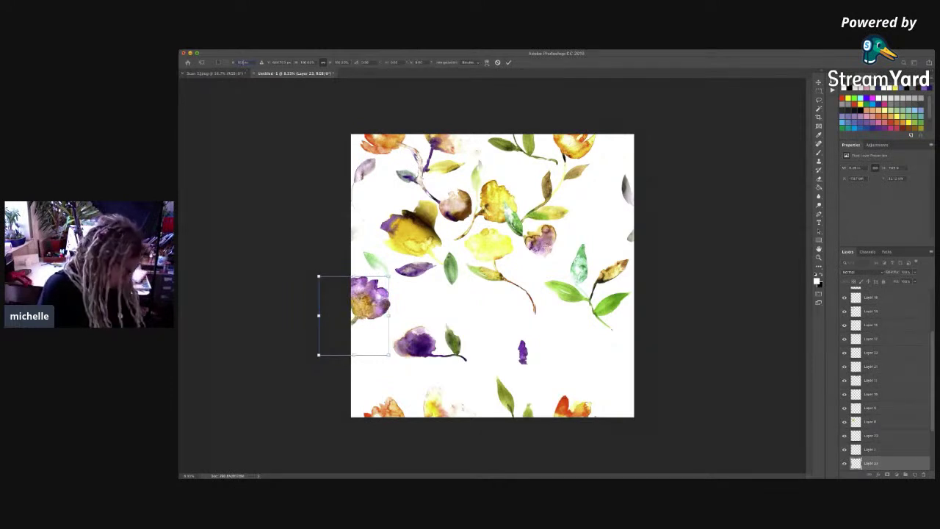
{"action": "type", "text": "3"}
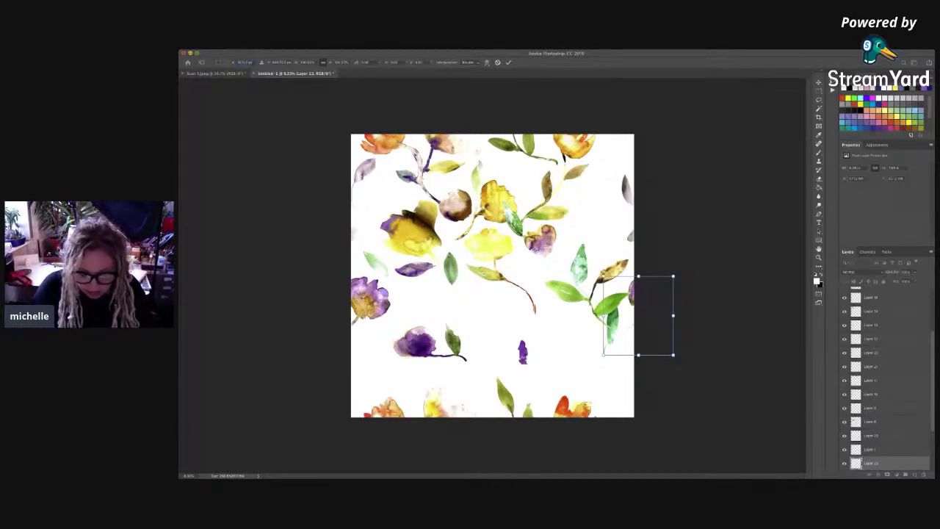
{"action": "key", "text": "Return"}
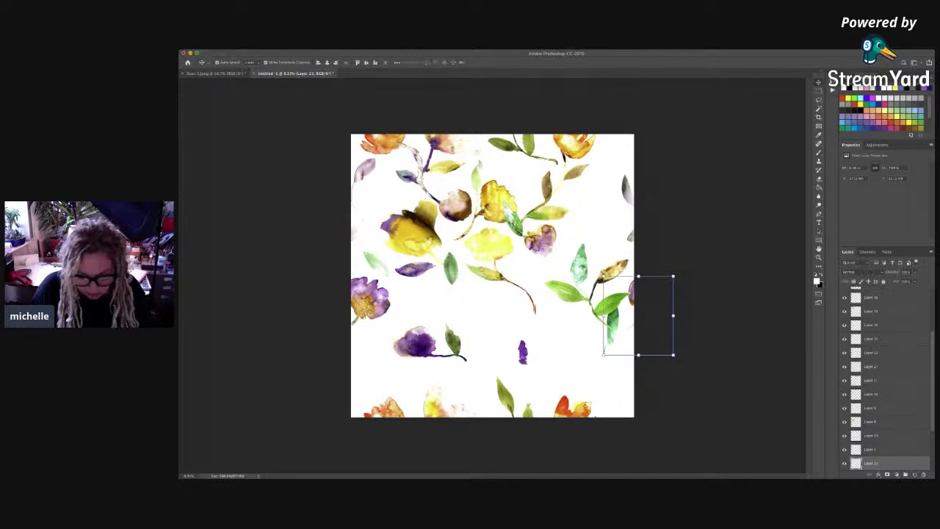
{"action": "key", "text": "super+t"}
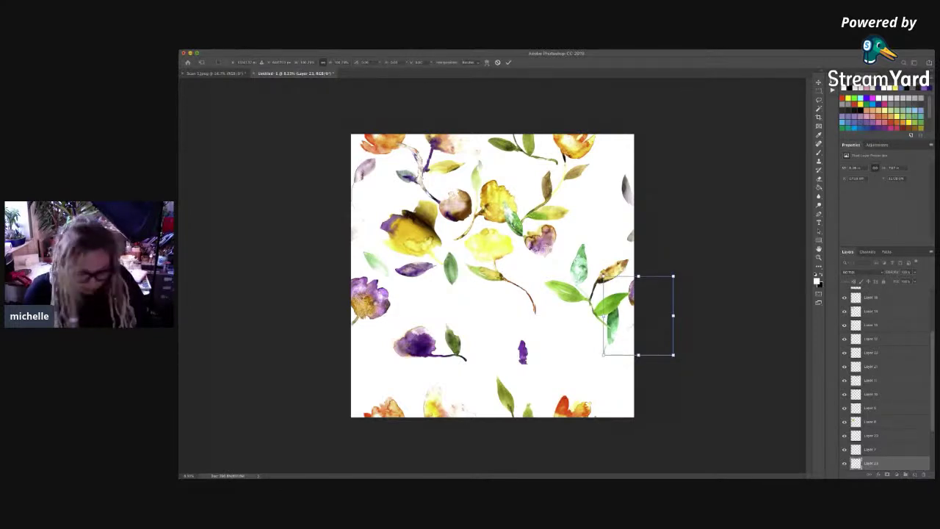
{"action": "key", "text": "Return"}
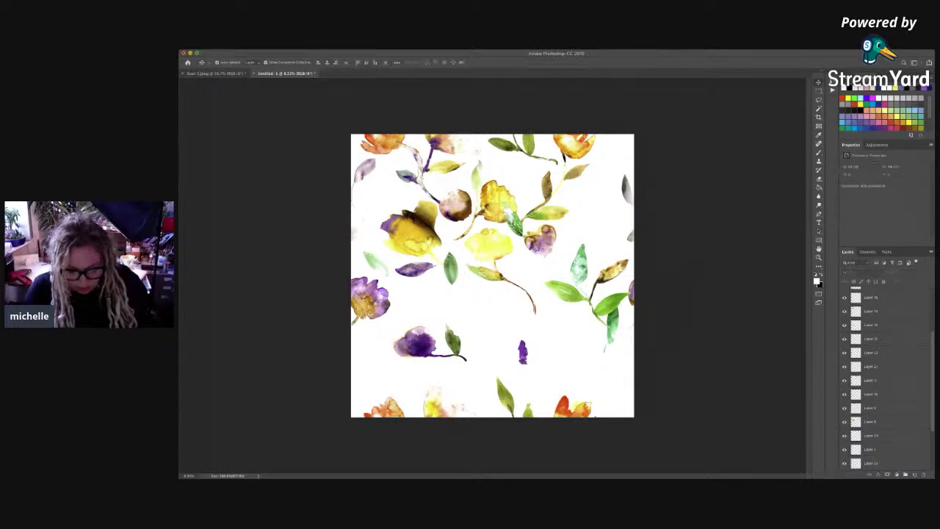
Step: Bring the duplicated purple flower's layer on the right edge to the top of the stack, above the green leaf cluster
{"action": "left_click", "coordinate": [541, 241]}
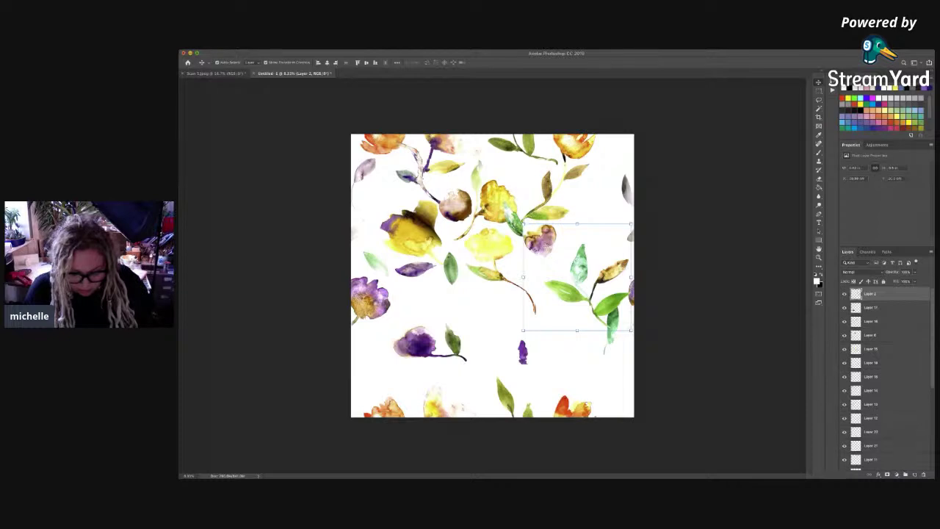
{"action": "left_click", "coordinate": [613, 328]}
{"action": "left_click_drag", "start_coordinate": [875, 463], "coordinate": [874, 311]}
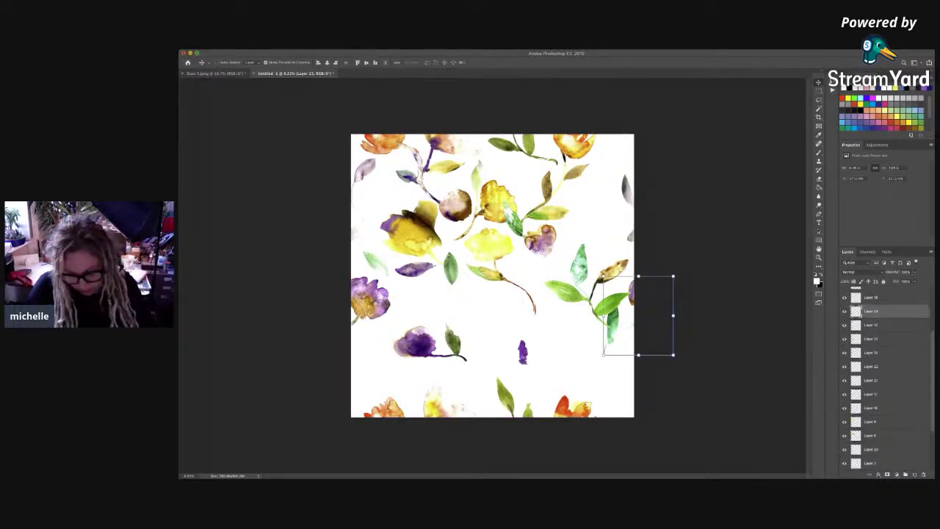
{"action": "key", "text": "super+]"}
{"action": "key", "text": "super+]"}
{"action": "key", "text": "super+]"}
{"action": "key", "text": "super+]"}
{"action": "key", "text": "super+]"}
{"action": "key", "text": "super+]"}
{"action": "key", "text": "super+]"}
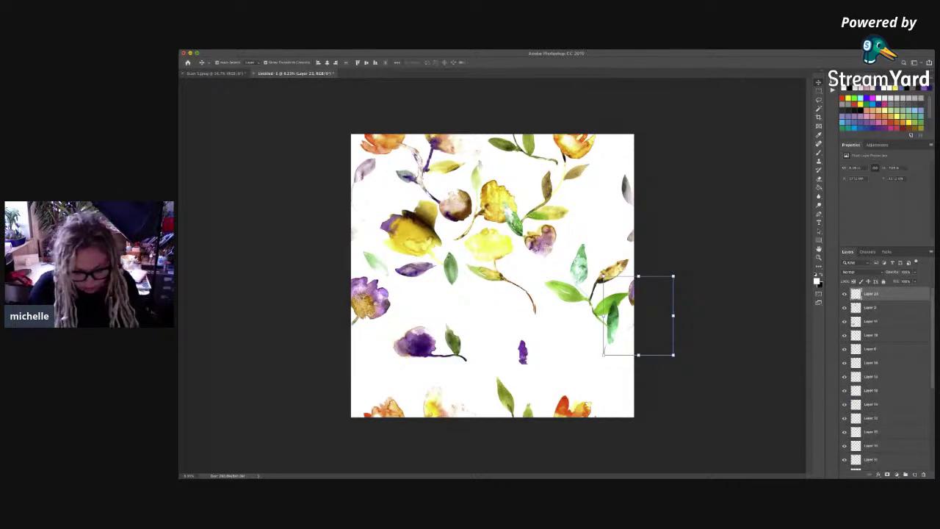
Step: Move the dark purple flower up beneath the small purple leaf and rotate it so its stem points down toward the bottom edge
{"action": "left_click_drag", "start_coordinate": [425, 342], "coordinate": [434, 305]}
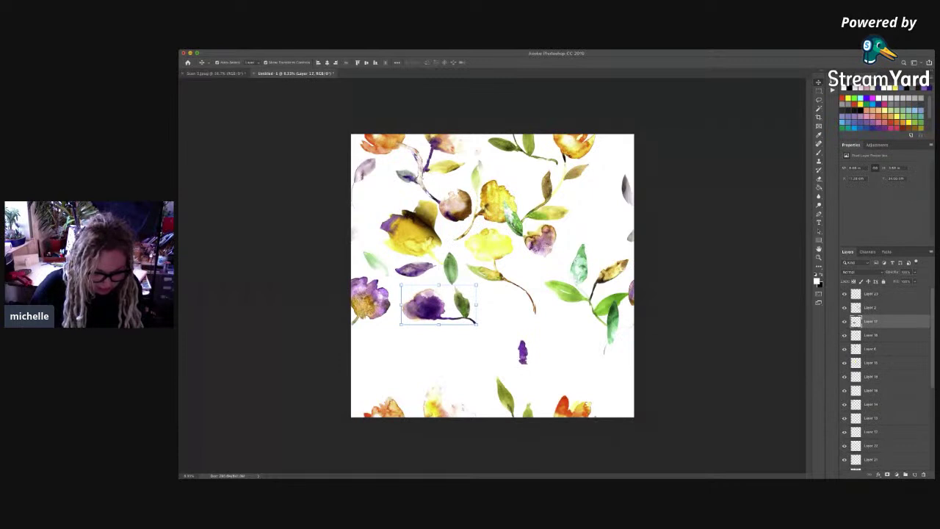
{"action": "left_click_drag", "start_coordinate": [480, 328], "coordinate": [459, 382]}
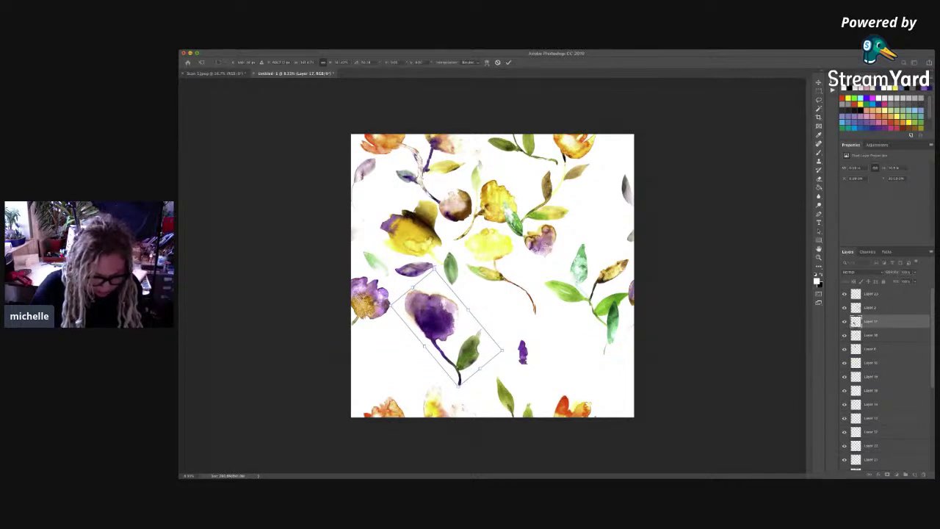
{"action": "key", "text": "Return"}
Step: Enlarge the small purple scrap, then tilt it and place it in the upper gap beside the golden yellow flower
{"action": "left_click_drag", "start_coordinate": [522, 351], "coordinate": [552, 395]}
{"action": "left_click_drag", "start_coordinate": [553, 309], "coordinate": [543, 338]}
{"action": "key", "text": "Return"}
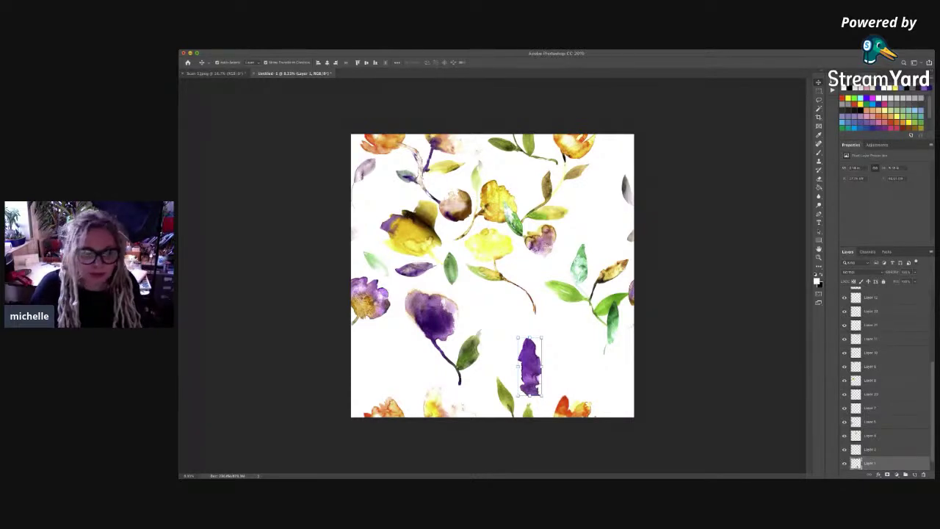
{"action": "left_click_drag", "start_coordinate": [546, 400], "coordinate": [538, 191]}
{"action": "key", "text": "Return"}
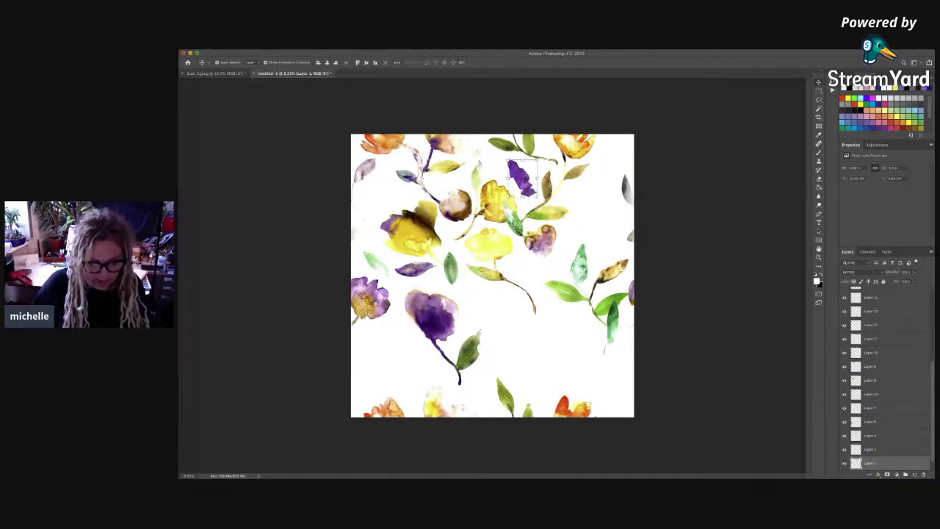
Step: Duplicate the orange flower from the top edge, rotate the copy and place it in the gap near the upper right edge
{"action": "left_click", "coordinate": [387, 143]}
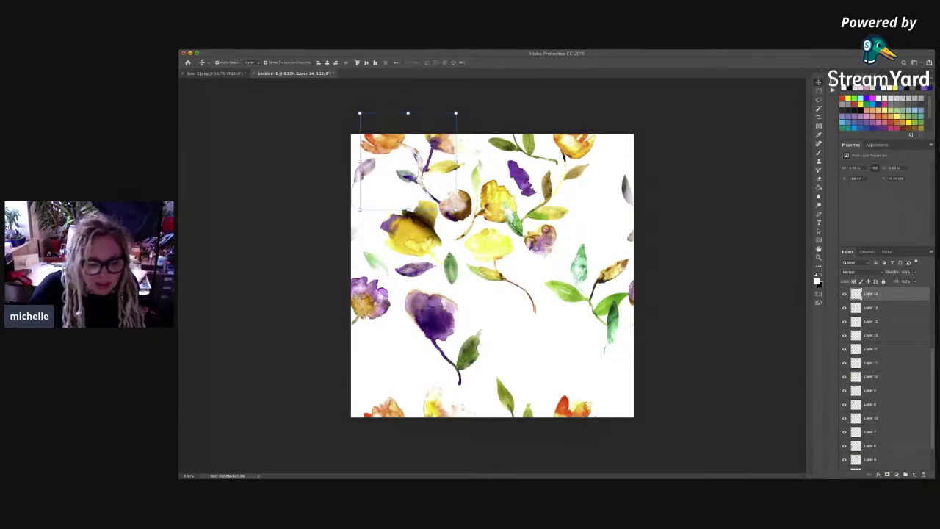
{"action": "left_click_drag", "start_coordinate": [414, 175], "coordinate": [498, 317]}
{"action": "left_click_drag", "start_coordinate": [501, 310], "coordinate": [501, 310]}
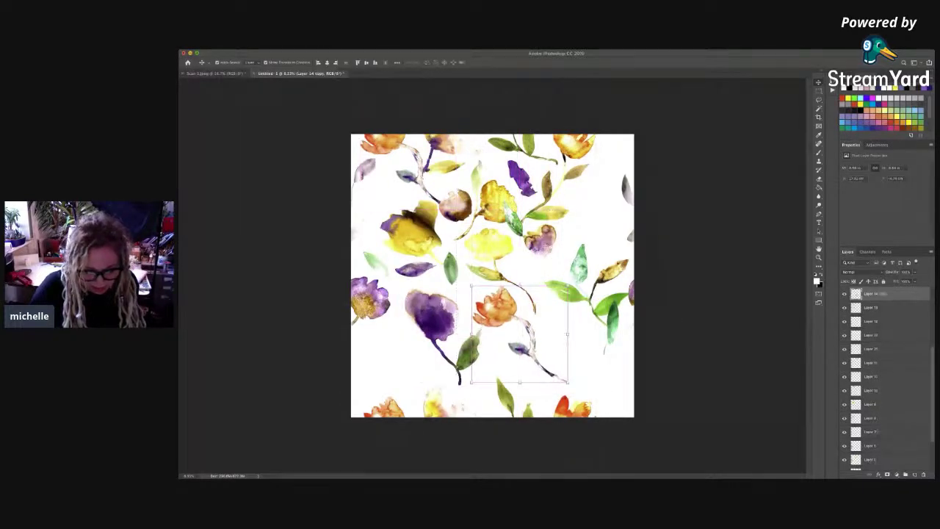
{"action": "left_click_drag", "start_coordinate": [574, 281], "coordinate": [583, 376]}
{"action": "left_click_drag", "start_coordinate": [529, 329], "coordinate": [600, 215]}
{"action": "left_click_drag", "start_coordinate": [645, 258], "coordinate": [645, 260]}
{"action": "key", "text": "Return"}
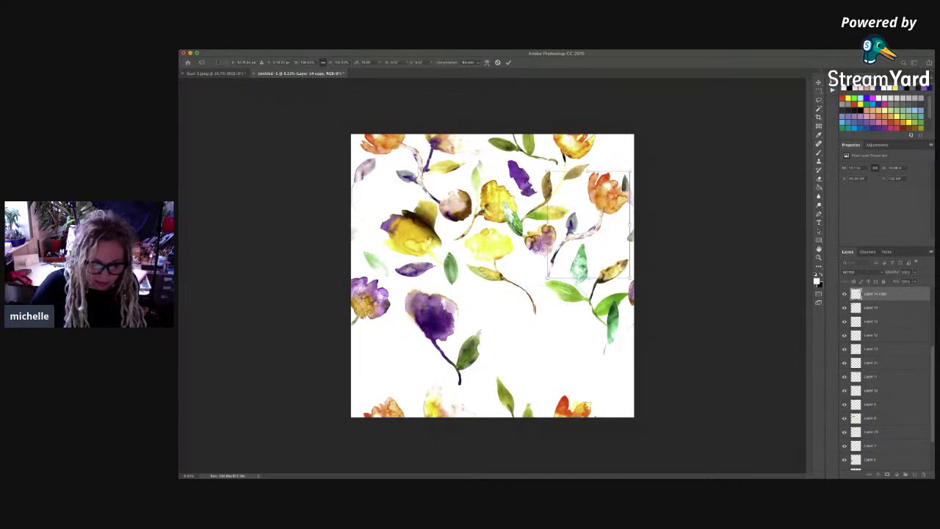
Step: Rotate the dark purple flower slightly counterclockwise and nudge it so its stem leans further right
{"action": "left_click", "coordinate": [436, 319]}
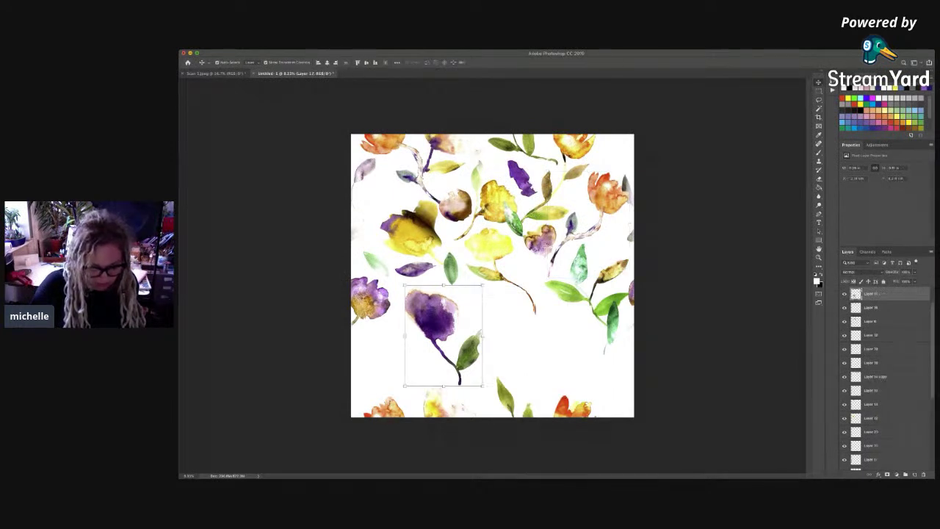
{"action": "left_click_drag", "start_coordinate": [488, 391], "coordinate": [499, 380]}
{"action": "left_click_drag", "start_coordinate": [441, 331], "coordinate": [447, 322]}
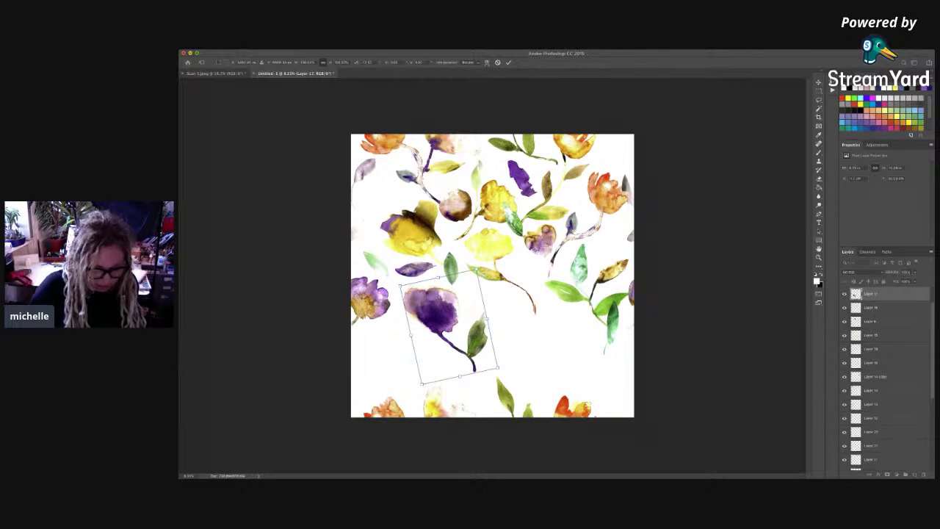
{"action": "key", "text": "Return"}
Step: Duplicate the large yellow-and-purple flower into the lower right gap, rotate the copy clockwise and raise its layer in the stack
{"action": "left_click_drag", "start_coordinate": [419, 235], "coordinate": [572, 361]}
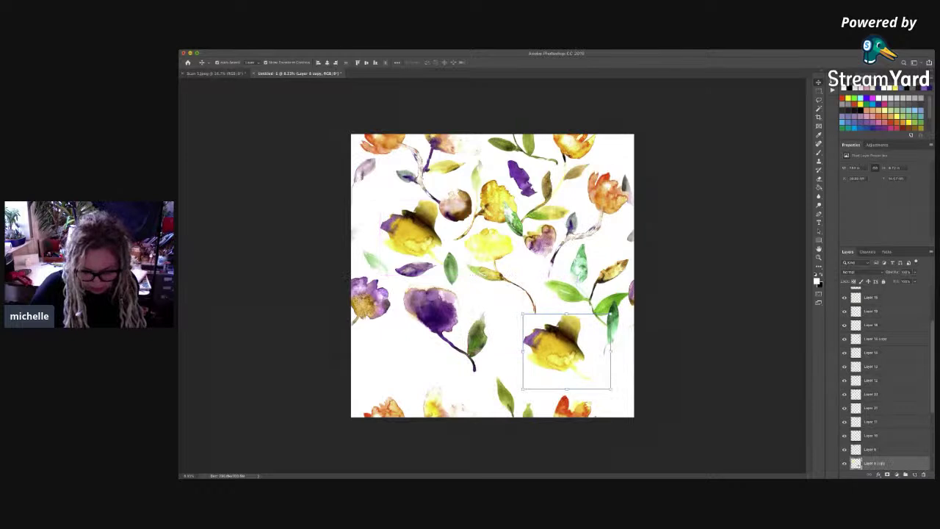
{"action": "left_click_drag", "start_coordinate": [615, 310], "coordinate": [607, 399]}
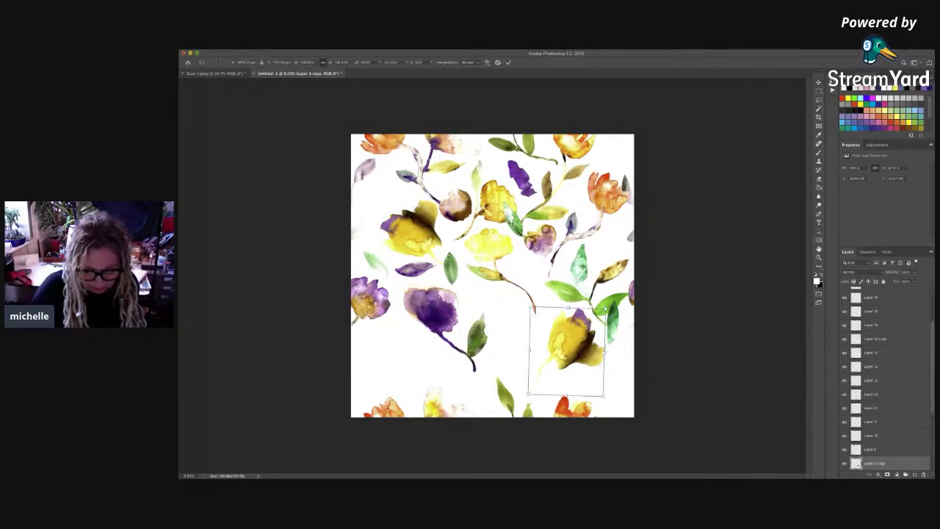
{"action": "left_click_drag", "start_coordinate": [568, 353], "coordinate": [538, 340]}
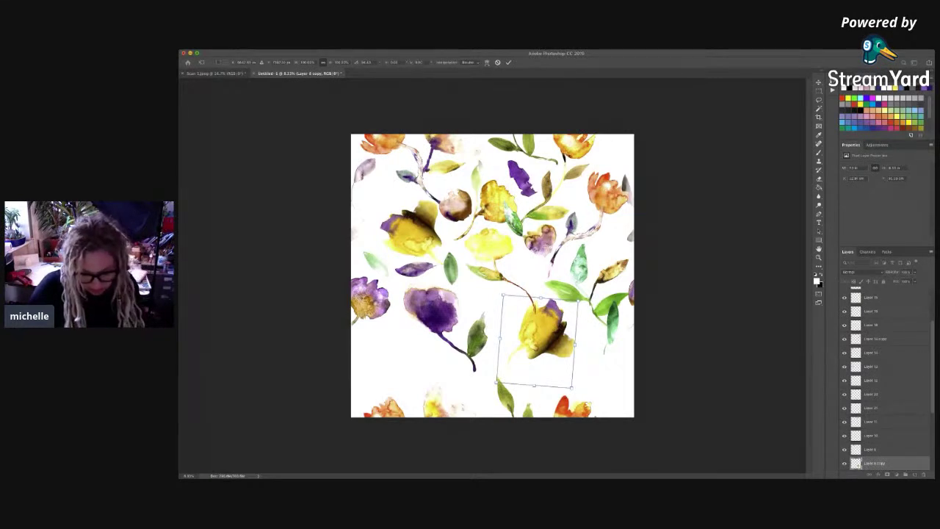
{"action": "key", "text": "Return"}
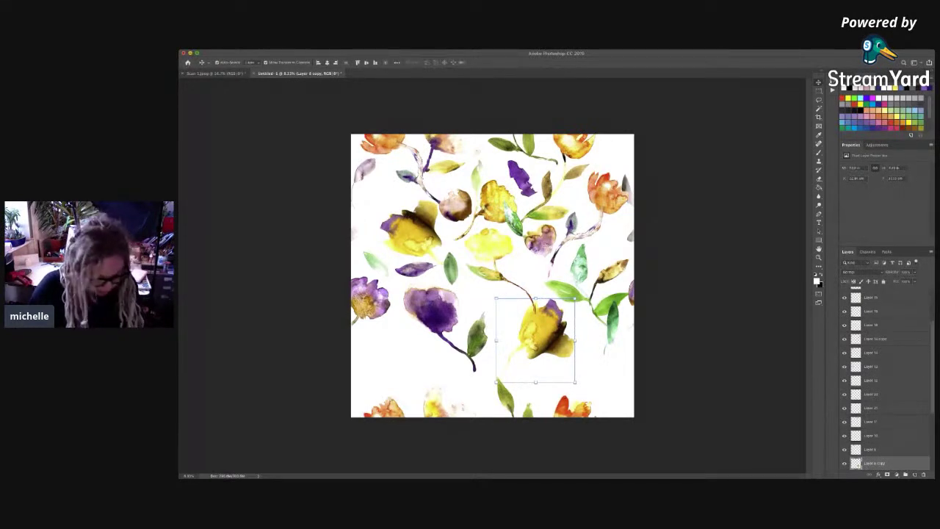
{"action": "left_click_drag", "start_coordinate": [861, 457], "coordinate": [858, 297]}
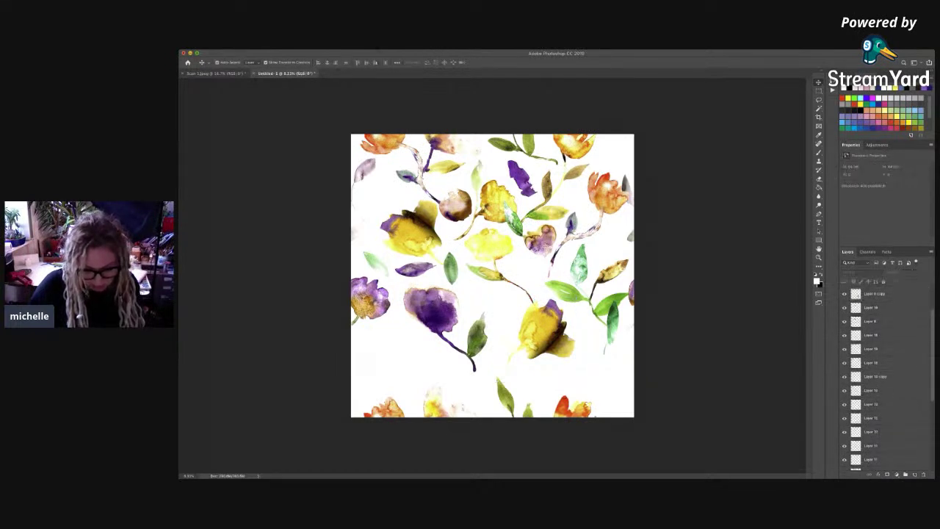
Step: Duplicate the golden yellow flower twice, placing one rotated copy in the lower right gap and another in the lower left gap
{"action": "left_click", "coordinate": [498, 201]}
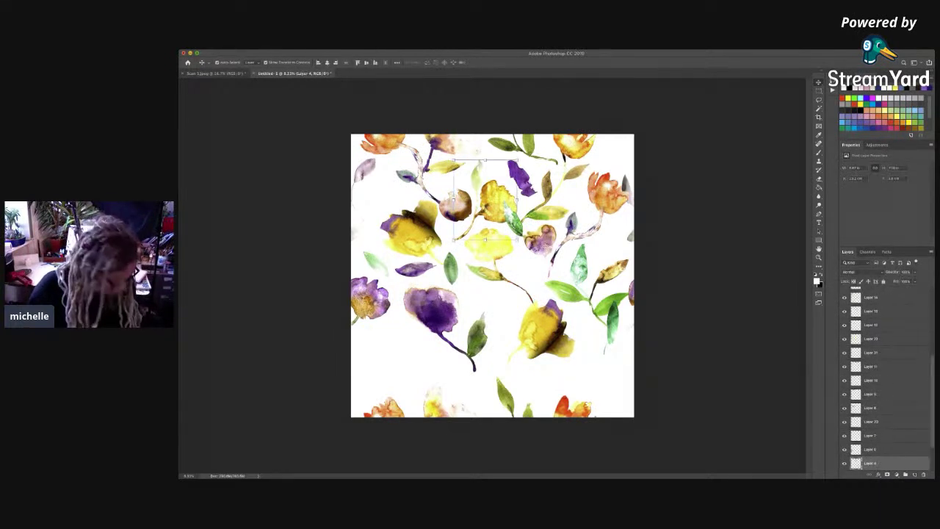
{"action": "left_click_drag", "start_coordinate": [498, 200], "coordinate": [405, 346]}
{"action": "left_click_drag", "start_coordinate": [345, 382], "coordinate": [346, 326]}
{"action": "left_click_drag", "start_coordinate": [397, 345], "coordinate": [403, 356]}
{"action": "key", "text": "Return"}
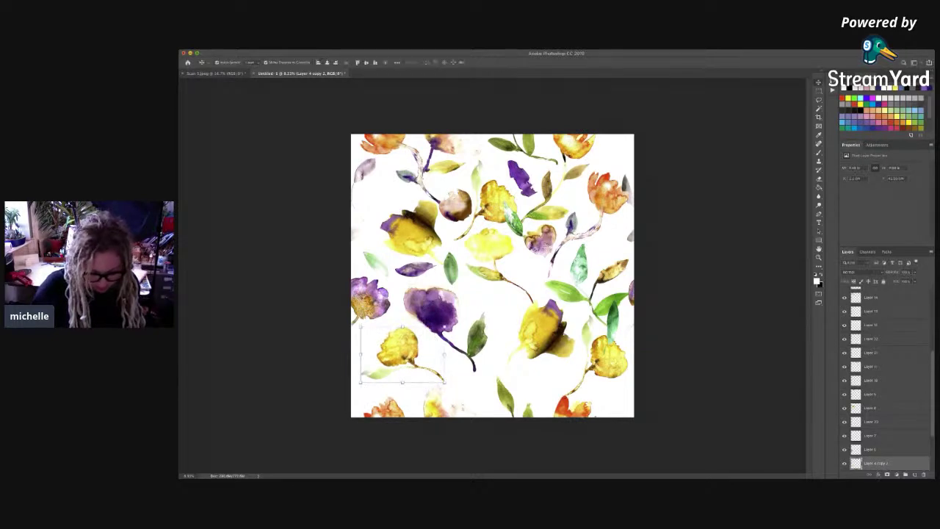
Step: Raise the layer of the green leaf sprig crossing the bottom edge above the dark purple flower's layer, and deselect the layers
{"action": "left_click", "coordinate": [870, 339]}
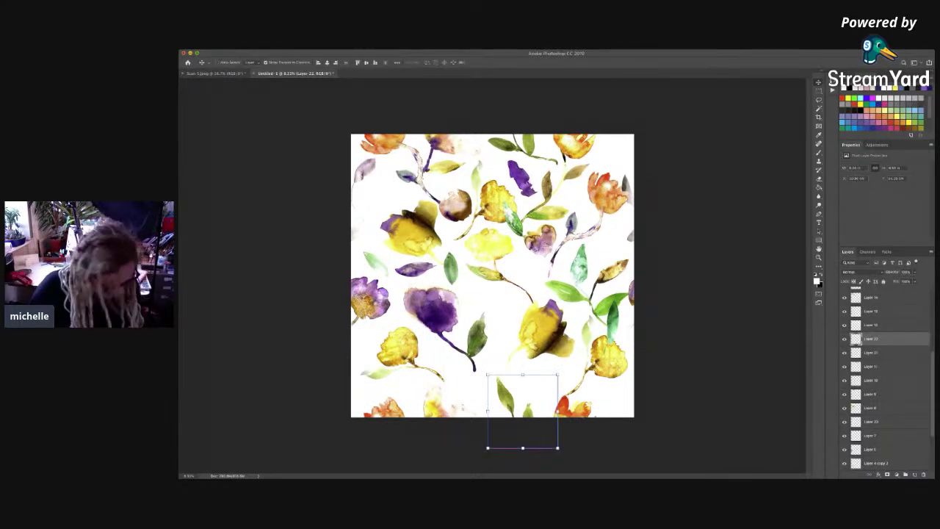
{"action": "key", "text": "super+bracketright"}
{"action": "key", "text": "super+bracketright"}
{"action": "key", "text": "super+bracketright"}
{"action": "key", "text": "super+bracketright"}
{"action": "key", "text": "super+bracketright"}
{"action": "key", "text": "super+bracketright"}
{"action": "key", "text": "super+bracketright"}
{"action": "key", "text": "super+bracketright"}
{"action": "key", "text": "super+bracketright"}
{"action": "key", "text": "super+bracketright"}
{"action": "key", "text": "super+bracketright"}
{"action": "key", "text": "super+bracketright"}
{"action": "key", "text": "super+bracketright"}
{"action": "key", "text": "super+bracketright"}
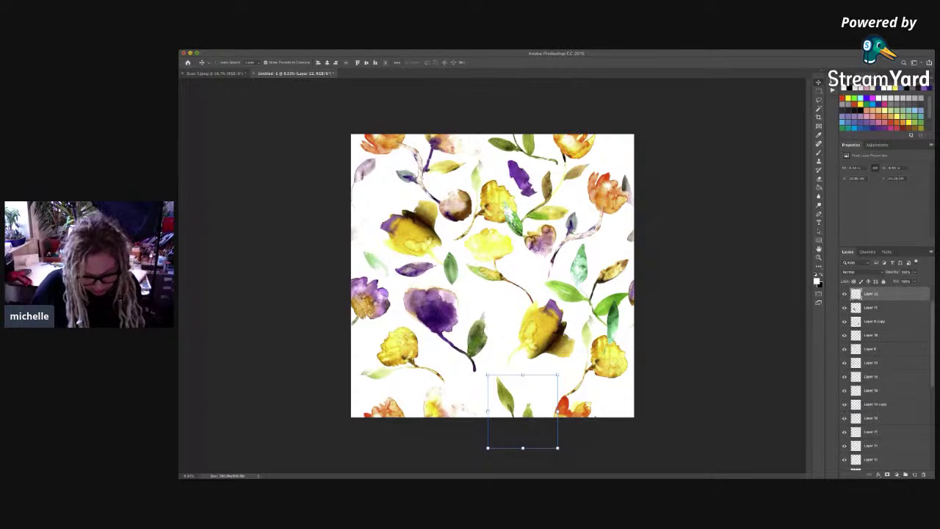
{"action": "key", "text": "super+alt+a"}
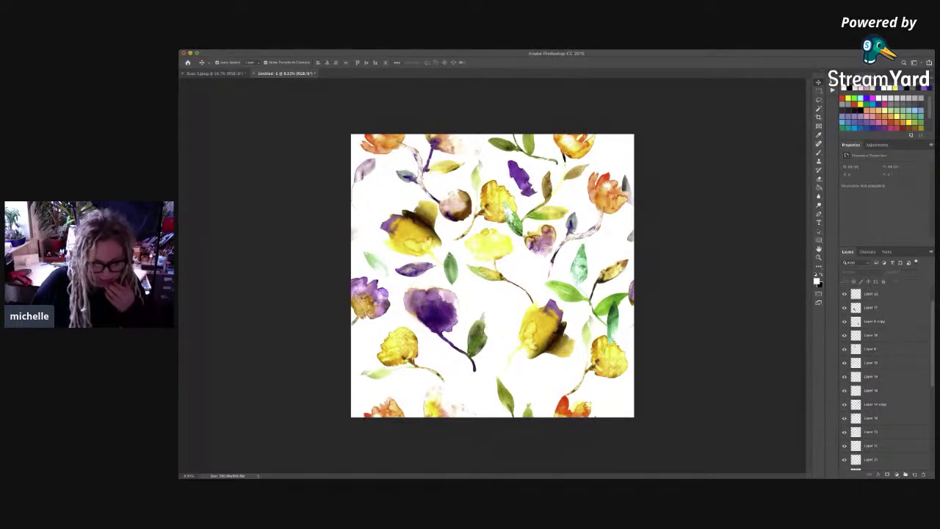
Step: Duplicate the green leaf sprig from the top edge beside the lower yellow-and-purple flower, and place a second, rotated copy near the lower left corner
{"action": "left_click", "coordinate": [527, 144]}
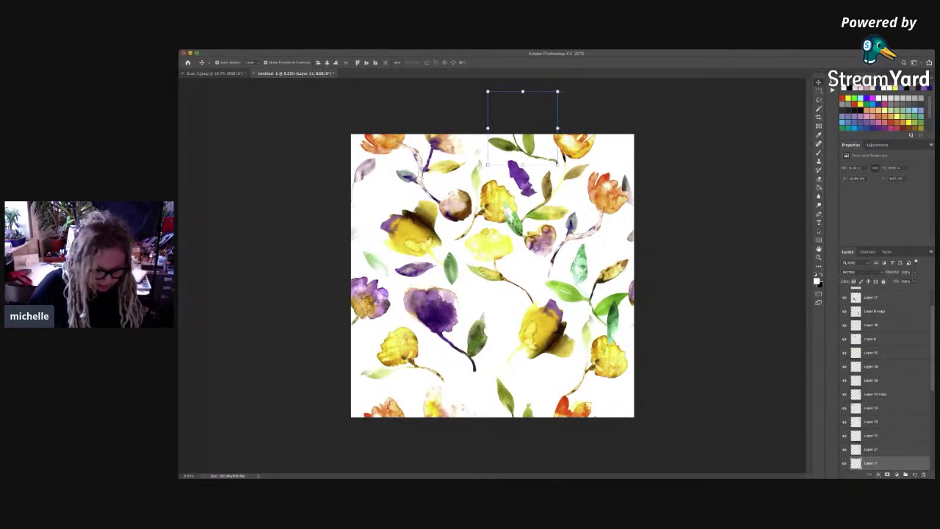
{"action": "left_click_drag", "start_coordinate": [527, 144], "coordinate": [507, 330]}
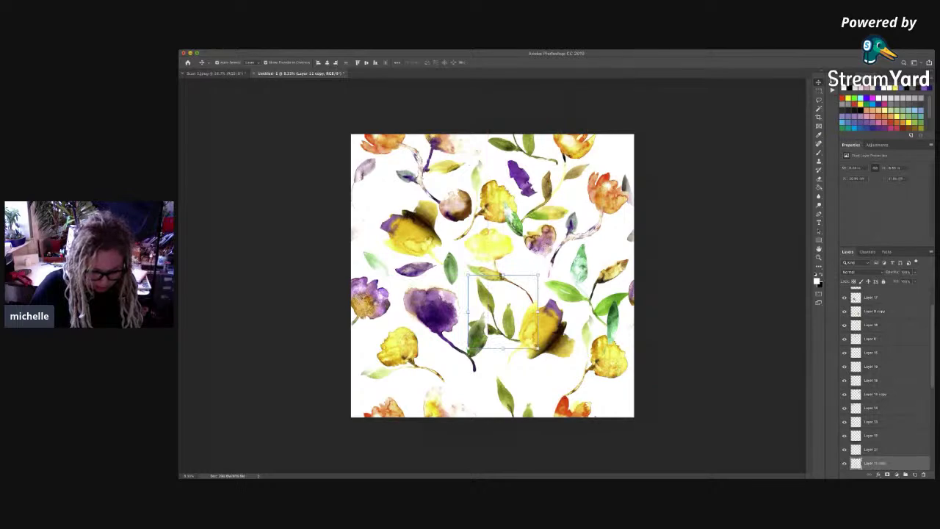
{"action": "left_click_drag", "start_coordinate": [506, 330], "coordinate": [403, 413]}
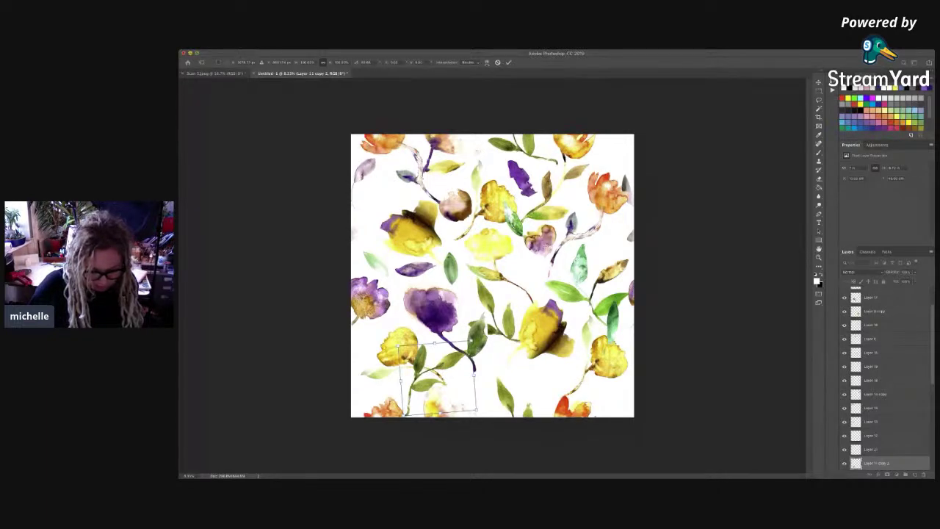
{"action": "key", "text": "Return"}
Step: Place another copy of the green leaf sprig near the lower right corner, rotated beneath the golden yellow flower
{"action": "left_click_drag", "start_coordinate": [470, 398], "coordinate": [606, 344]}
{"action": "key", "text": "super+t"}
{"action": "left_click_drag", "start_coordinate": [567, 374], "coordinate": [594, 374]}
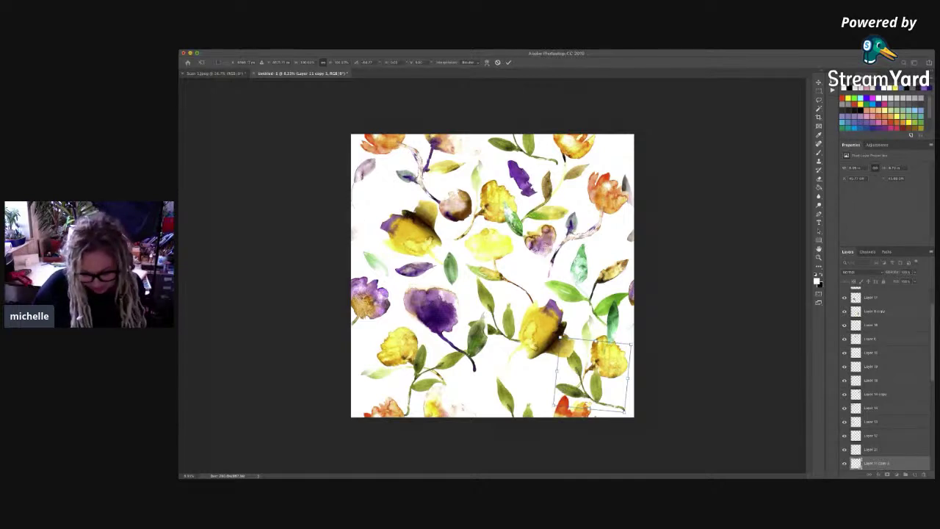
{"action": "key", "text": "Return"}
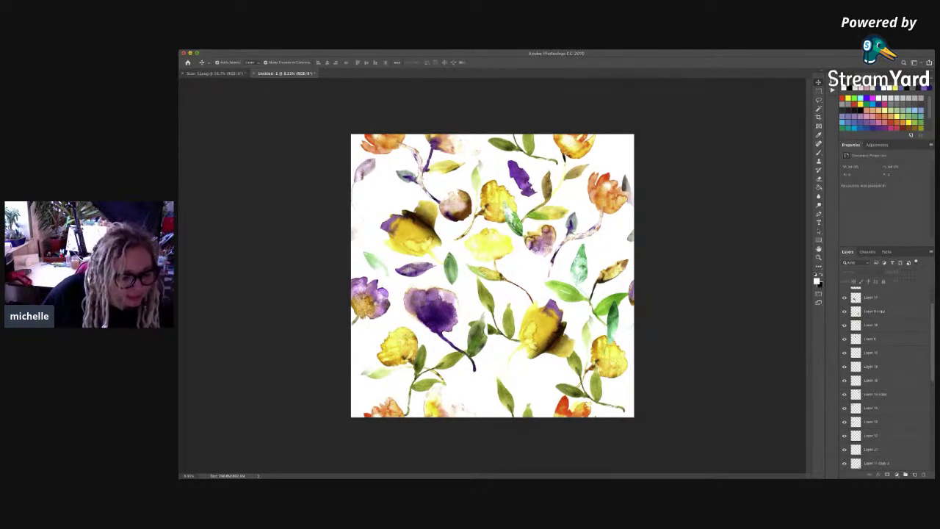
Step: Define the whole canvas as a pattern, add it as a Pattern Fill layer at 50% scale and shift the pattern to check the repeat
{"action": "key", "text": "super+a"}
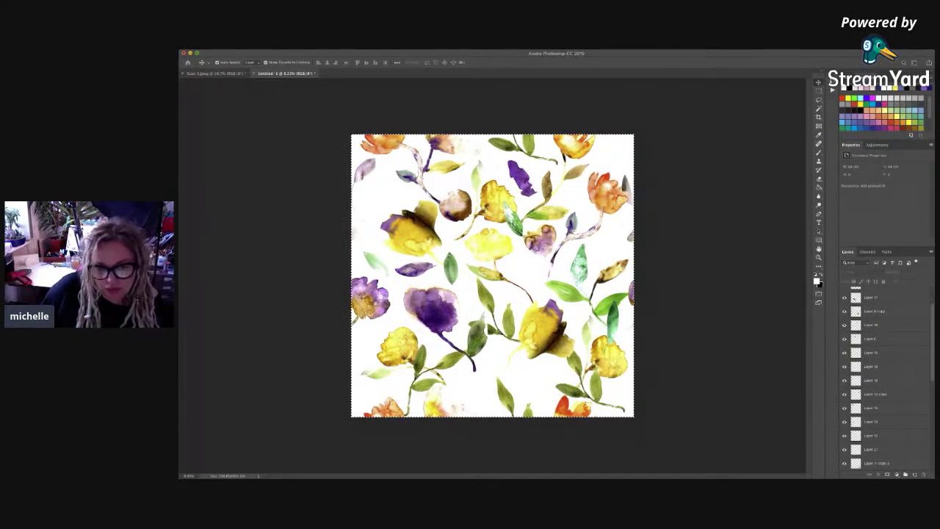
{"action": "key", "text": "ctrl+v"}
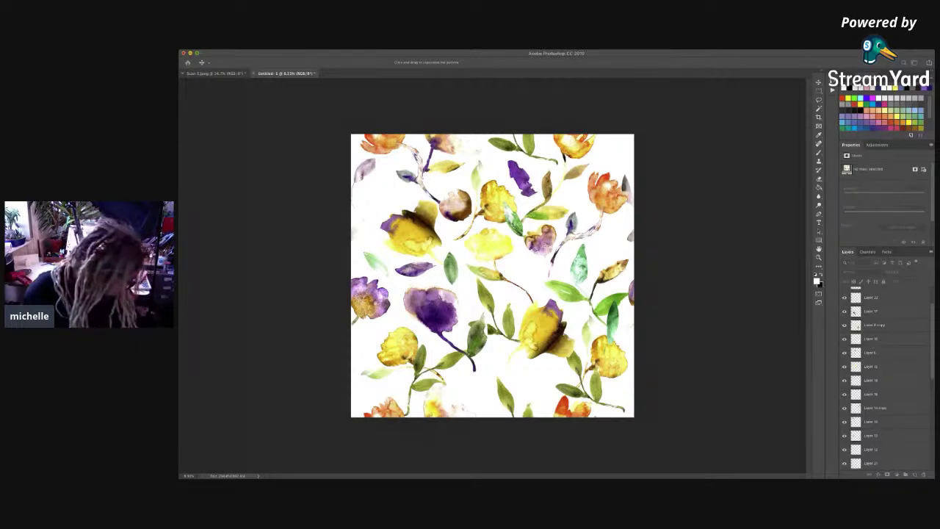
{"action": "type", "text": "50"}
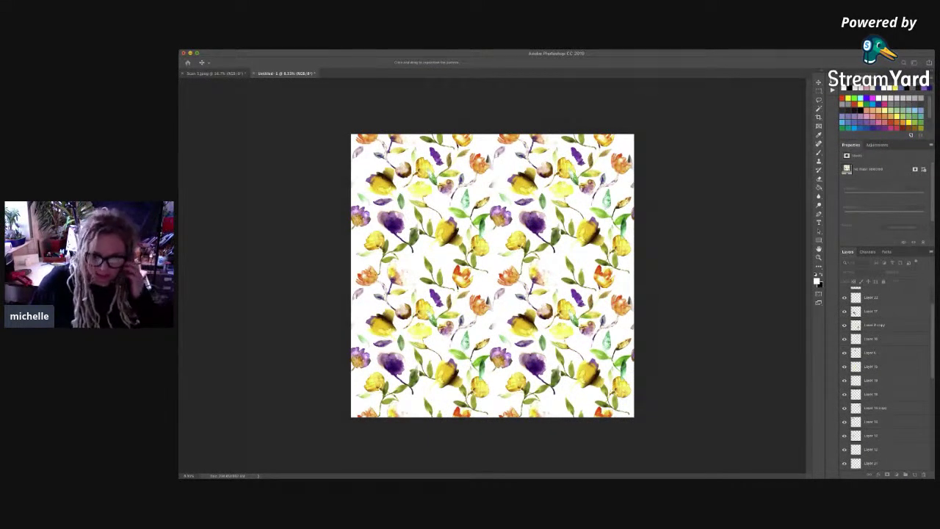
{"action": "mouse_move", "coordinate": [366, 213]}
{"action": "left_mouse_down"}
{"action": "mouse_move", "coordinate": [342, 234]}
{"action": "mouse_move", "coordinate": [320, 198]}
{"action": "mouse_move", "coordinate": [380, 180]}
{"action": "mouse_move", "coordinate": [443, 187]}
{"action": "mouse_move", "coordinate": [375, 178]}
{"action": "mouse_move", "coordinate": [433, 185]}
{"action": "mouse_move", "coordinate": [380, 171]}
{"action": "mouse_move", "coordinate": [352, 221]}
{"action": "mouse_move", "coordinate": [349, 197]}
{"action": "mouse_move", "coordinate": [355, 220]}
{"action": "left_mouse_up"}
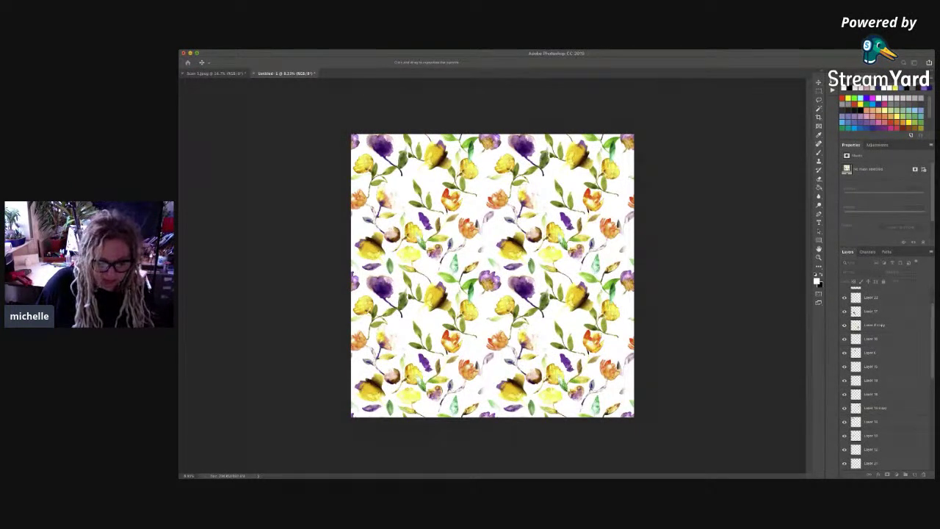
{"action": "left_click_drag", "start_coordinate": [355, 219], "coordinate": [439, 216]}
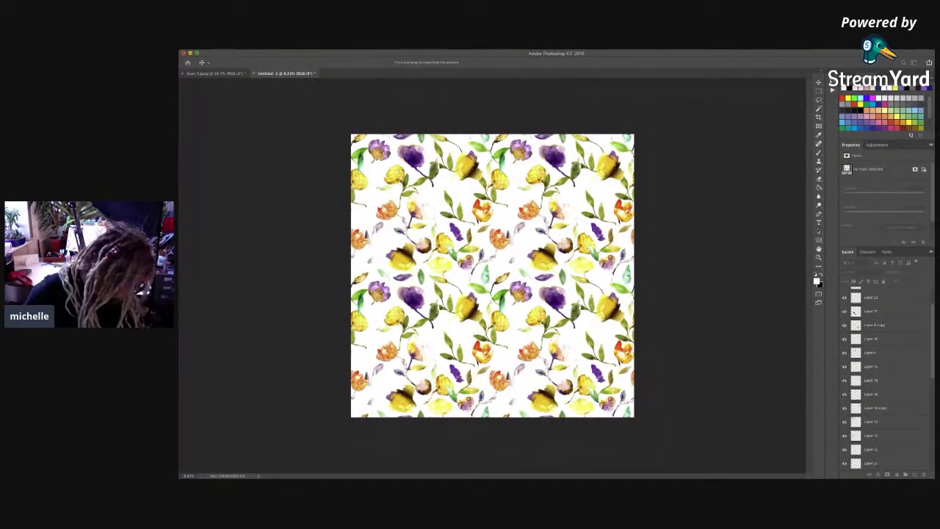
Step: Set the pattern fill's scale to 30%, shift the pattern slightly and apply the fill
{"action": "type", "text": "30"}
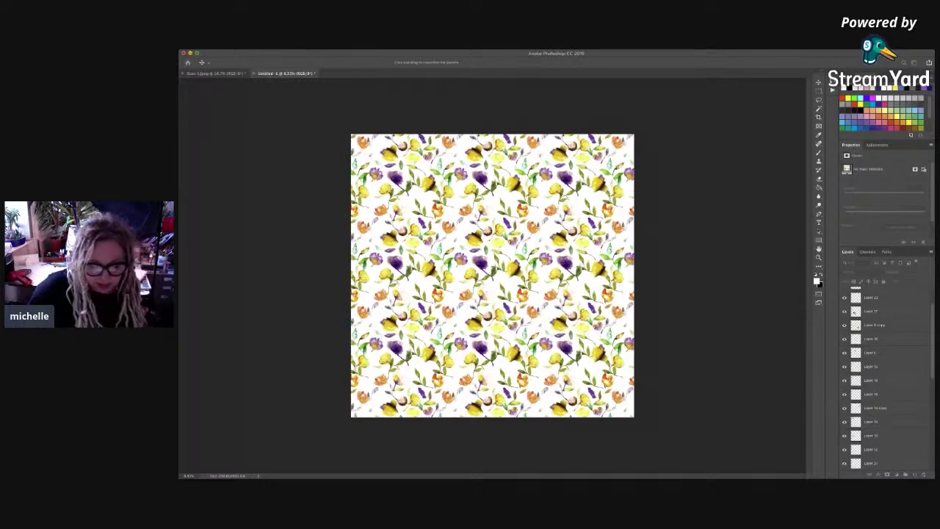
{"action": "left_click_drag", "start_coordinate": [480, 264], "coordinate": [482, 262]}
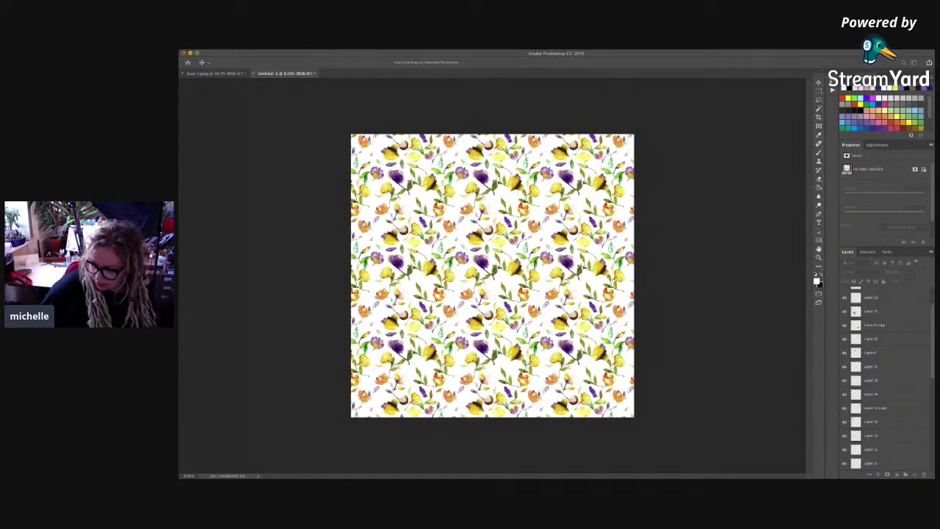
{"action": "scroll", "coordinate": [886, 378], "scroll_direction": "up", "scroll_amount": 3}
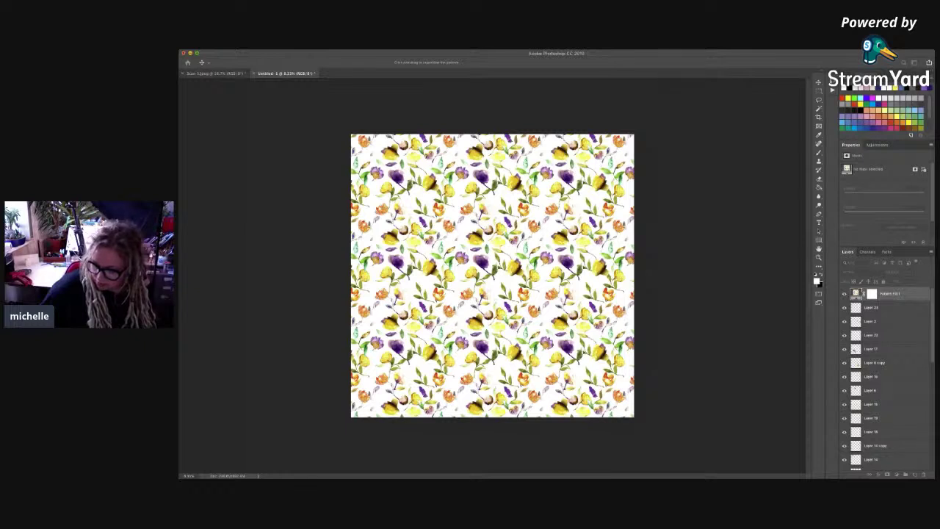
{"action": "key", "text": "Return"}
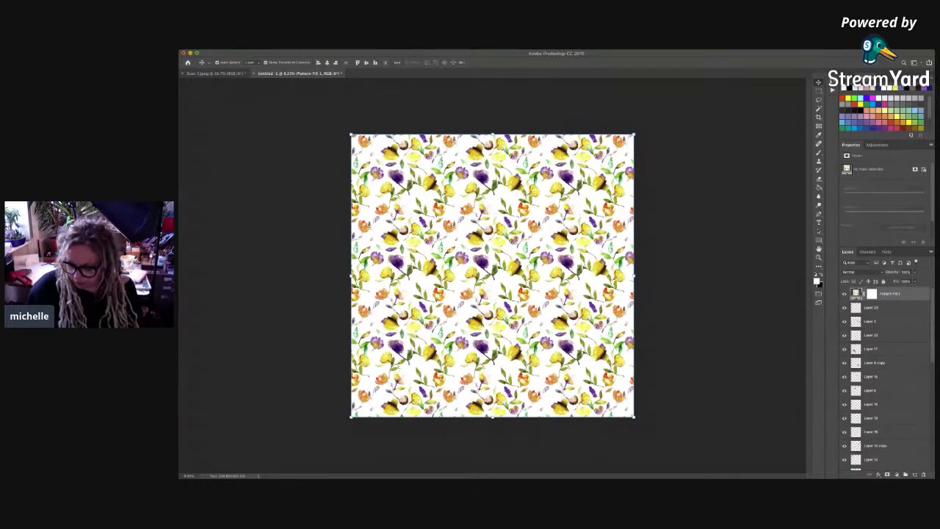
Step: Hide the Pattern Fill layer and select the uppermost motif layer, the purple flower on the right edge
{"action": "left_click", "coordinate": [845, 294]}
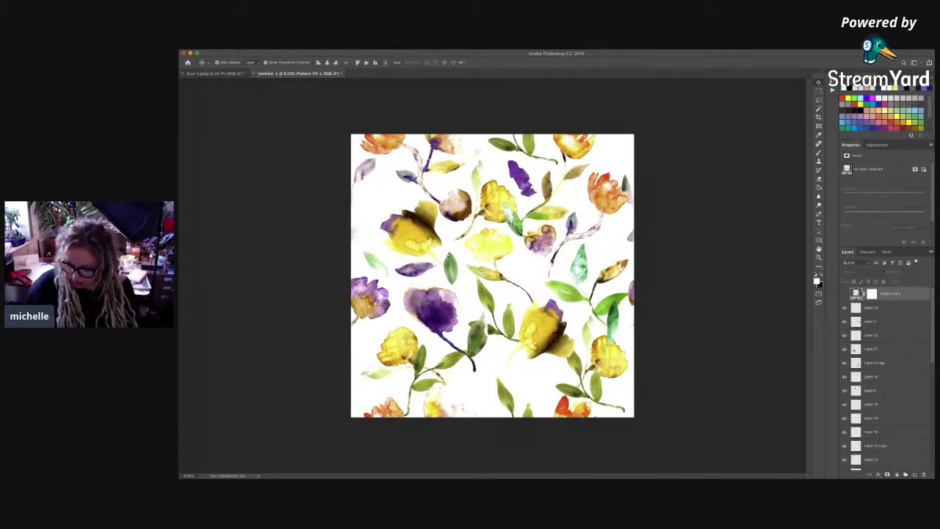
{"action": "left_click", "coordinate": [882, 308]}
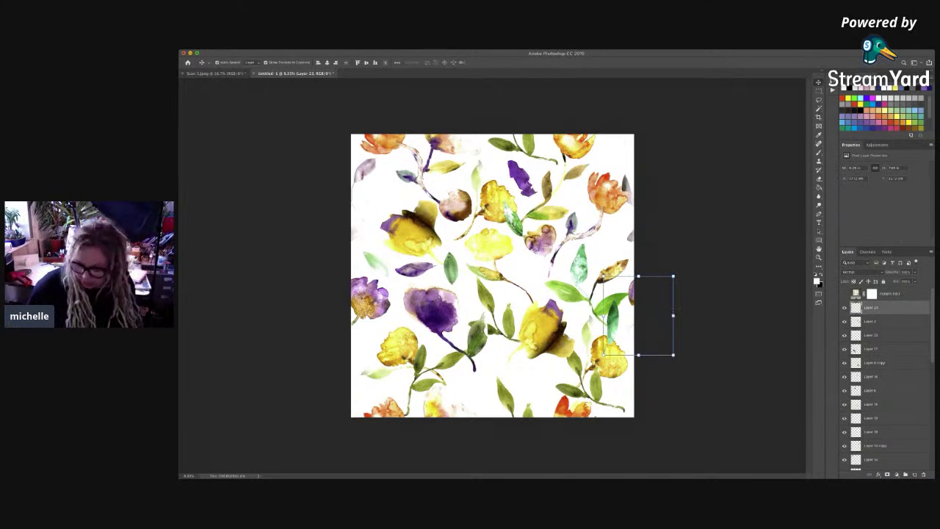
Step: Group all the motif layers above the Background layer and name the group "pattern tile"
{"action": "scroll", "coordinate": [886, 379], "scroll_direction": "down", "scroll_amount": 10}
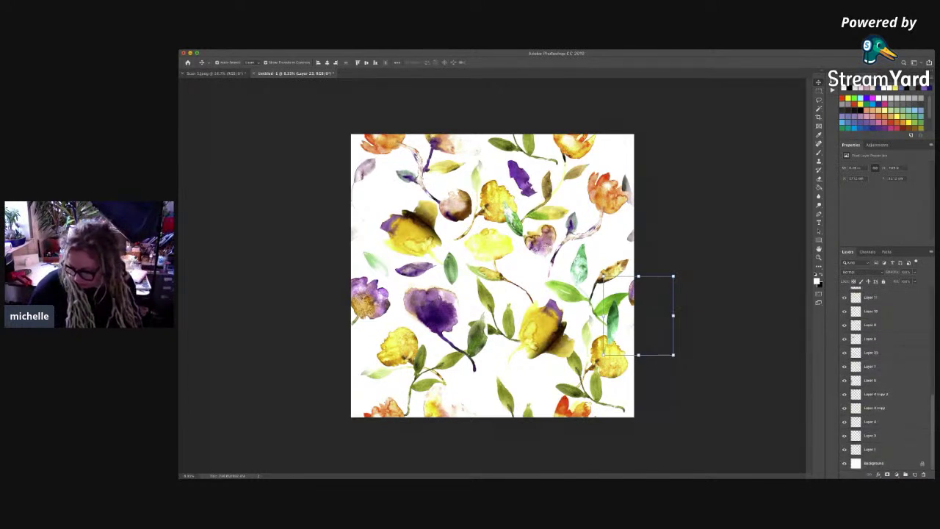
{"action": "left_click", "coordinate": [882, 449], "text": "shift"}
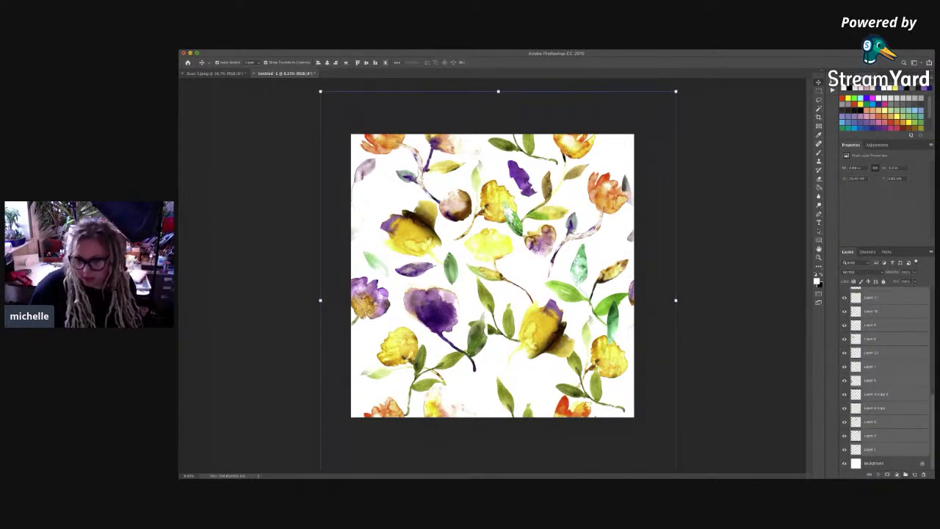
{"action": "key", "text": "ctrl+g"}
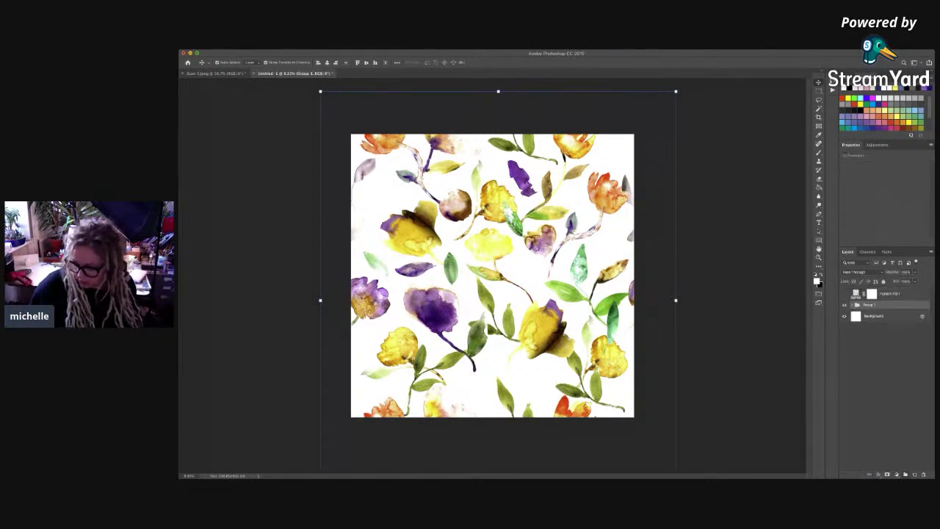
{"action": "double_click", "coordinate": [870, 305]}
{"action": "type", "text": "pattern"}
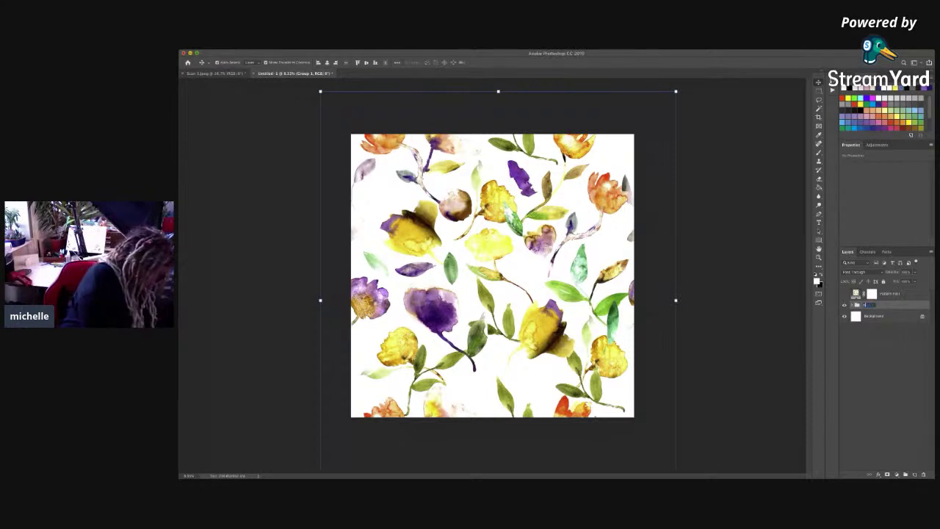
{"action": "type", "text": "rn"}
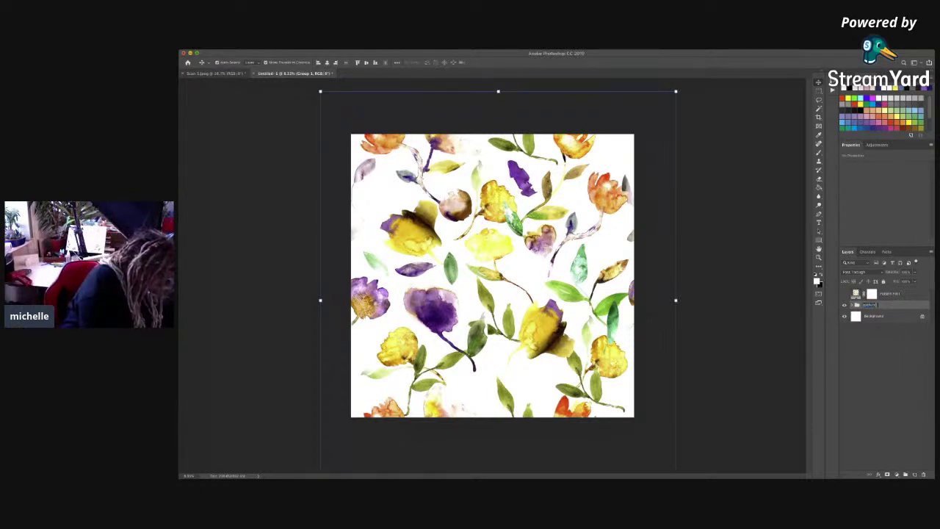
{"action": "type", "text": " 1"}
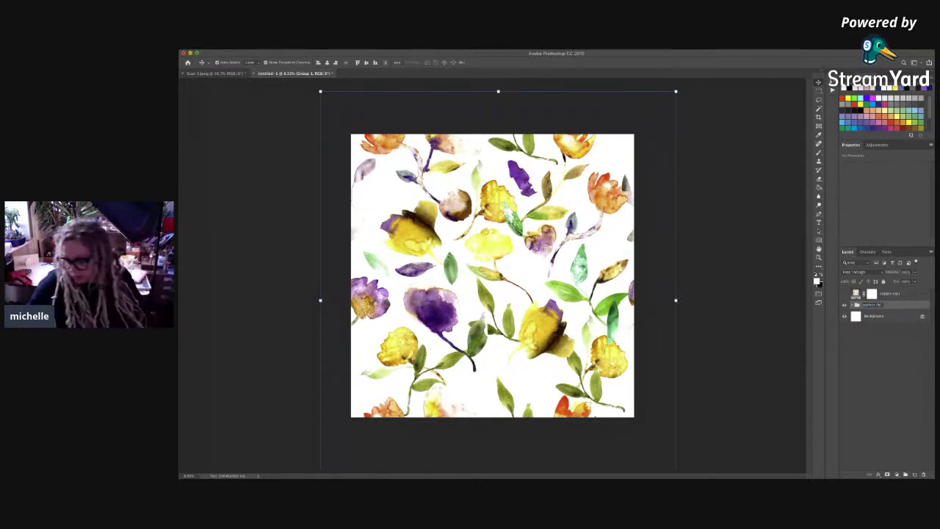
{"action": "key", "text": "Return"}
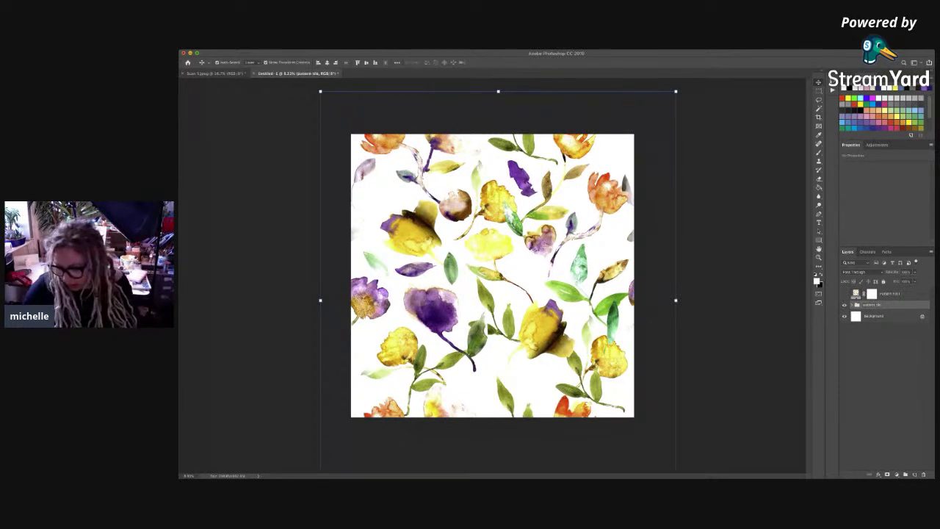
Step: Unlock the Background layer and fill it with pink from the swatches
{"action": "left_click", "coordinate": [923, 317]}
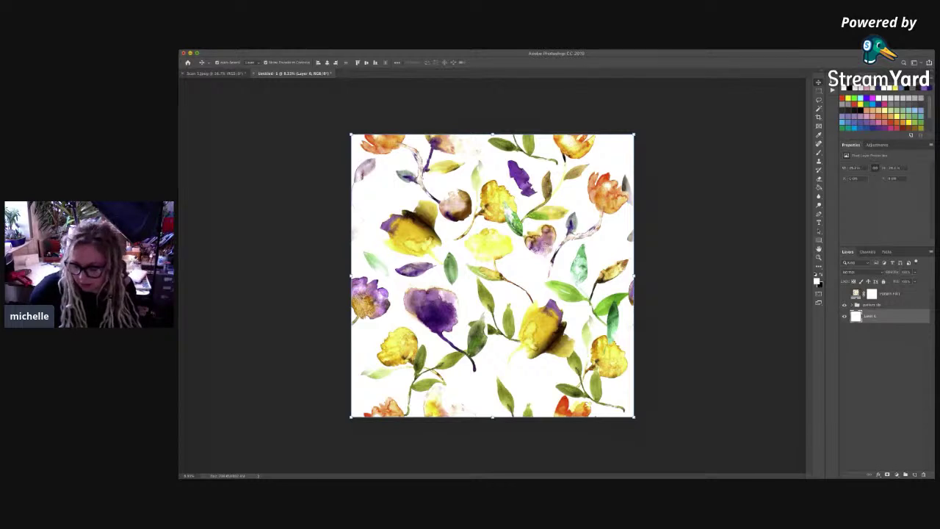
{"action": "key", "text": "h"}
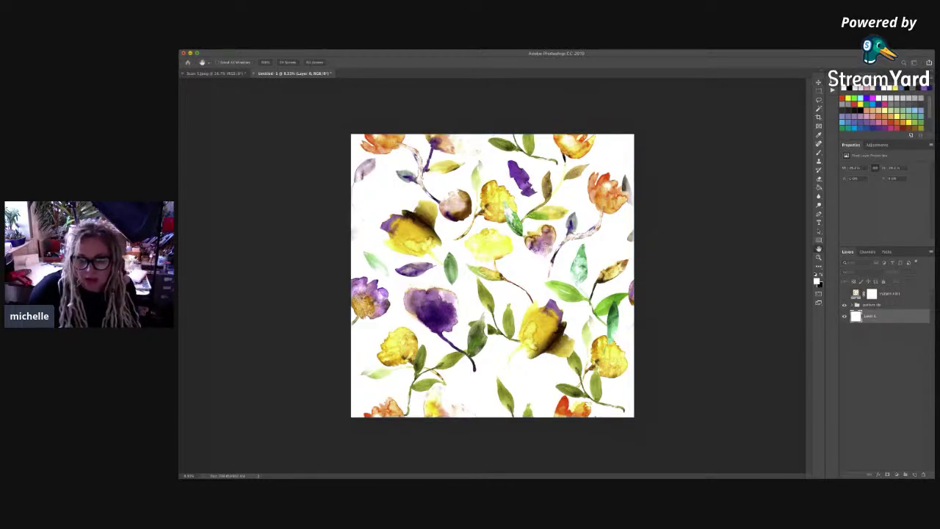
{"action": "key", "text": "v"}
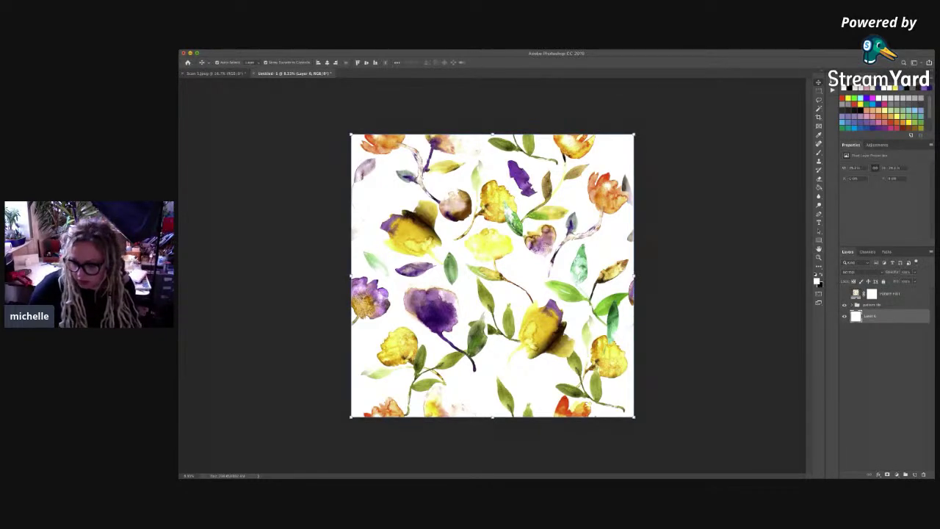
{"action": "key", "text": "g"}
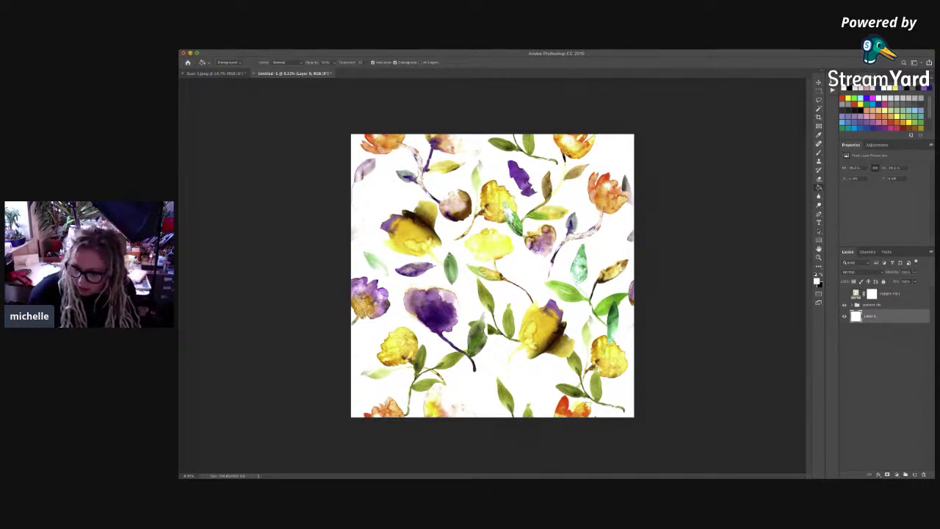
{"action": "left_click", "coordinate": [867, 116]}
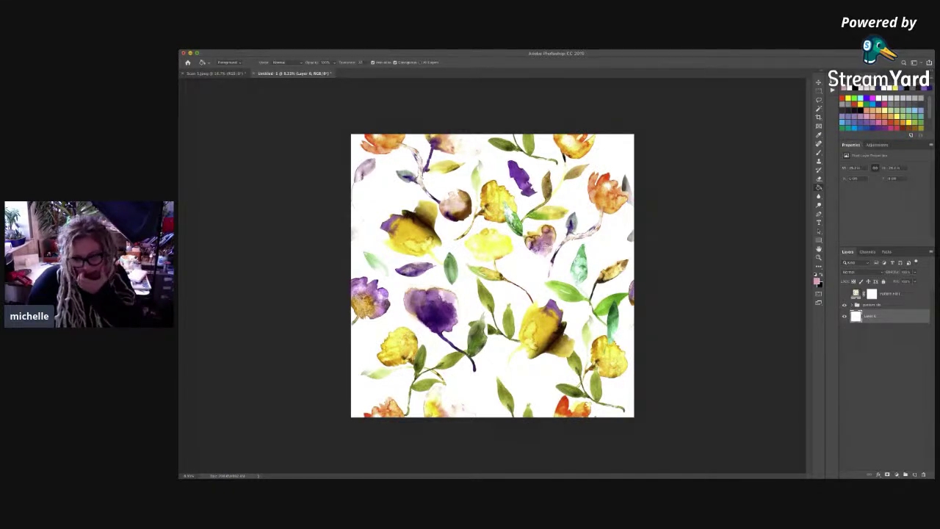
{"action": "key", "text": "alt+BackSpace"}
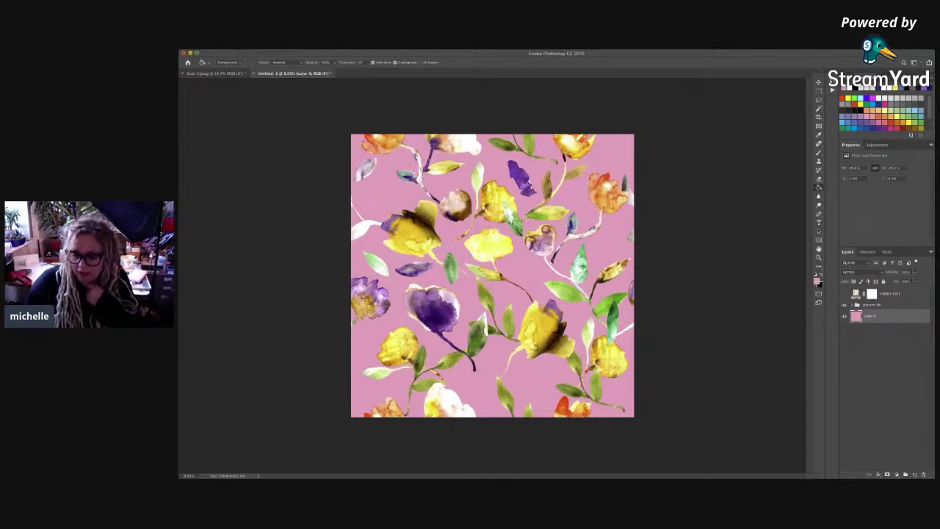
Step: Try light green, mid green and dark grey as fill colours behind the floral motifs
{"action": "key", "text": "Return"}
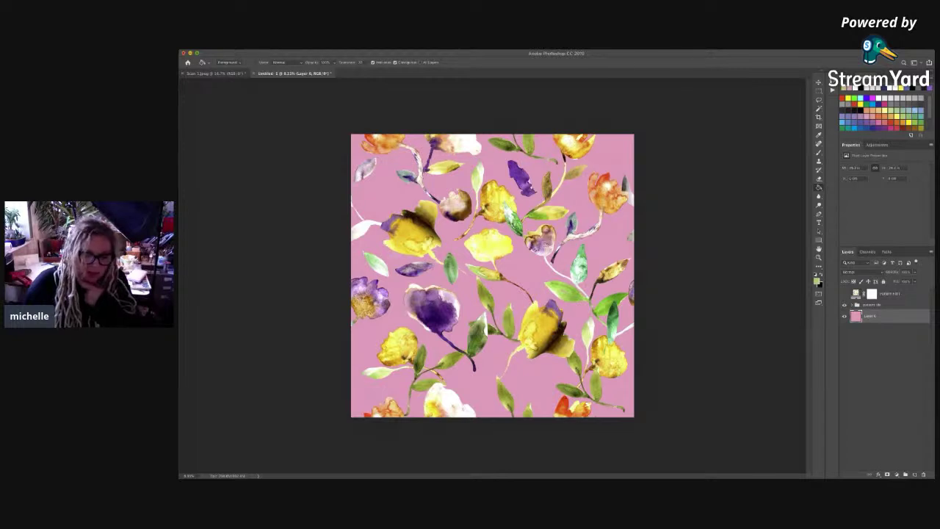
{"action": "key", "text": "alt+BackSpace"}
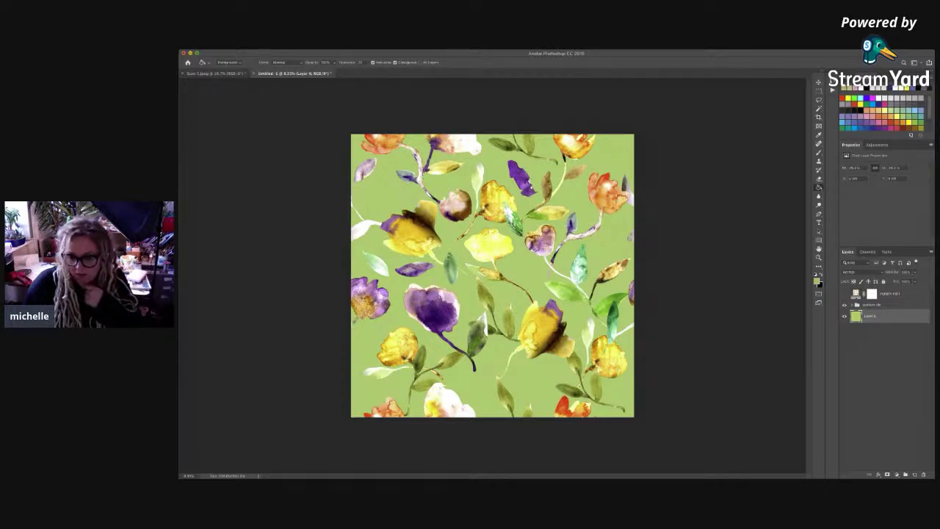
{"action": "key", "text": "alt+BackSpace"}
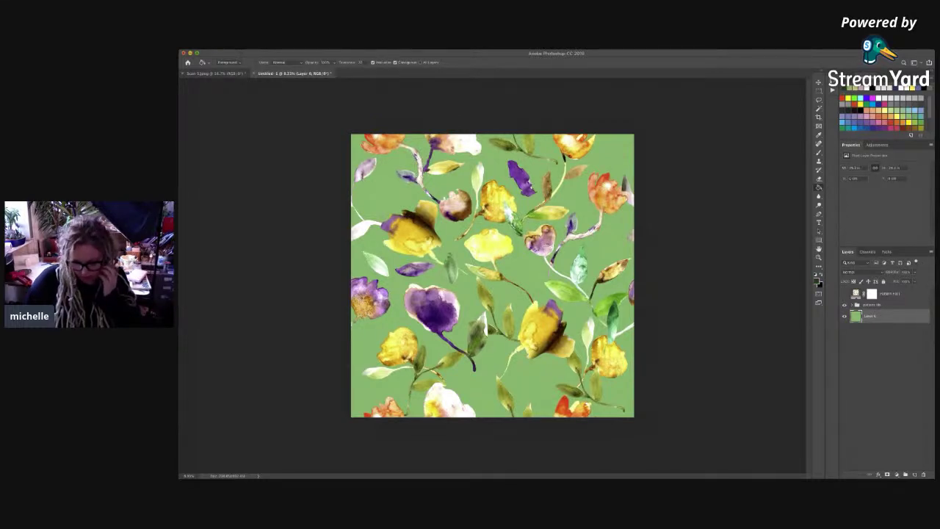
{"action": "key", "text": "alt+BackSpace"}
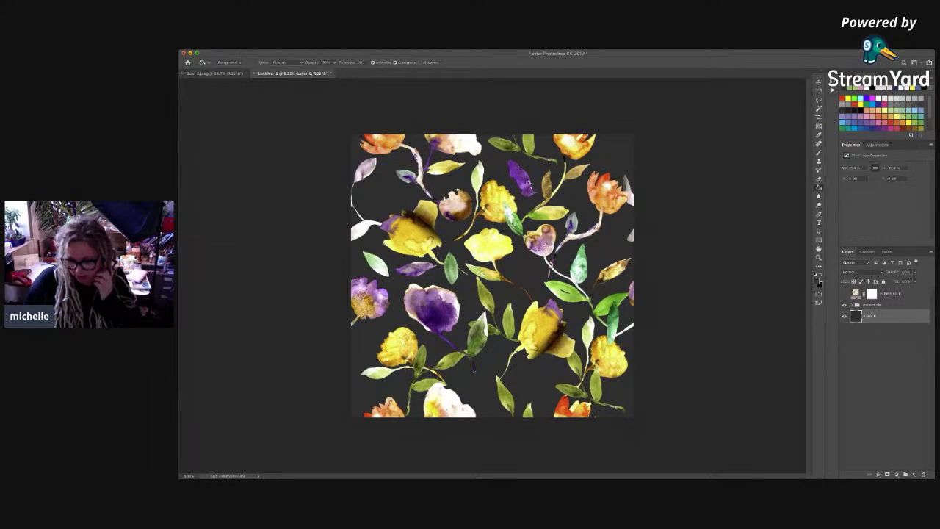
Step: Hide and reshow the background layer to view the motifs on transparency, and fill that layer with white
{"action": "left_click", "coordinate": [846, 316]}
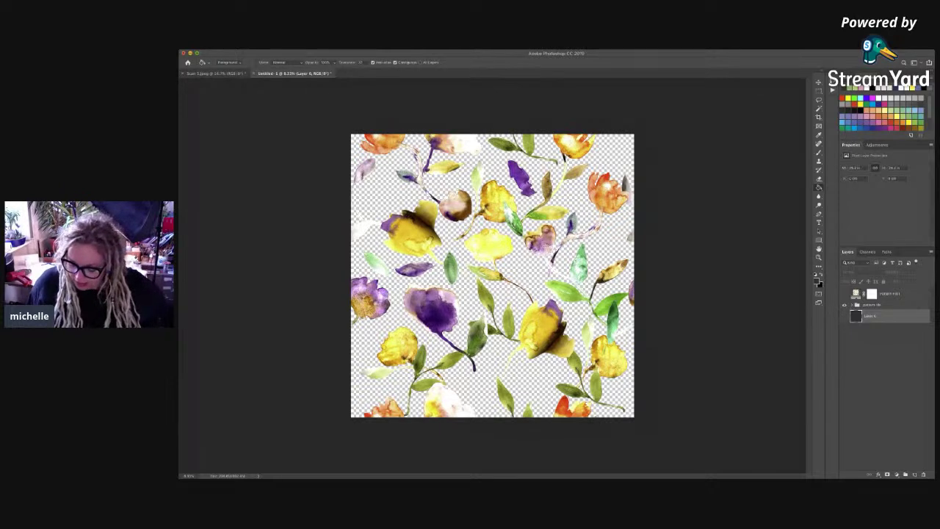
{"action": "left_click", "coordinate": [844, 316]}
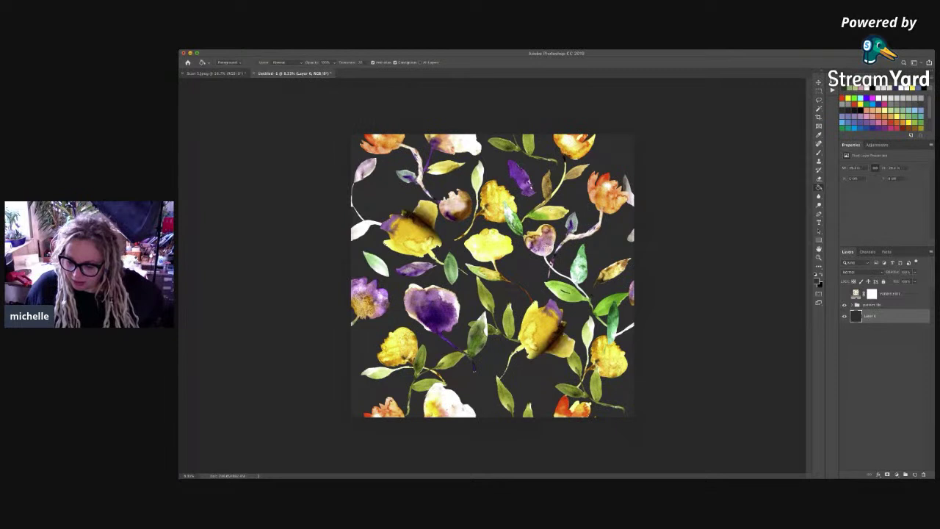
{"action": "left_click", "coordinate": [880, 98]}
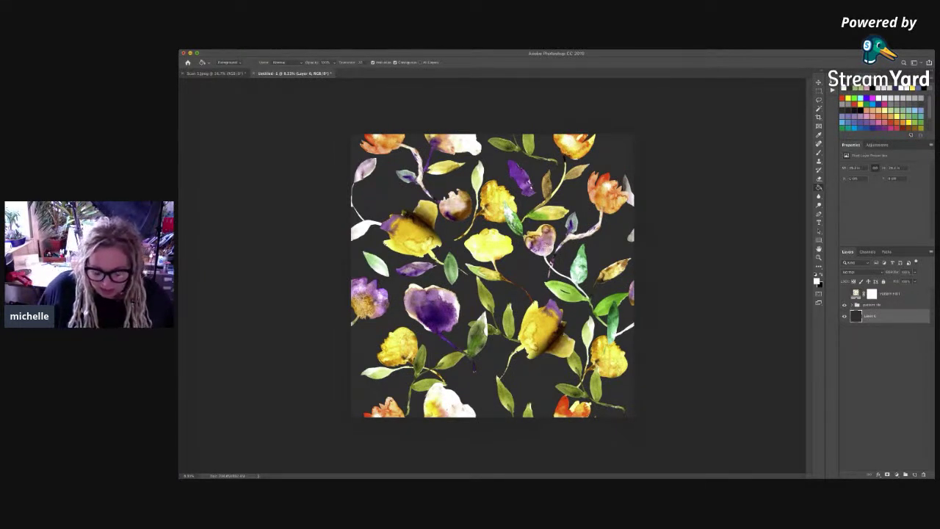
{"action": "key", "text": "alt+Delete"}
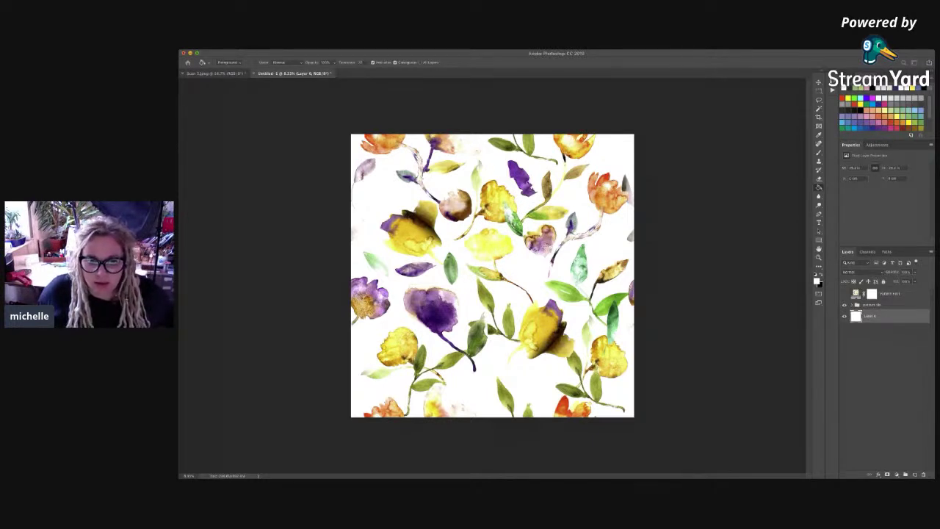
Step: Create a new blank A4 portrait document with a white background
{"action": "key", "text": "Return"}
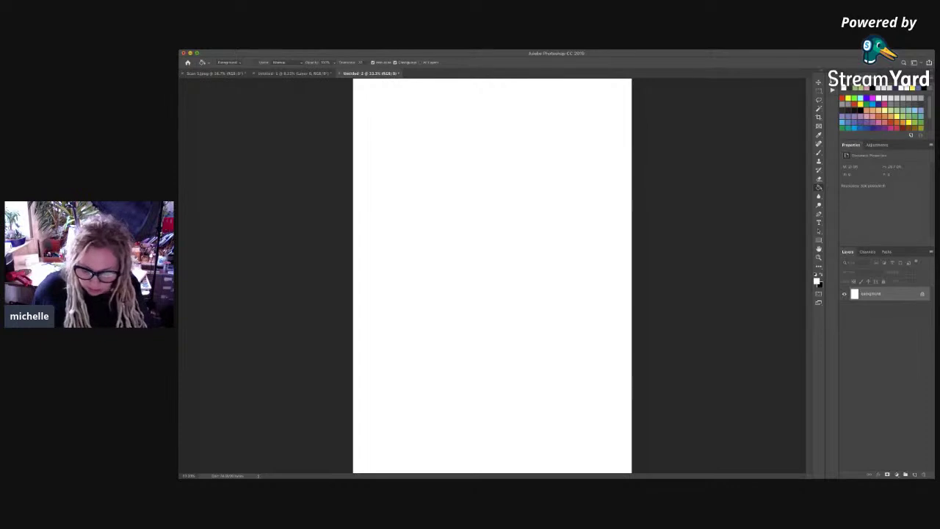
{"action": "key", "text": "v"}
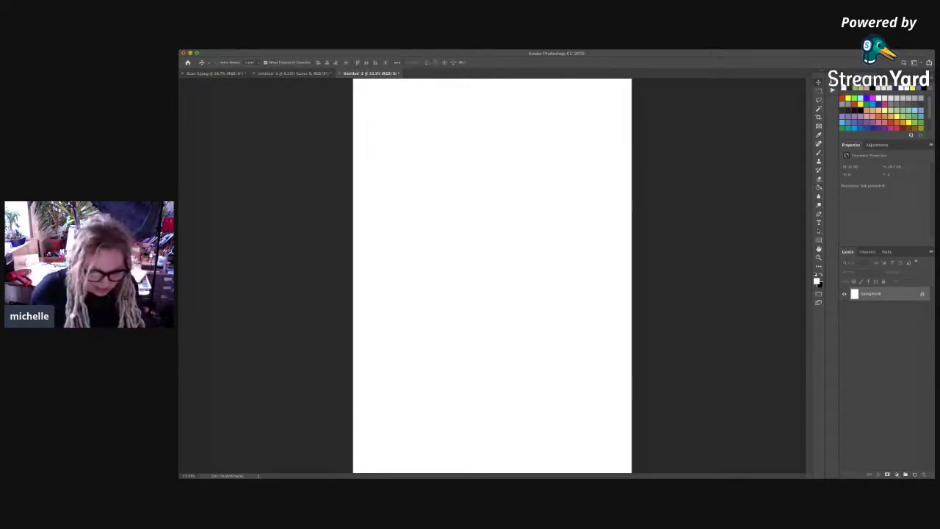
{"action": "key", "text": "super+minus"}
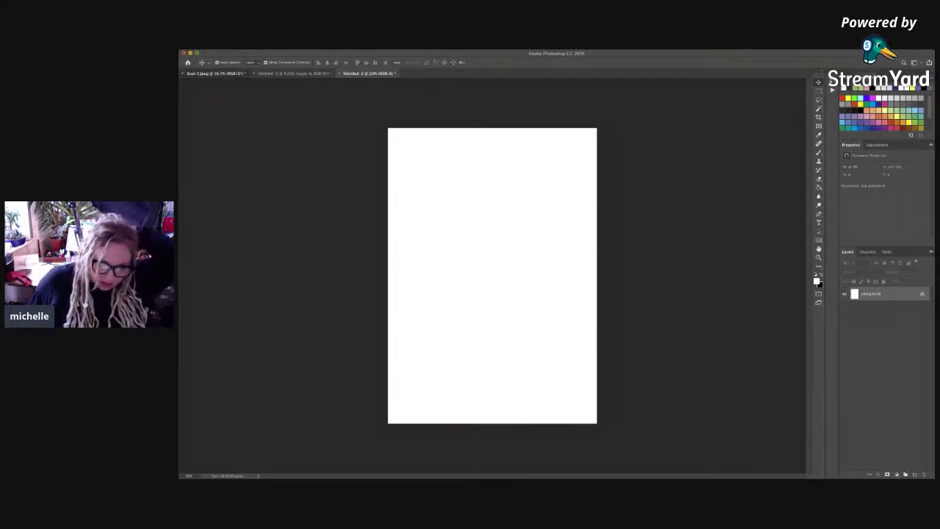
Step: Copy the orange tulip with its leafy stem from the scanned motifs document into the new blank document
{"action": "left_click", "coordinate": [214, 74]}
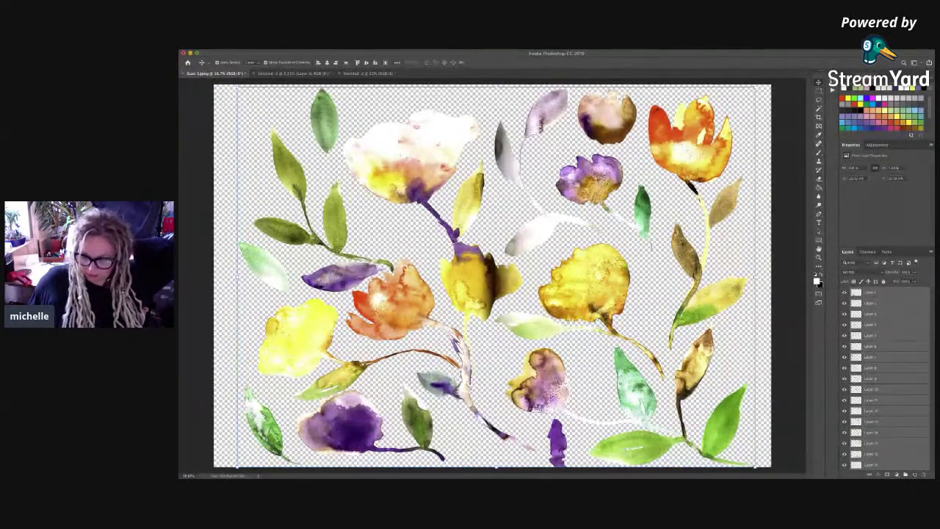
{"action": "left_click", "coordinate": [787, 165]}
{"action": "left_click", "coordinate": [691, 151]}
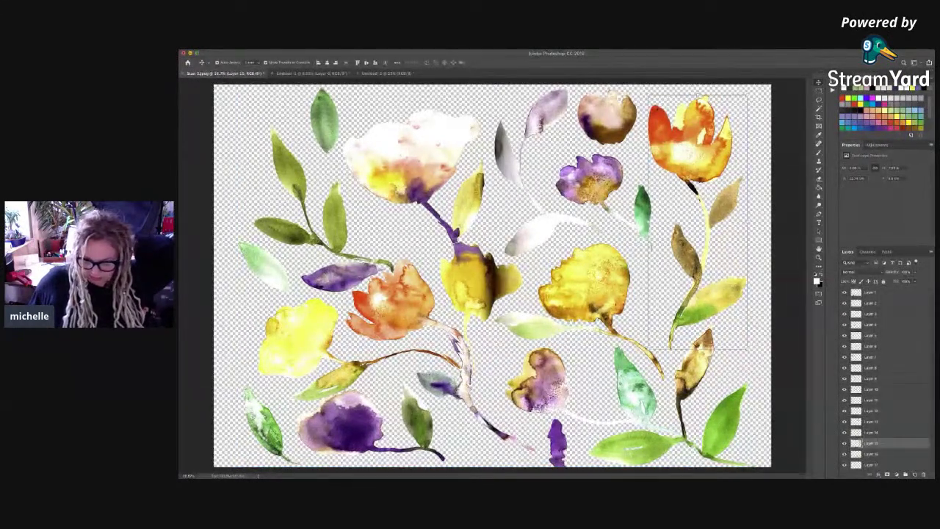
{"action": "left_click_drag", "start_coordinate": [690, 150], "coordinate": [481, 158]}
{"action": "left_click", "coordinate": [386, 74]}
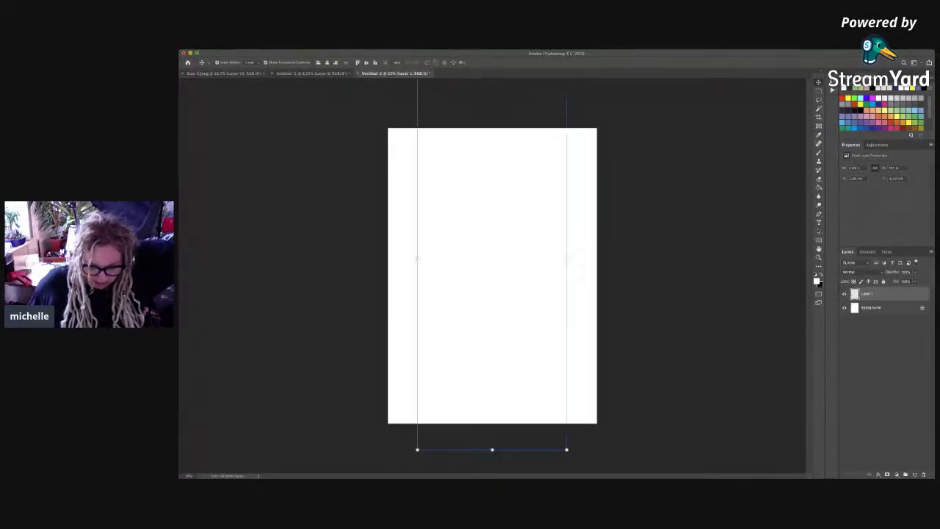
Step: Scale the orange tulip down to fit inside the page, centre it, apply the transform and deselect the layer
{"action": "left_click_drag", "start_coordinate": [566, 450], "coordinate": [510, 304]}
{"action": "left_click_drag", "start_coordinate": [479, 239], "coordinate": [512, 326]}
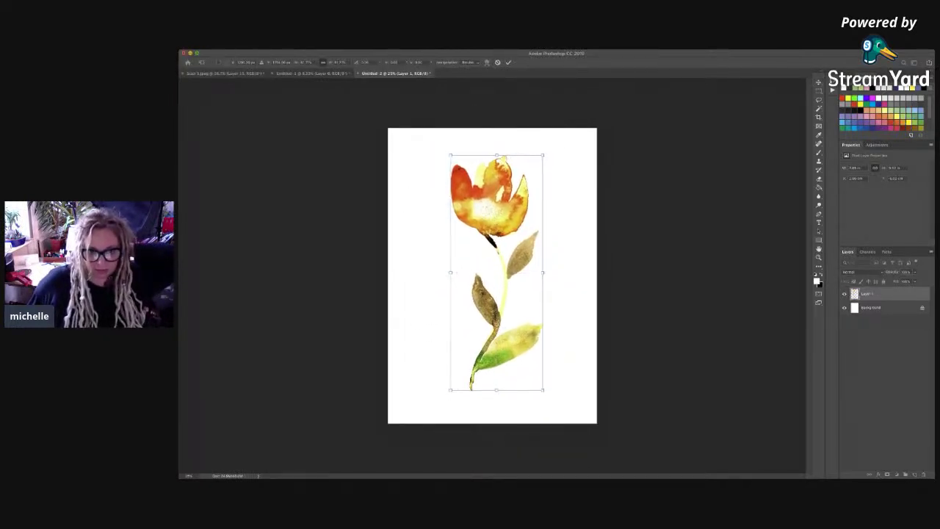
{"action": "key", "text": "Return"}
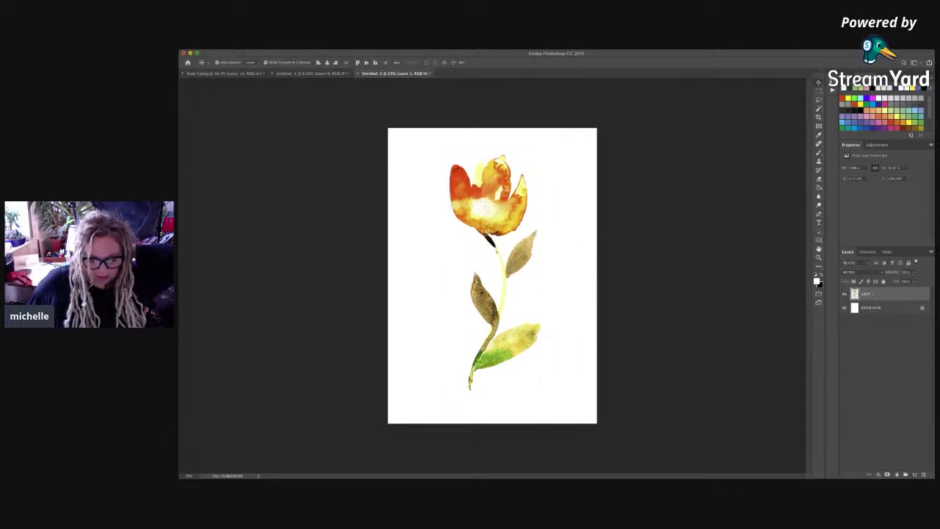
{"action": "left_click", "coordinate": [646, 309]}
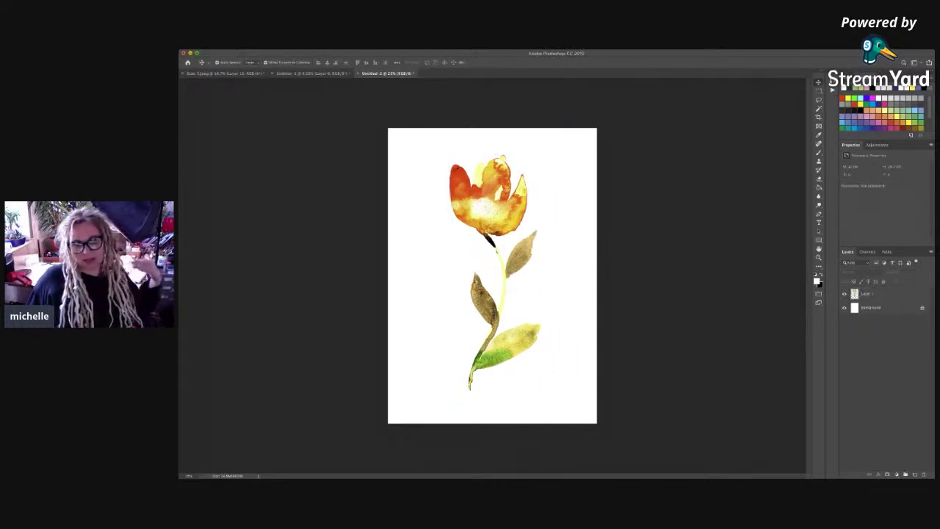